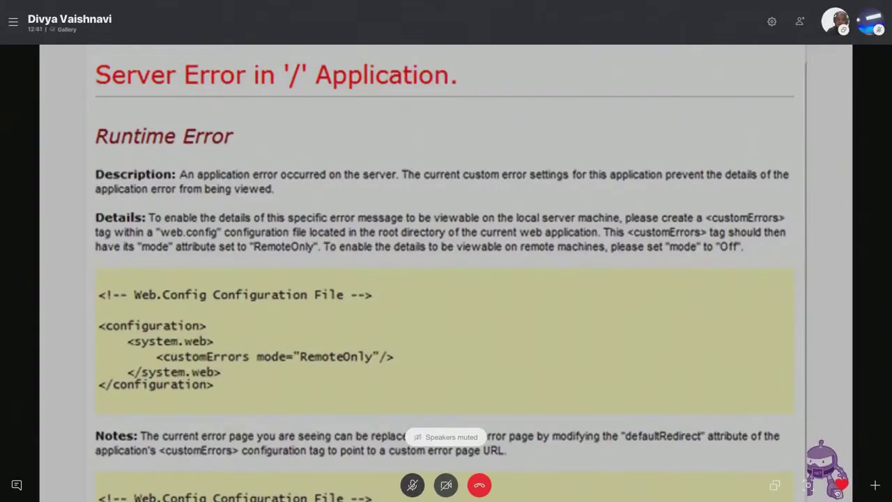
Step: Follow the shared slideshow to the five-stage Continuous Delivery slide about Jenkins and ASP.NET
mouse_move(836, 492)
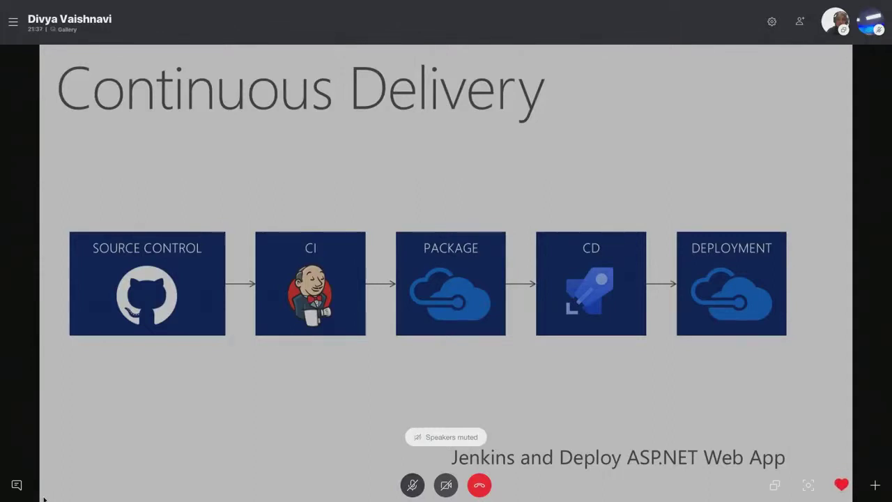
Step: Adjust screen brightness as the slideshow reaches the 'Azure DevOps Project' Demo slide
key(XF86MonBrightnessDown)
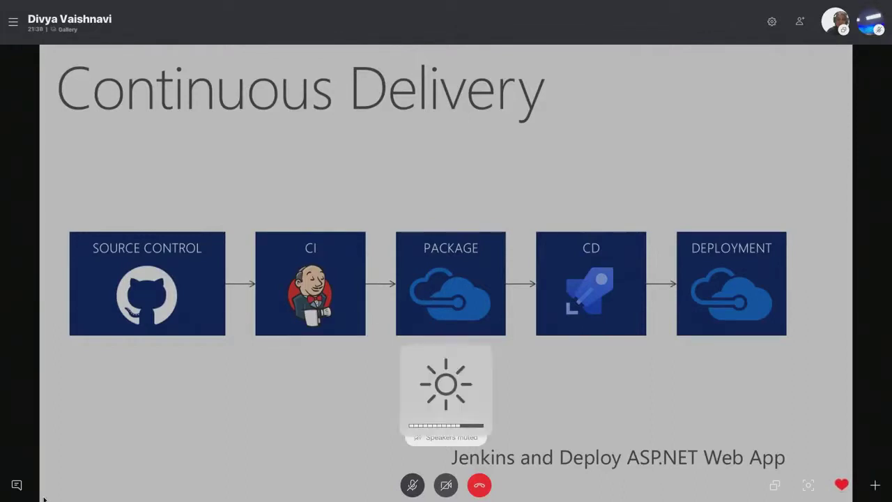
key(XF86MonBrightnessUp)
key(XF86MonBrightnessUp)
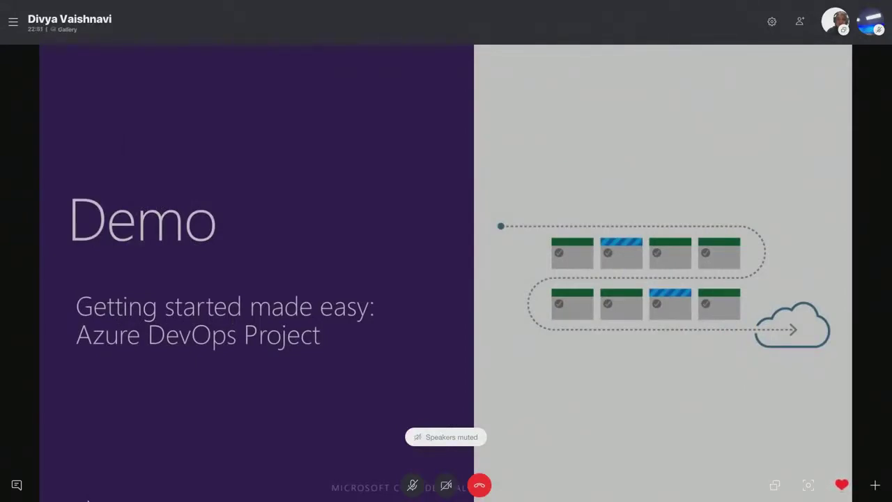
key(alt+Tab)
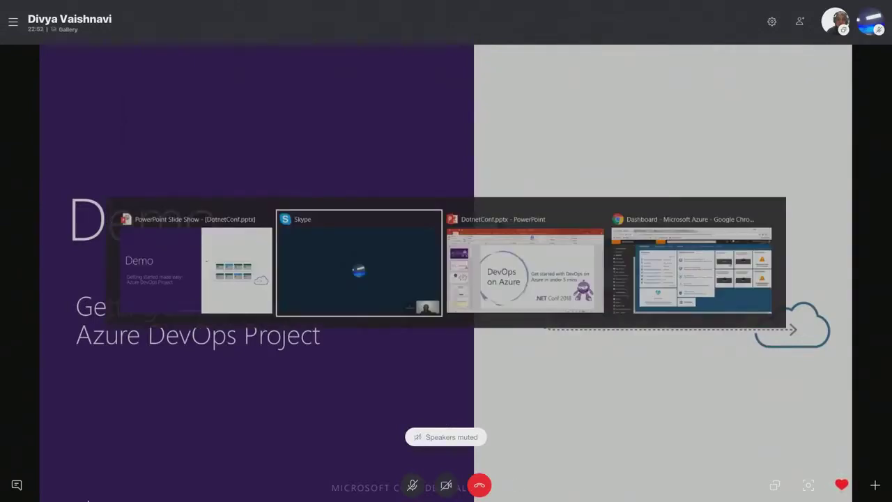
Step: Search the Azure Marketplace for 'devops' and open the DevOps Project offering
key(alt+Tab)
key(alt+Tab)
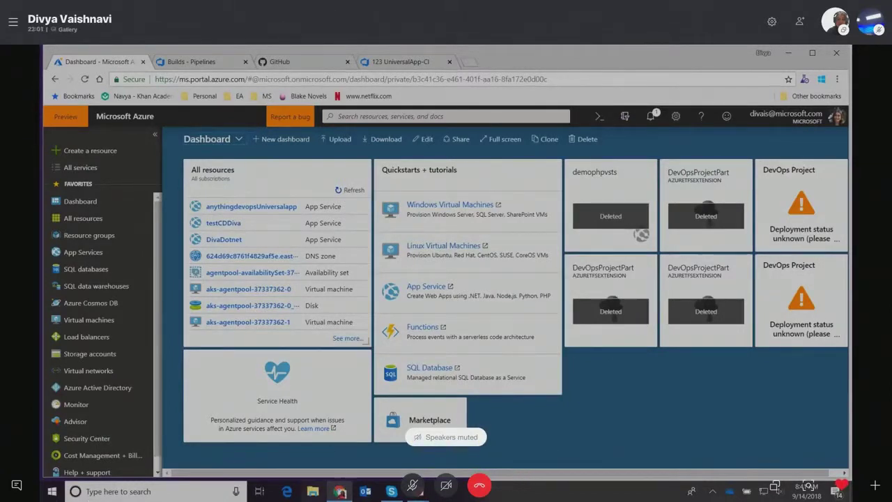
click(102, 157)
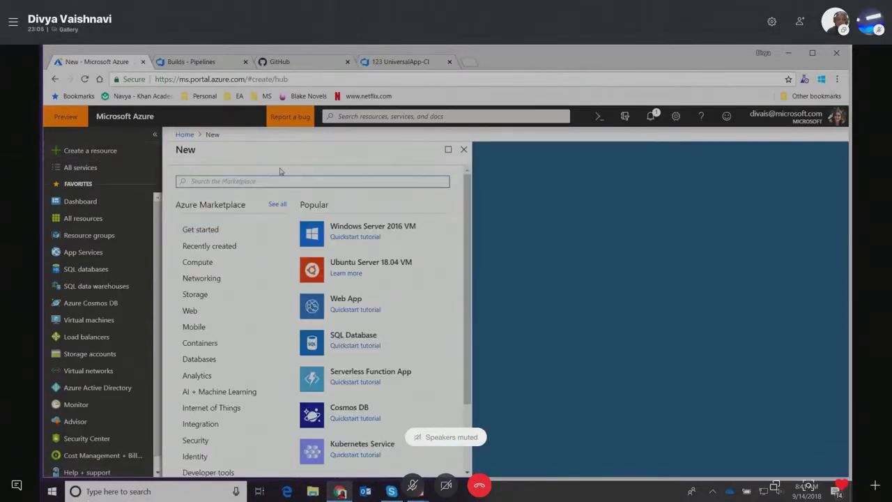
text(devops)
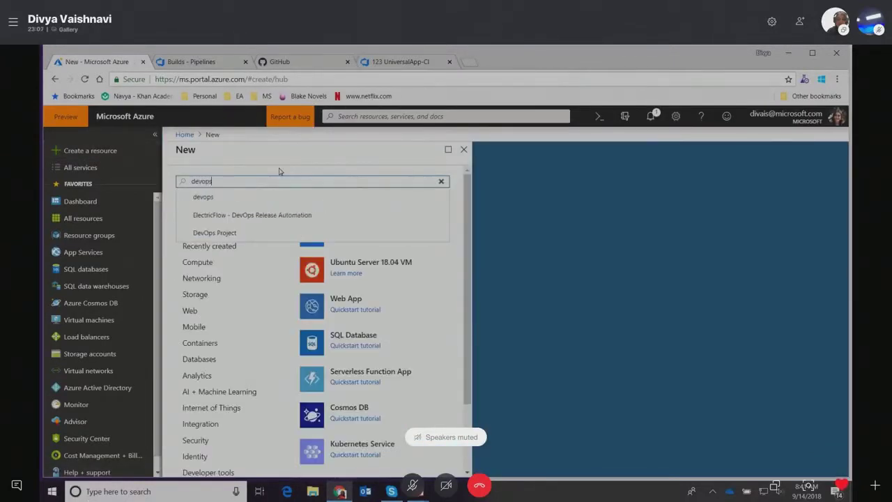
click(241, 233)
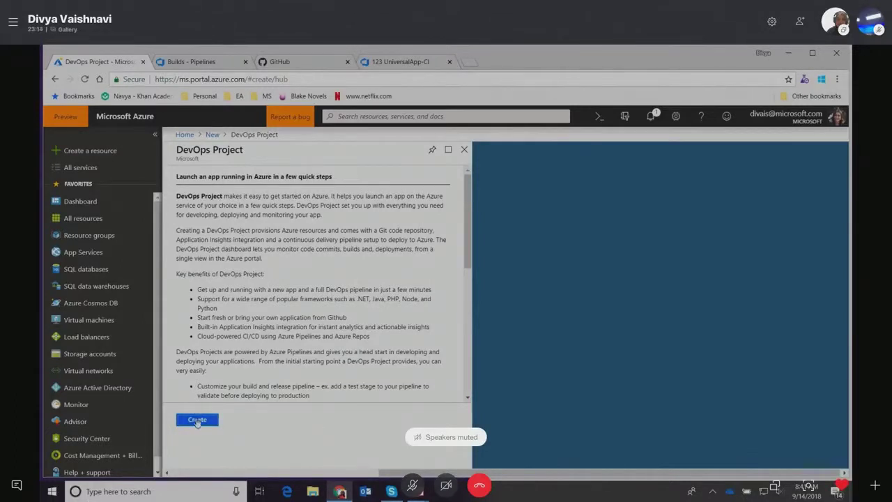
Step: Create a new DevOps Project starting fresh with the .NET runtime
click(197, 420)
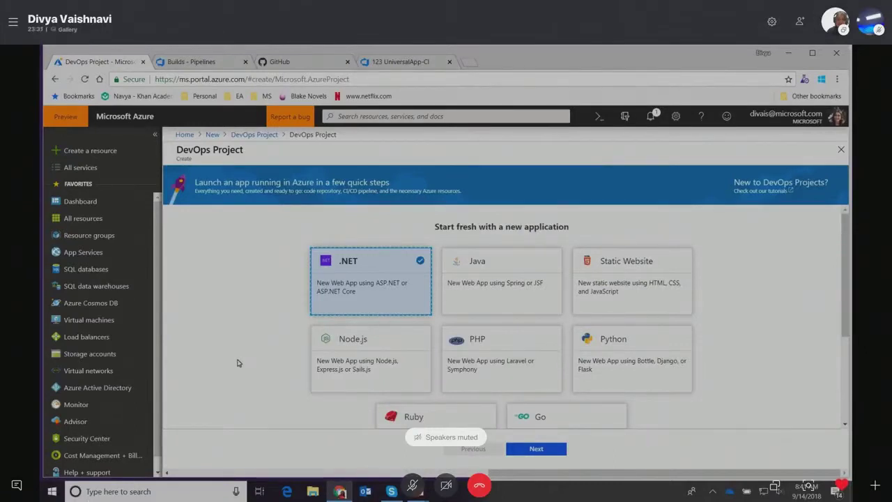
scroll(237, 363, down, 2)
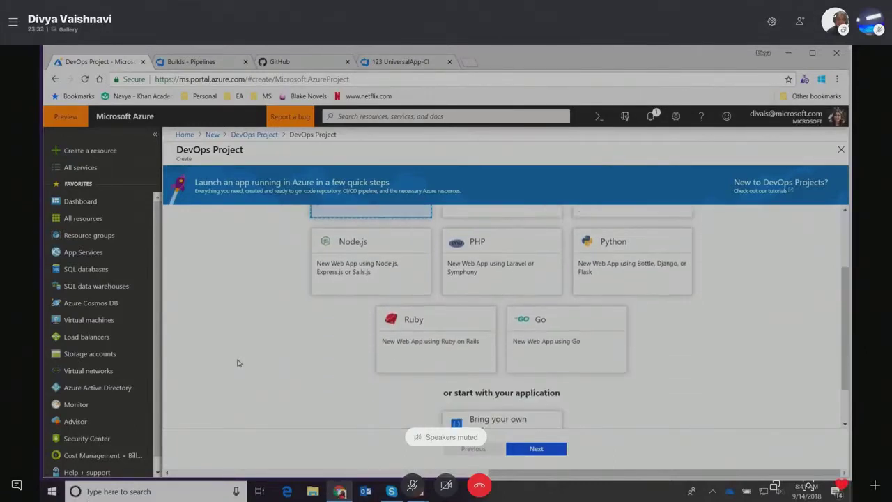
scroll(237, 362, up, 2)
scroll(237, 362, down, 2)
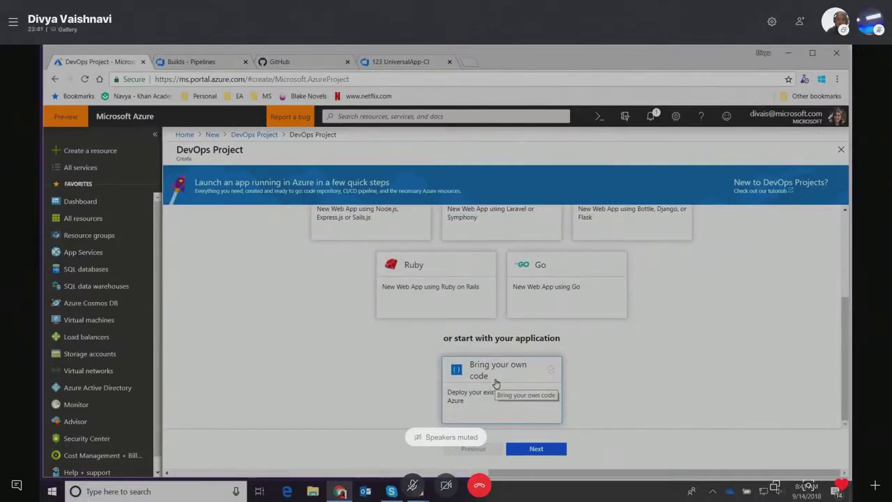
scroll(339, 346, up, 3)
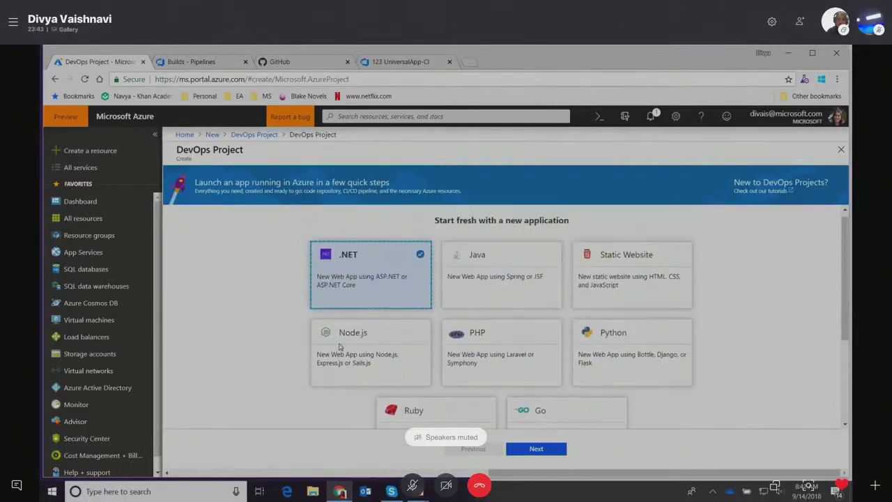
click(374, 291)
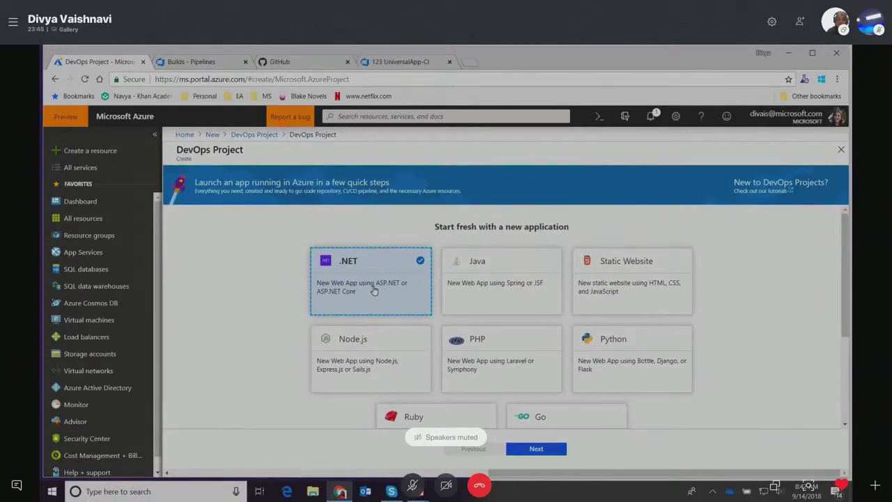
click(560, 451)
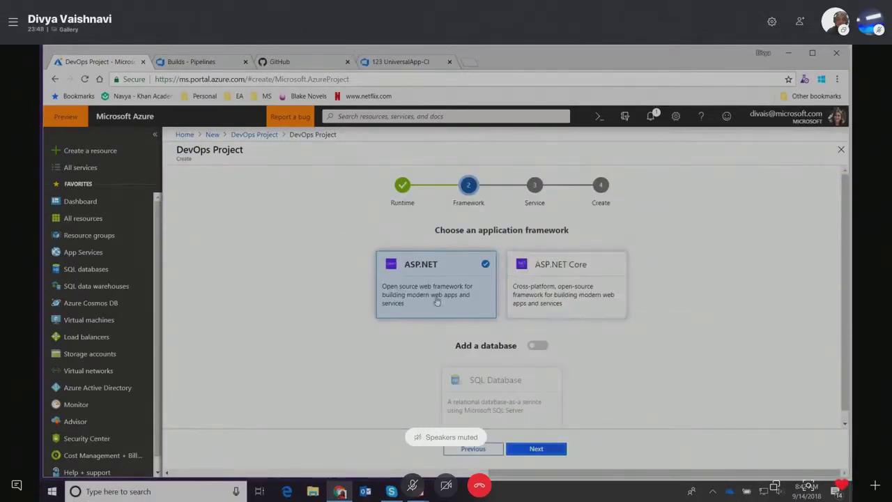
Step: Choose ASP.NET Core as the framework and Web App (Windows) as the Azure service
click(576, 287)
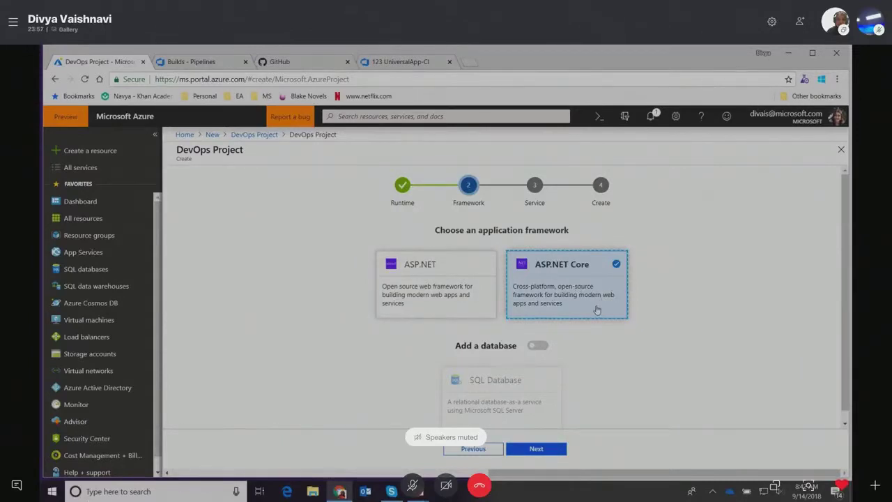
scroll(612, 352, down, 1)
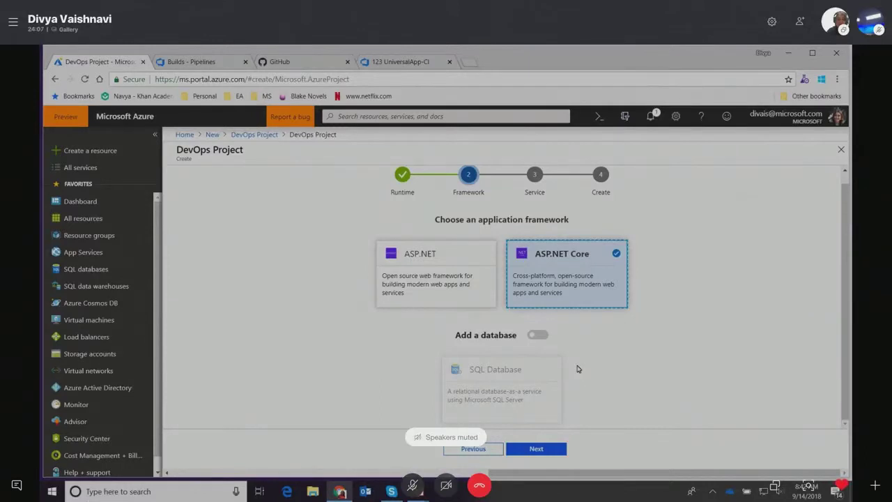
click(542, 450)
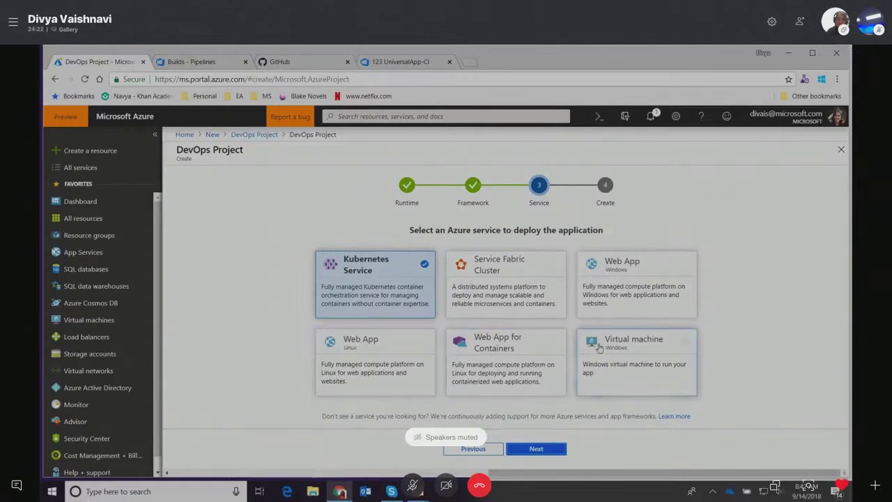
click(625, 285)
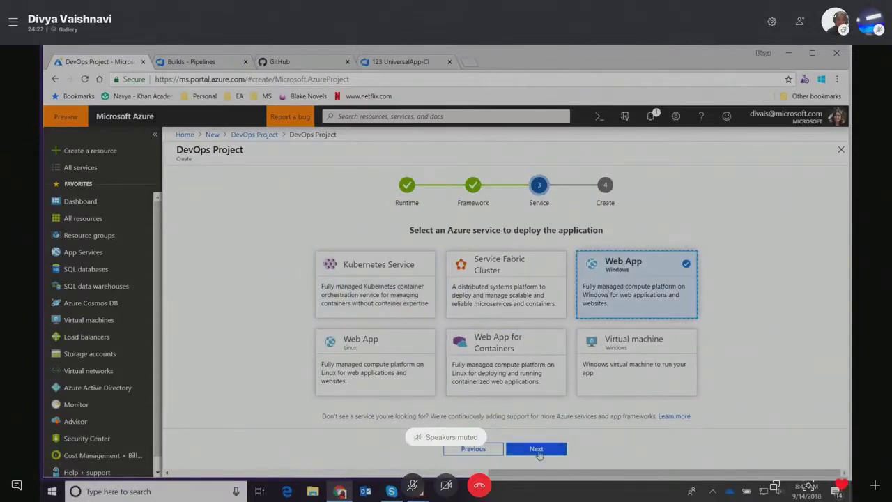
click(537, 450)
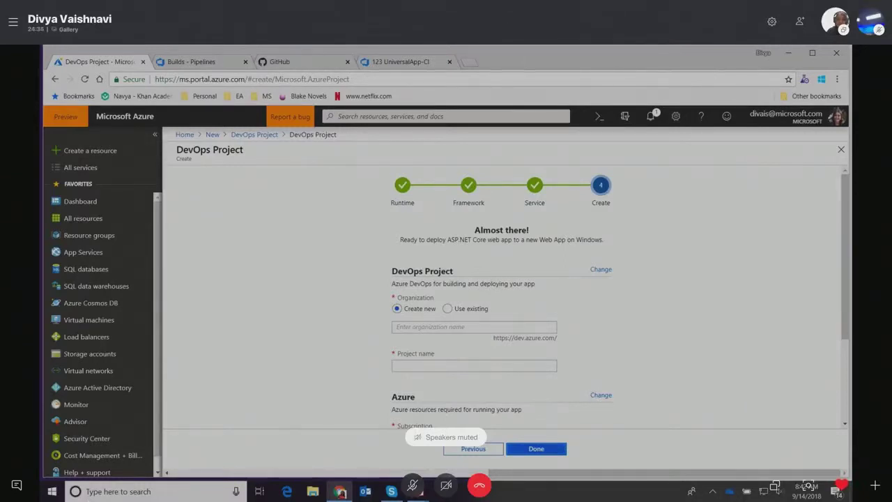
Step: Pick an existing DevOps organization, name the project 'NetconfDemo', and create it
click(450, 309)
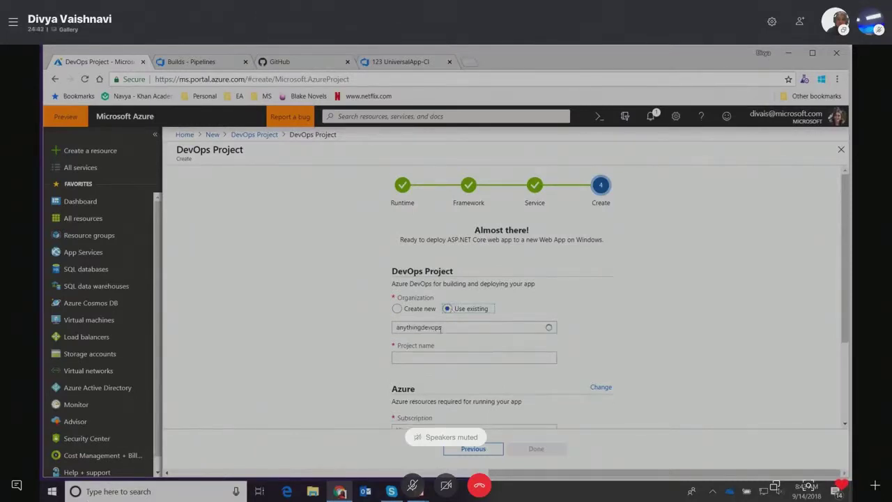
click(436, 328)
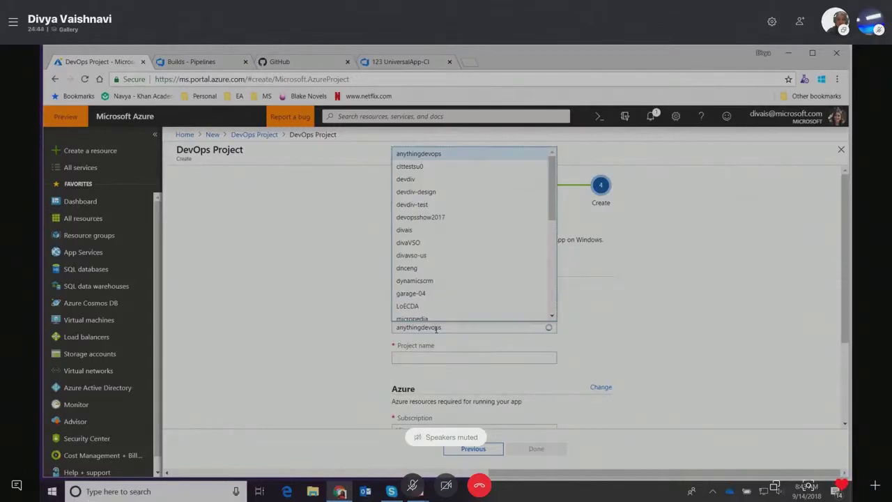
click(437, 255)
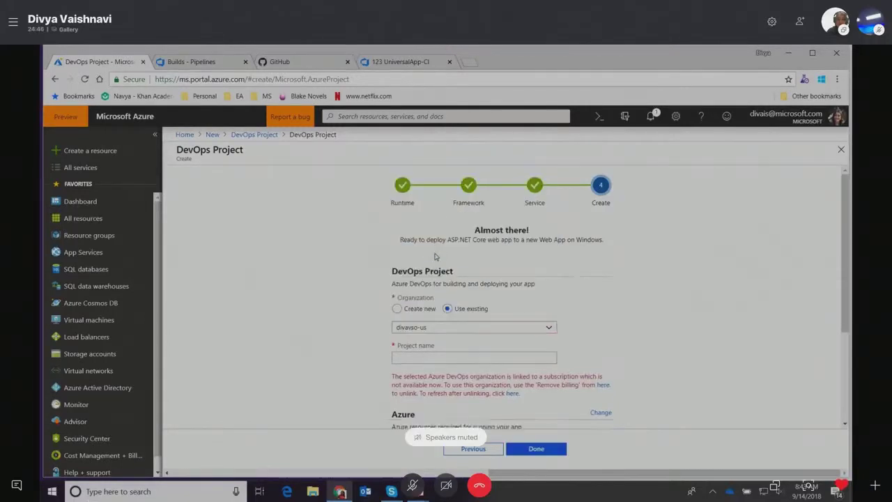
click(431, 358)
text(N)
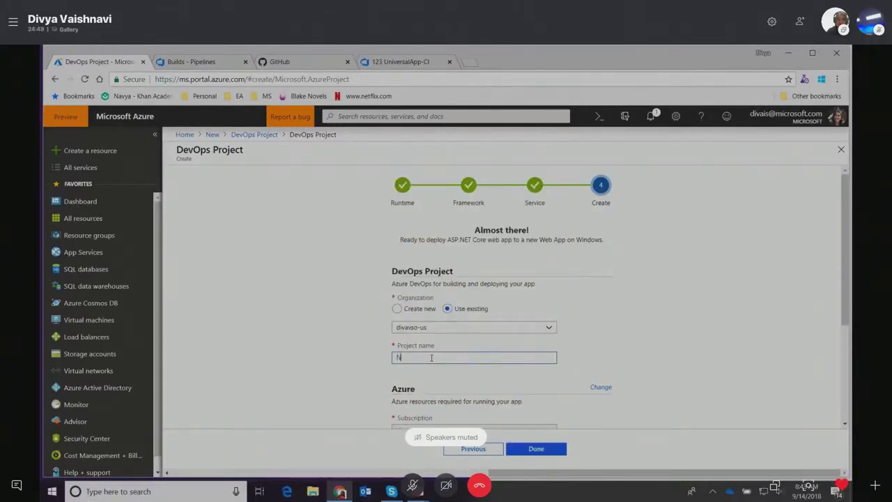
text(etconfDemo)
scroll(431, 358, down, 3)
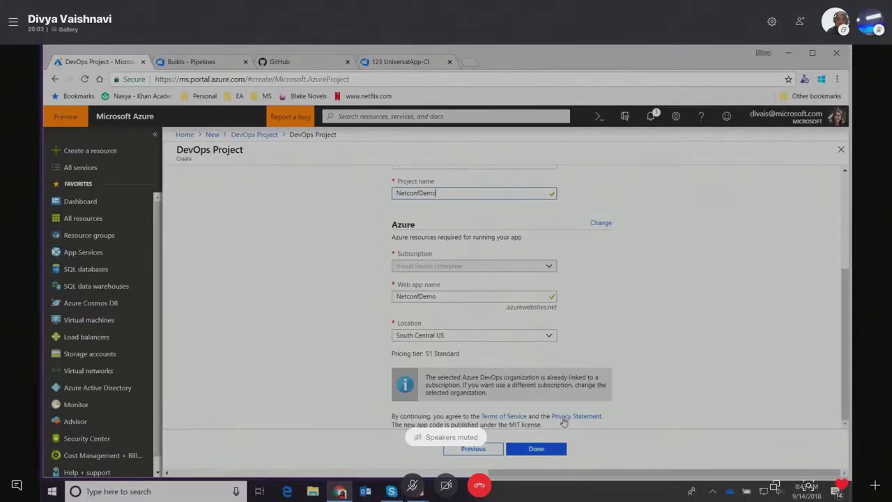
click(537, 450)
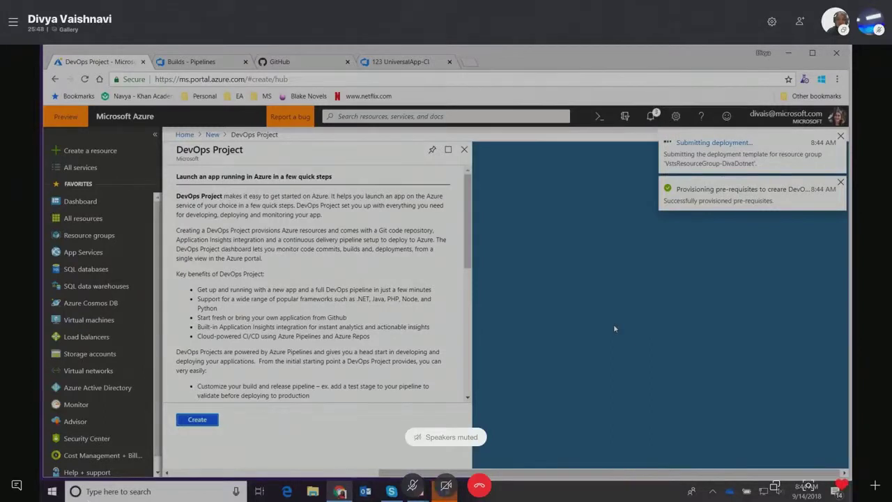
Step: Open the NetconfDemo deployment from notifications and duplicate its browser tab
click(650, 118)
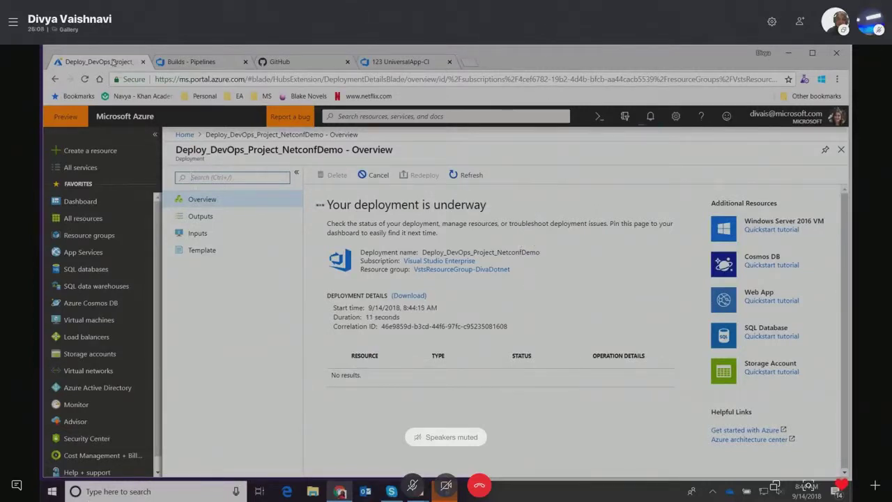
right_click(113, 63)
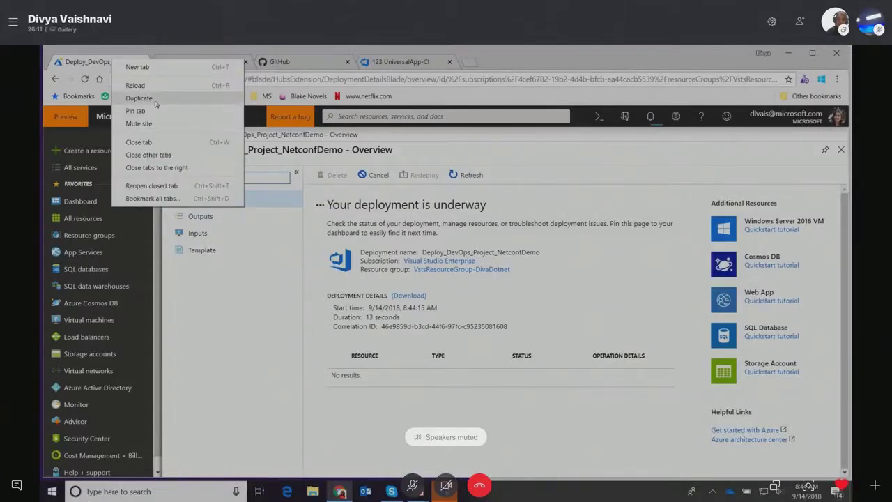
click(139, 99)
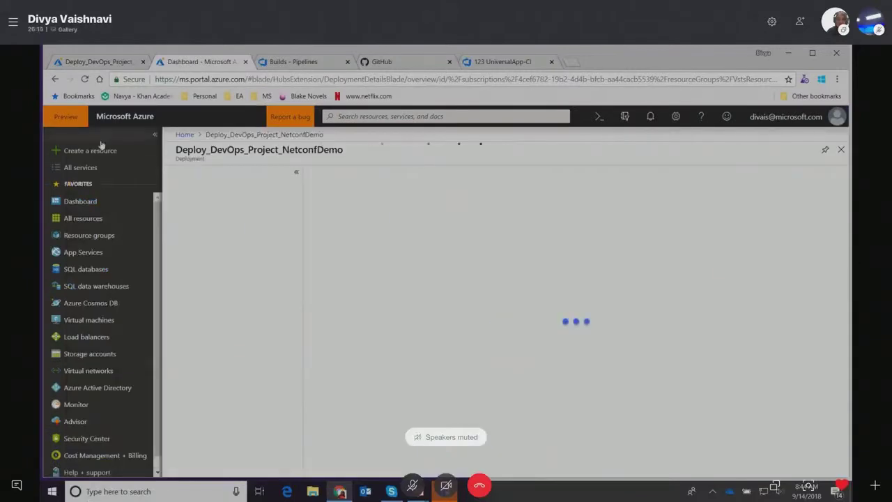
Step: List All resources and browse the resource type filter choices
click(90, 219)
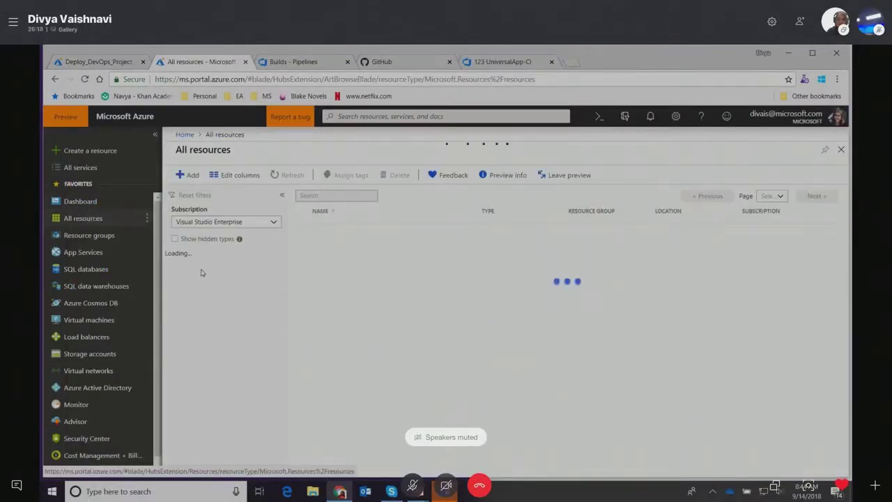
scroll(223, 349, down, 3)
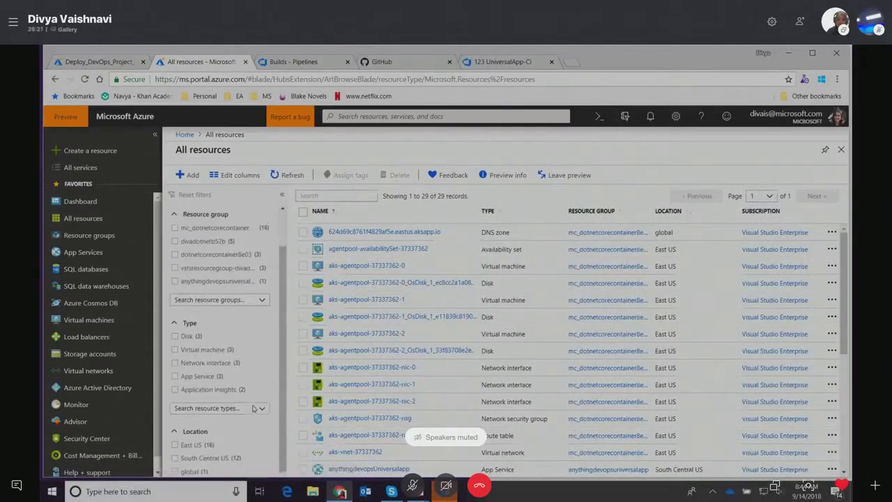
click(241, 407)
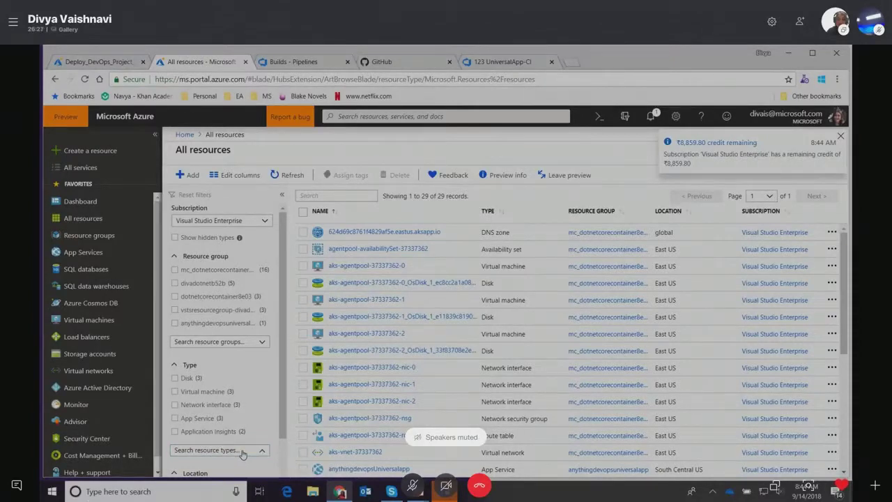
scroll(243, 446, down, 1)
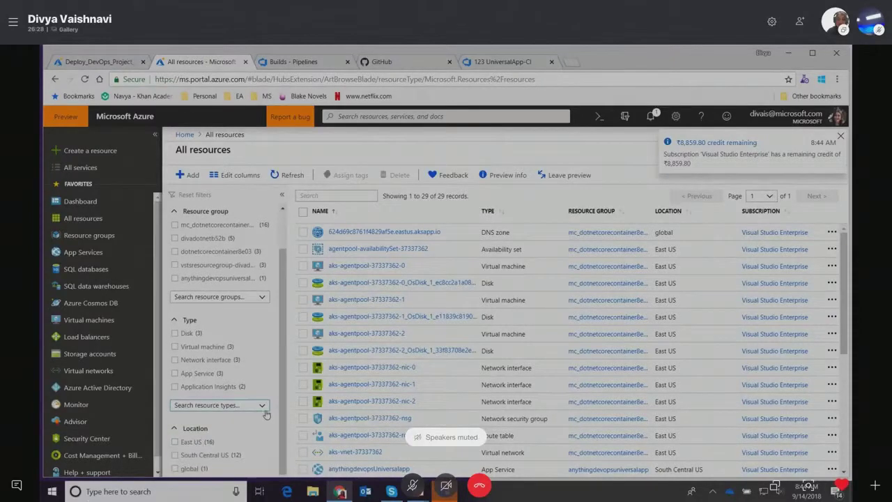
scroll(263, 408, up, 1)
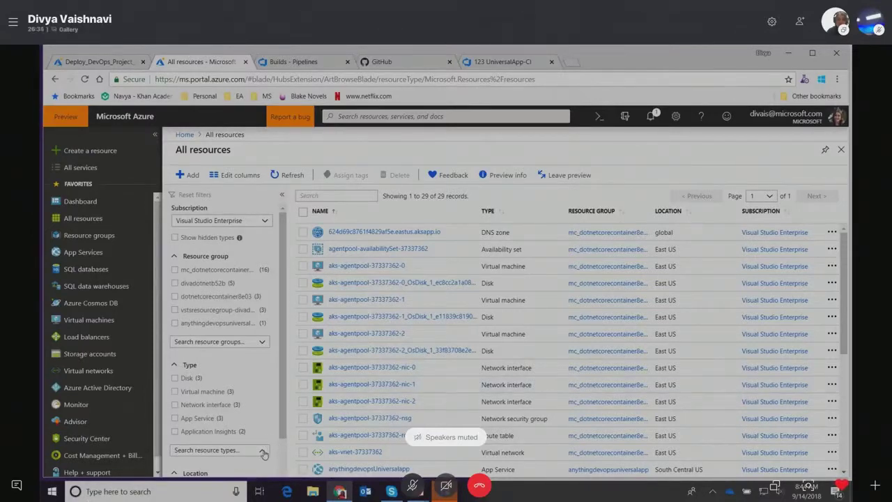
scroll(263, 452, down, 1)
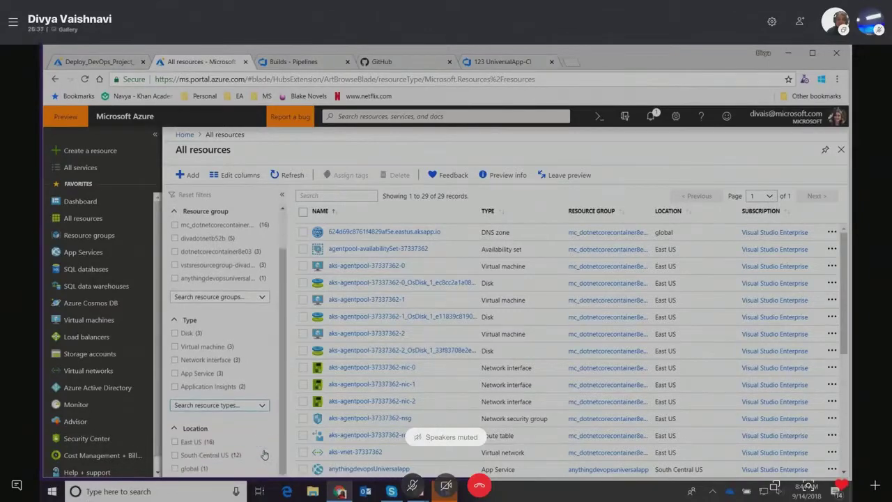
Step: Check the deployment tab, then sort the 29 resources by type
click(115, 62)
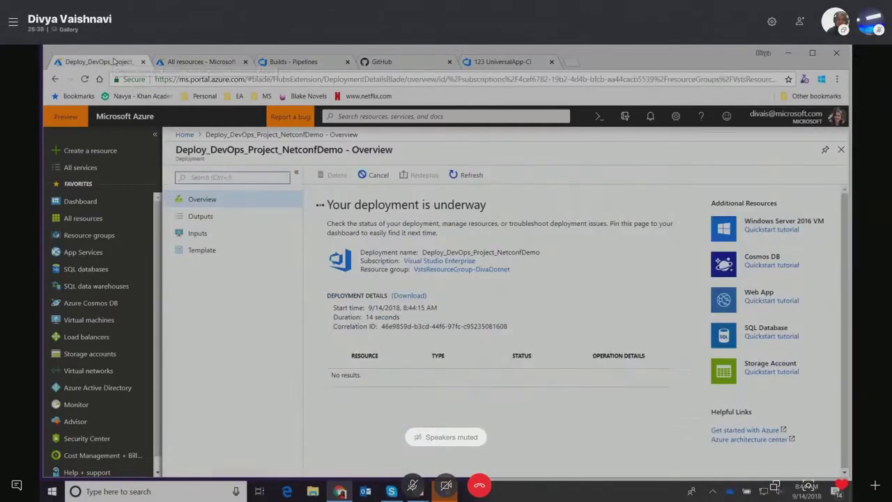
click(181, 64)
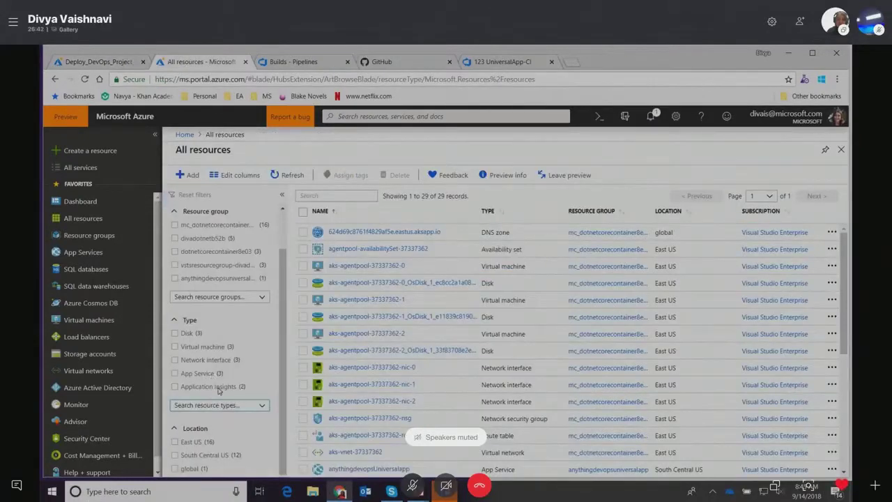
click(492, 213)
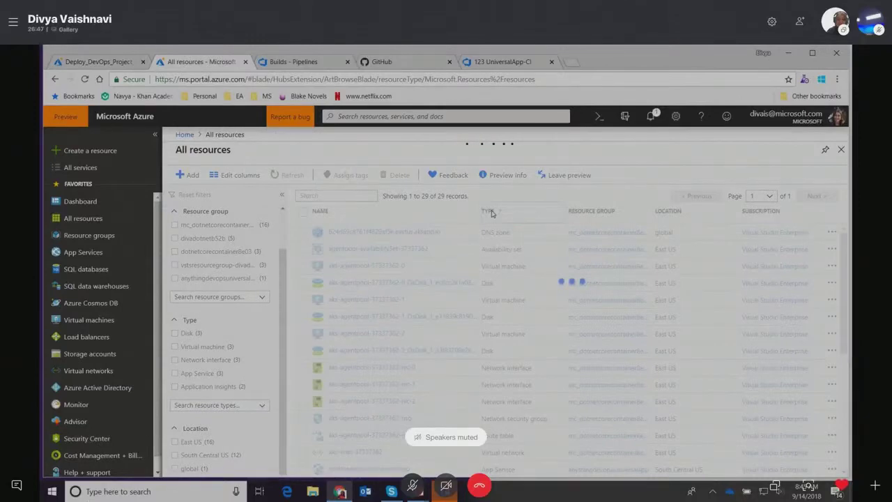
scroll(523, 333, down, 5)
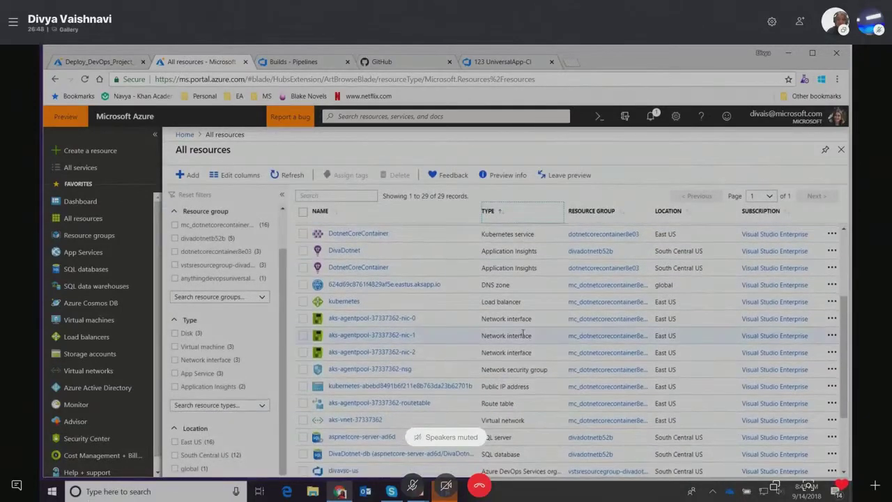
scroll(523, 333, down, 3)
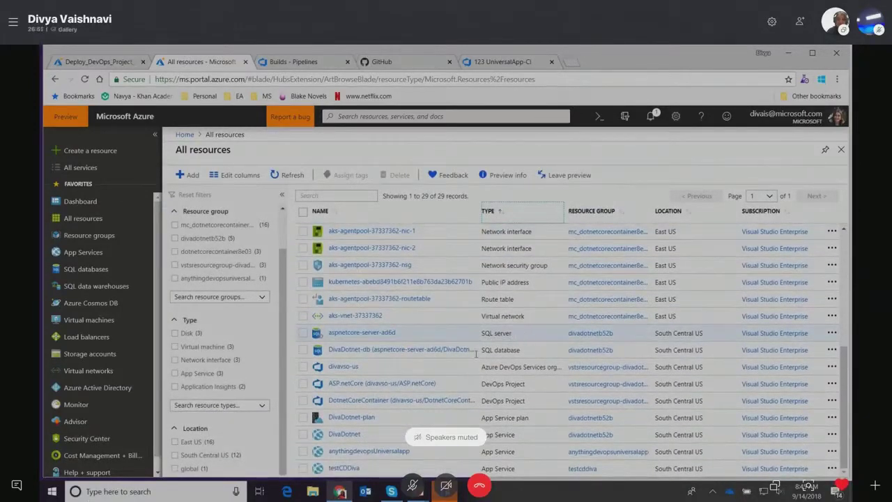
Step: Review the ASP.netCorewithDB pipeline, then view the completed NetconfDemo deployment
click(406, 385)
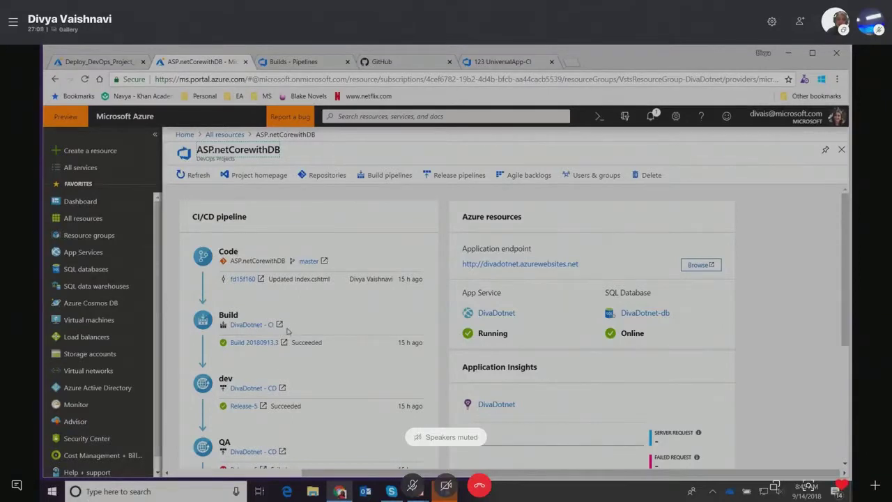
scroll(286, 344, down, 3)
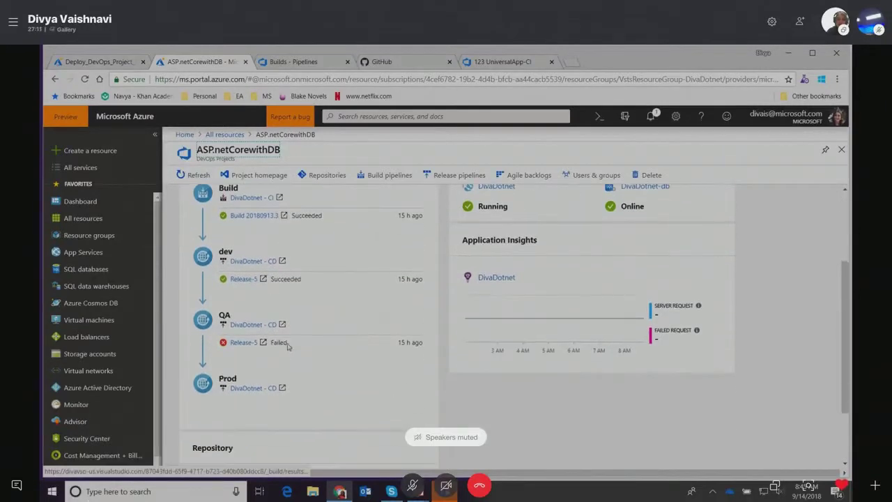
click(83, 66)
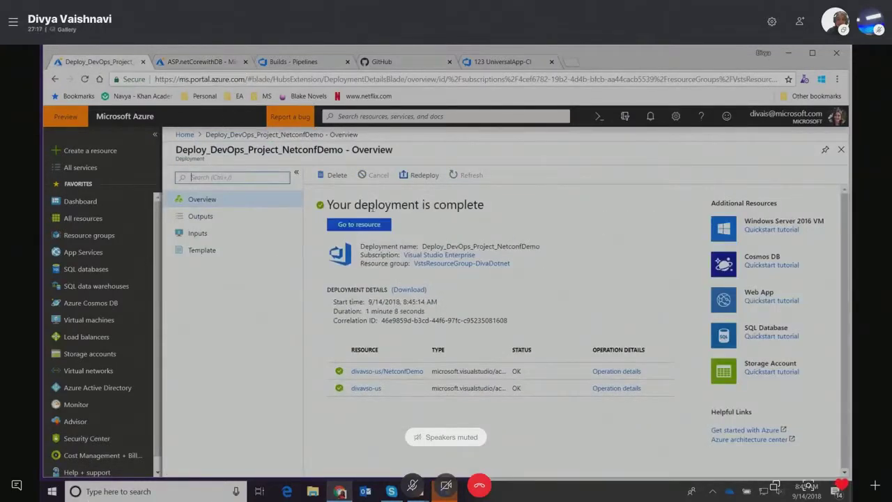
Step: Inspect the NetconfDemo resource and its activity log, then return to ASP.netCorewithDB overview
click(372, 224)
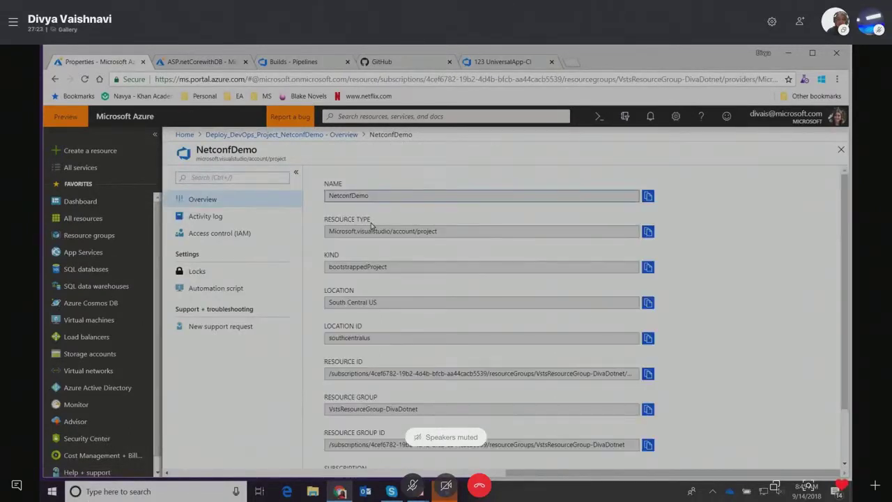
click(205, 217)
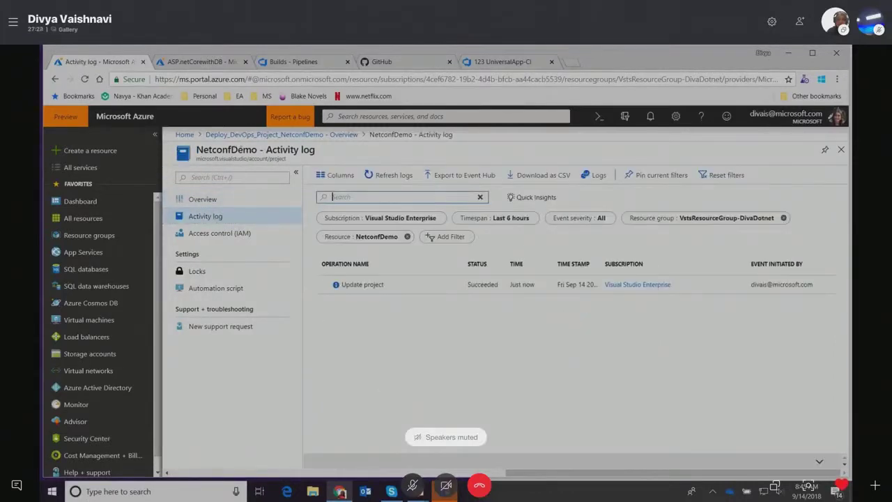
click(321, 134)
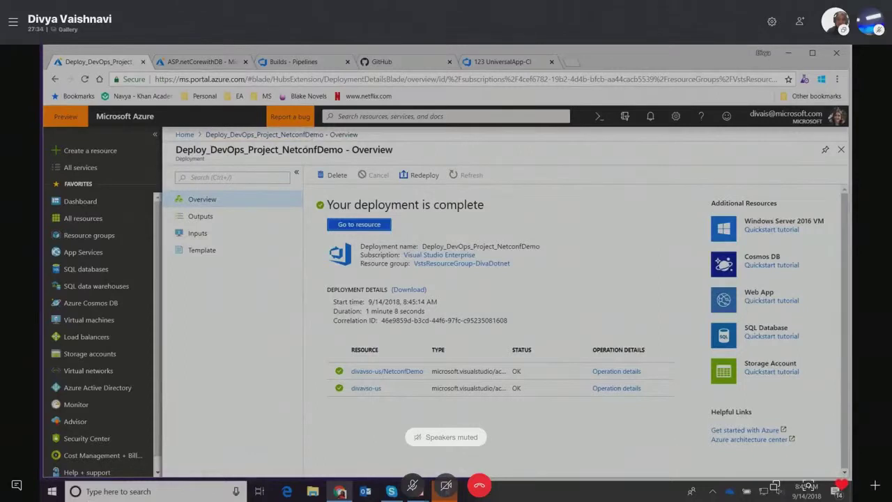
click(401, 374)
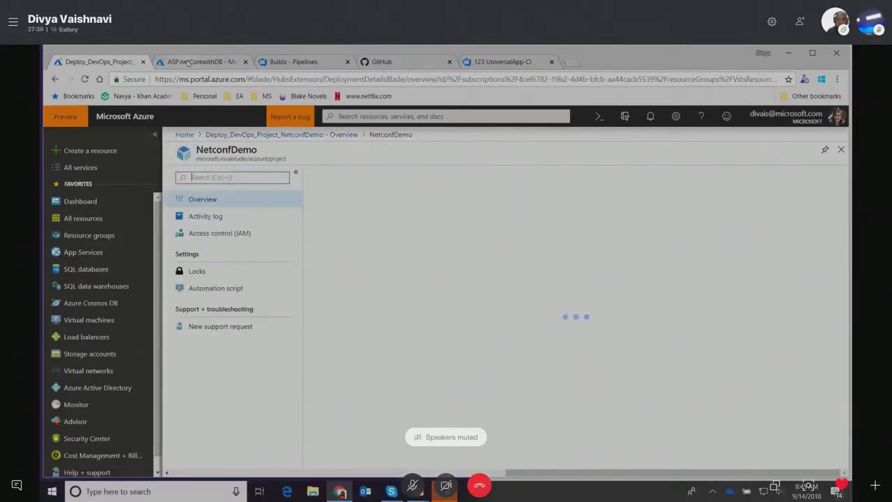
click(188, 62)
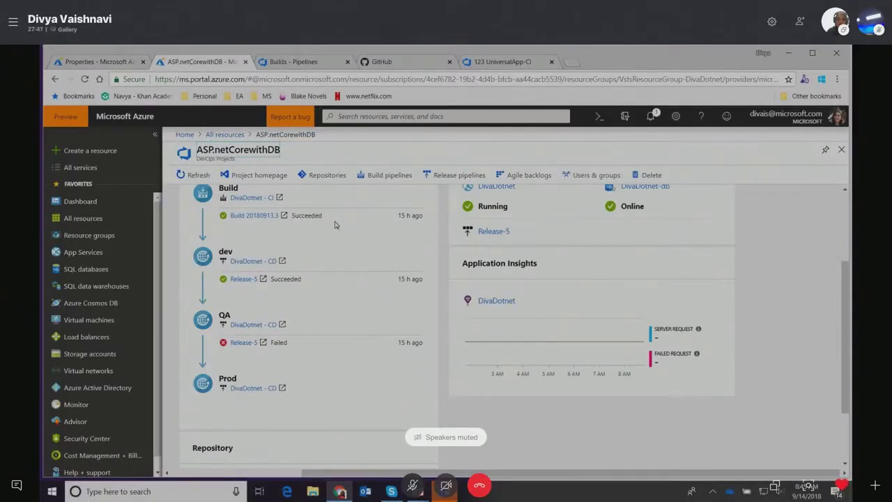
scroll(335, 224, up, 2)
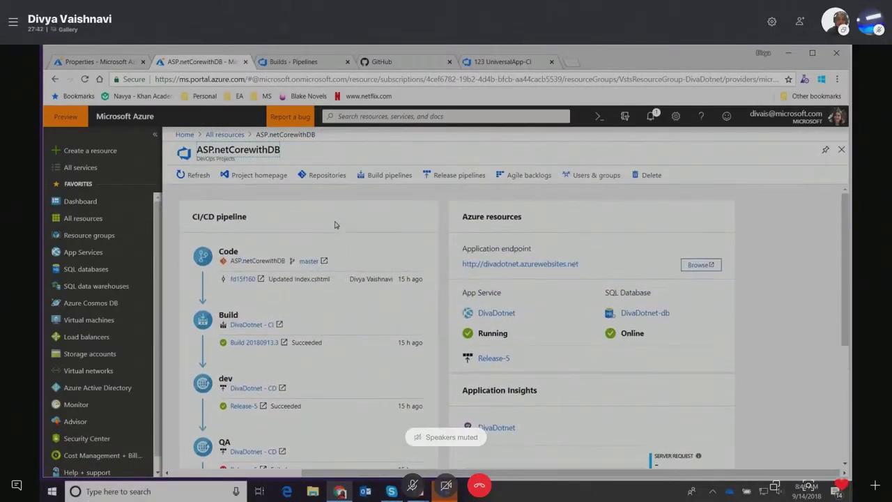
Step: Look at commit fd15f160 and the pipelines, then return to NetconfDemo's Azure portal properties
click(249, 279)
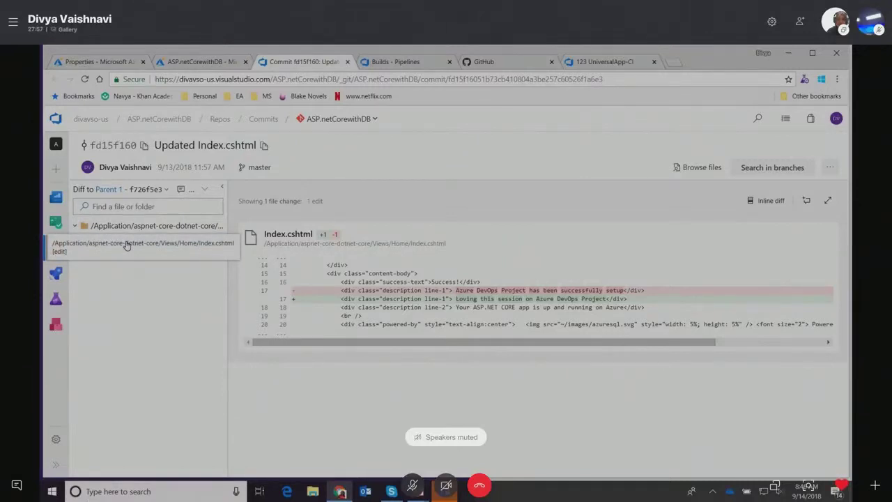
click(56, 273)
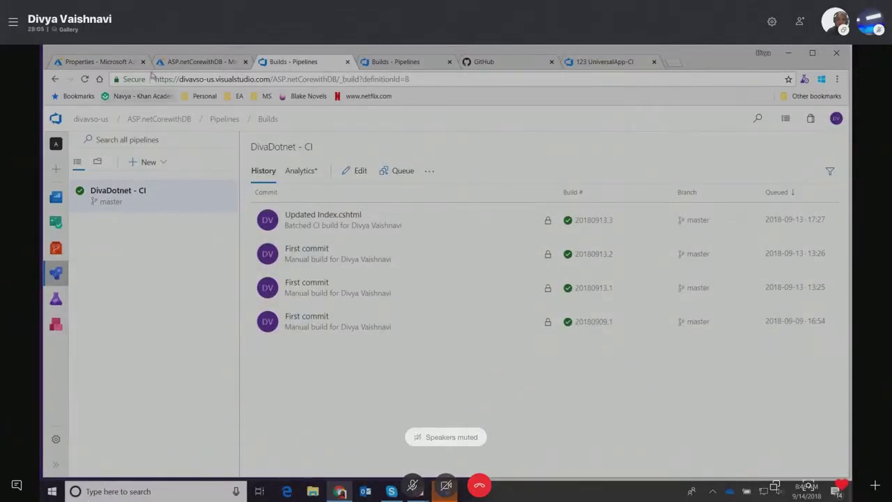
click(98, 60)
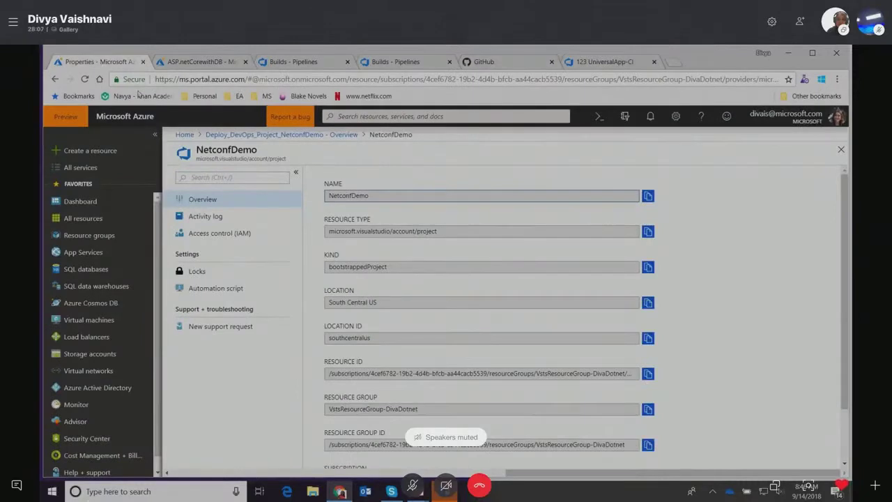
Step: Check notifications, list All resources sorted by TYPE, and open the NetconfDemo DevOps Project
click(185, 135)
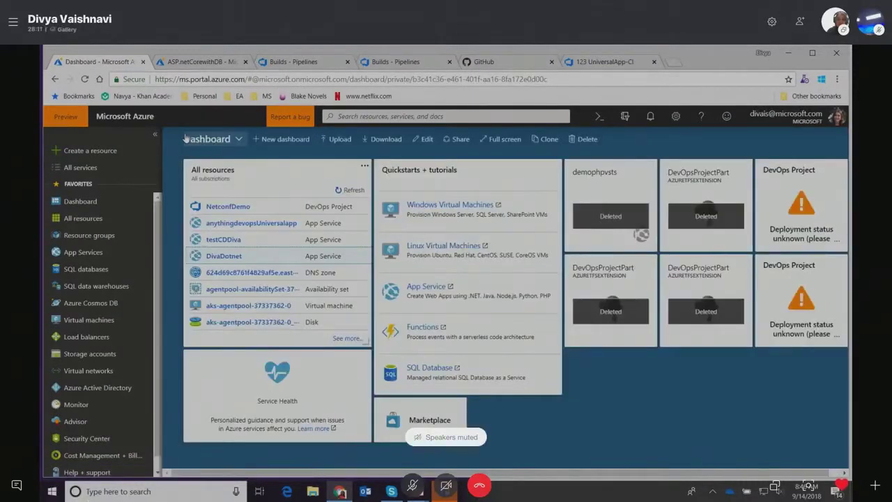
click(649, 117)
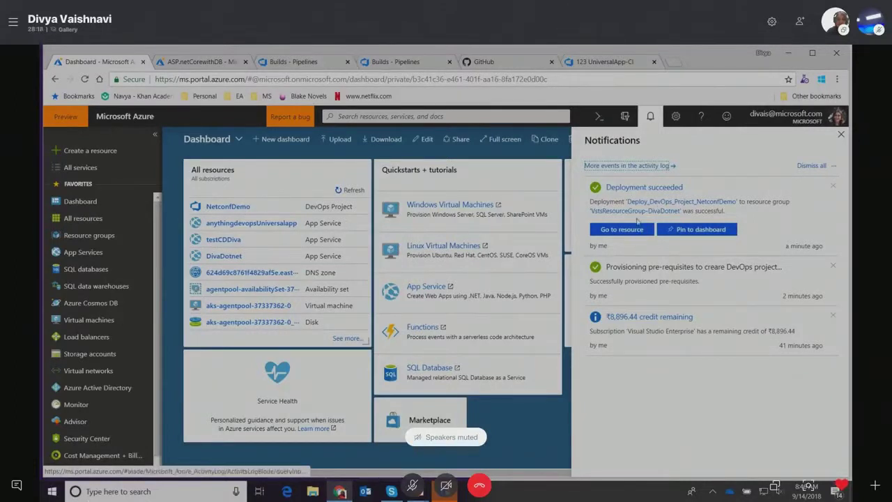
click(91, 220)
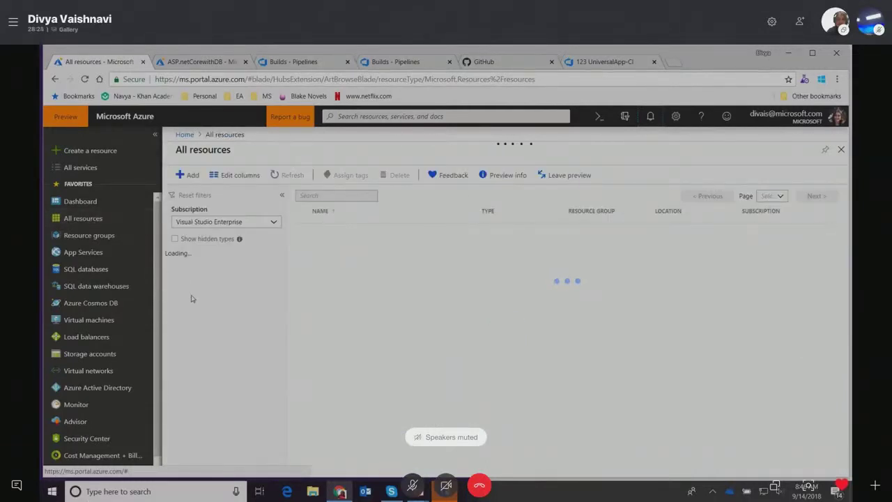
click(491, 211)
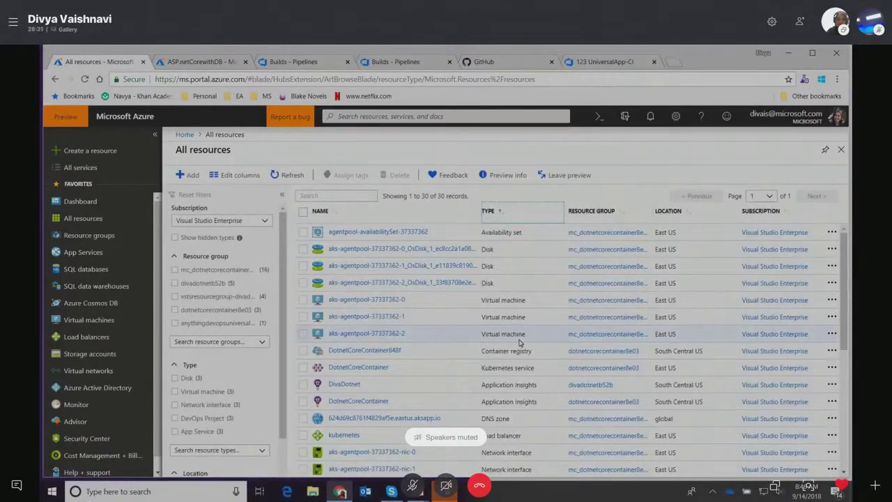
scroll(518, 342, down, 5)
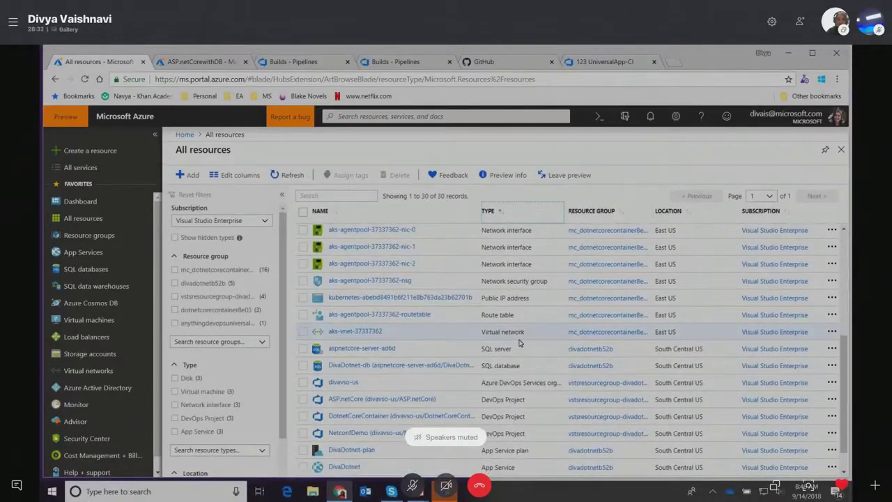
scroll(519, 342, down, 1)
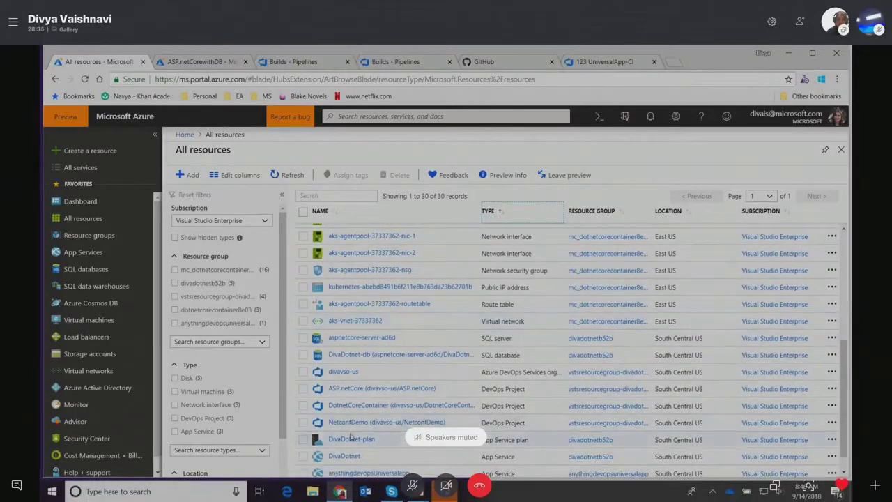
click(349, 427)
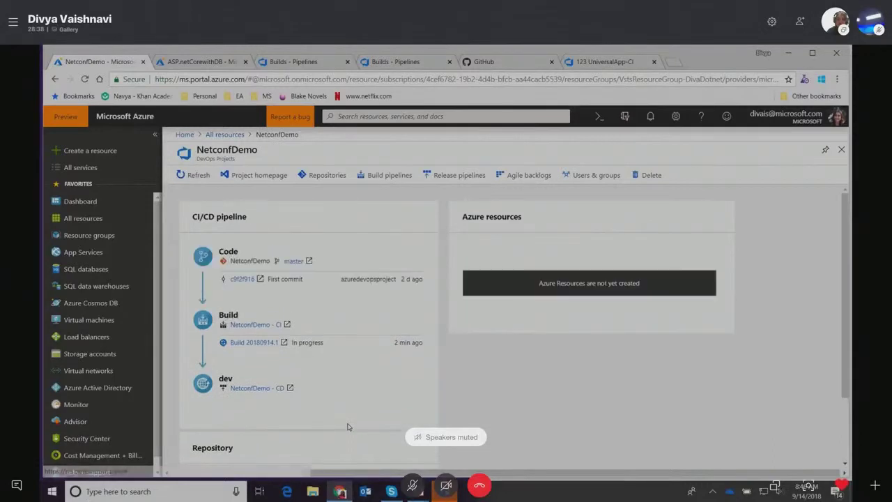
Step: Open commit c9f2f916 and the build 20180914.1 logs from the CI/CD pipeline card
scroll(349, 427, down, 1)
scroll(349, 427, down, 1)
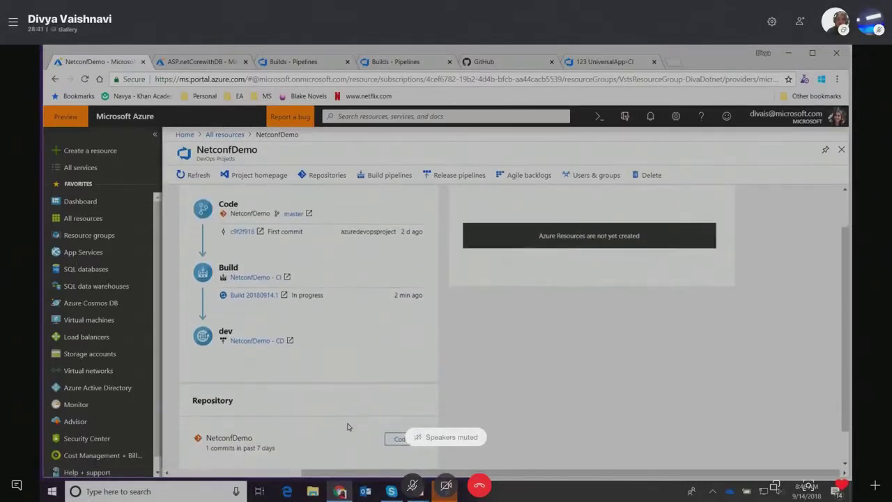
scroll(349, 426, up, 2)
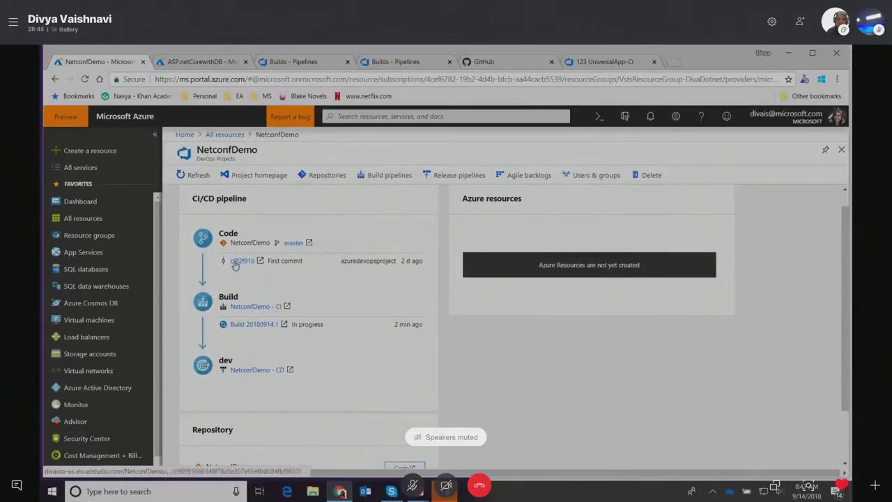
click(237, 262)
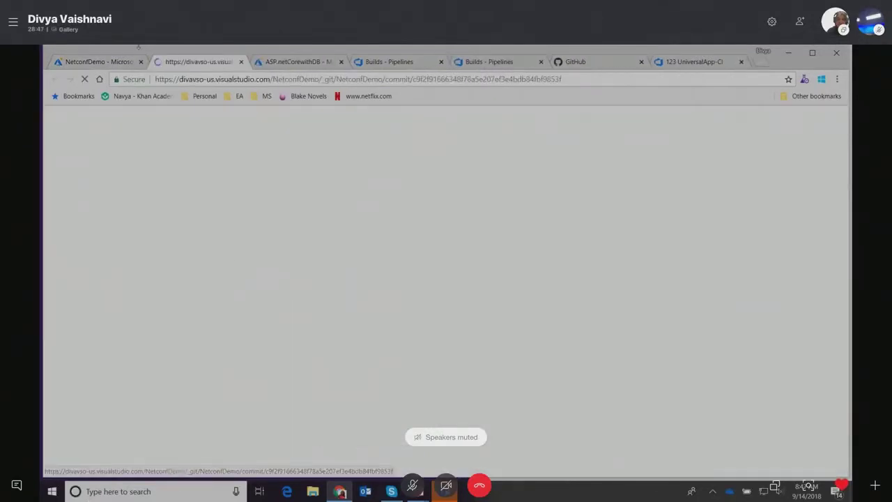
click(105, 64)
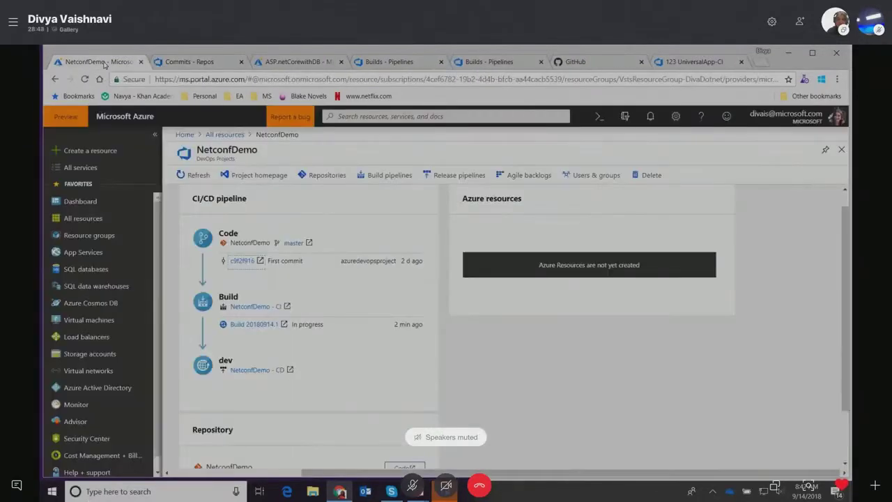
click(253, 325)
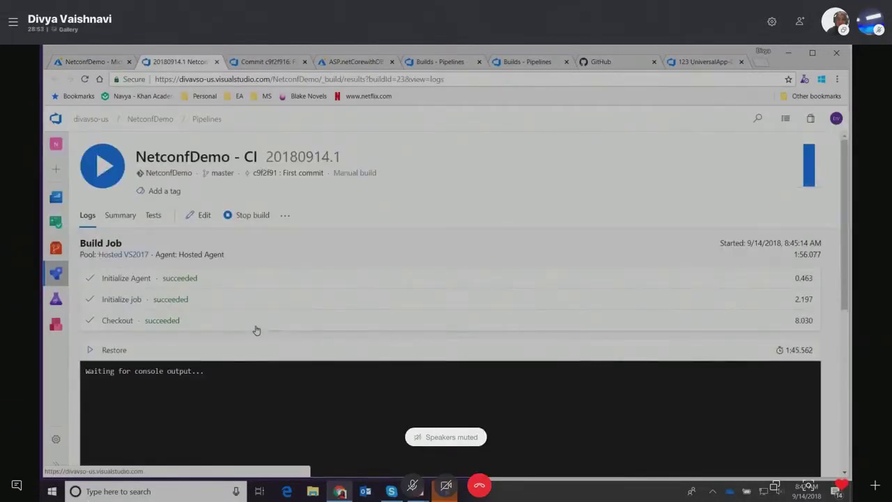
Step: Scroll through commit c9f2f916's 66 added files, then return to the 20180914.1 build log
click(274, 63)
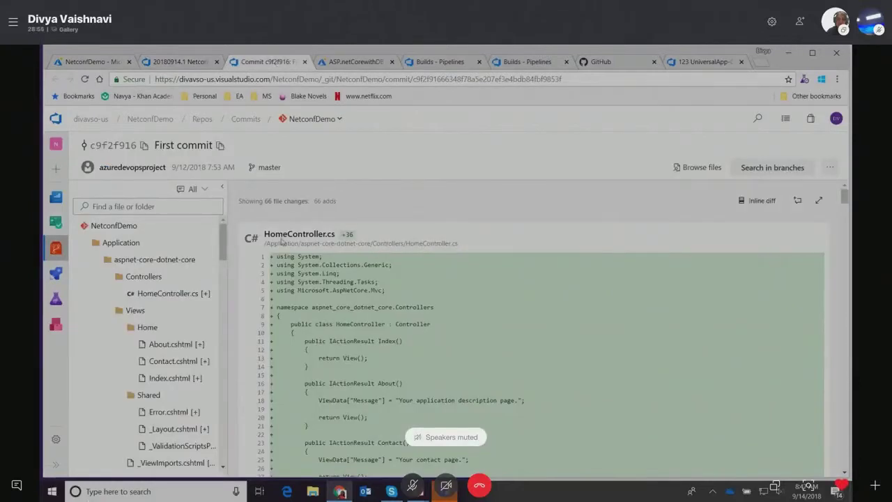
scroll(155, 365, down, 3)
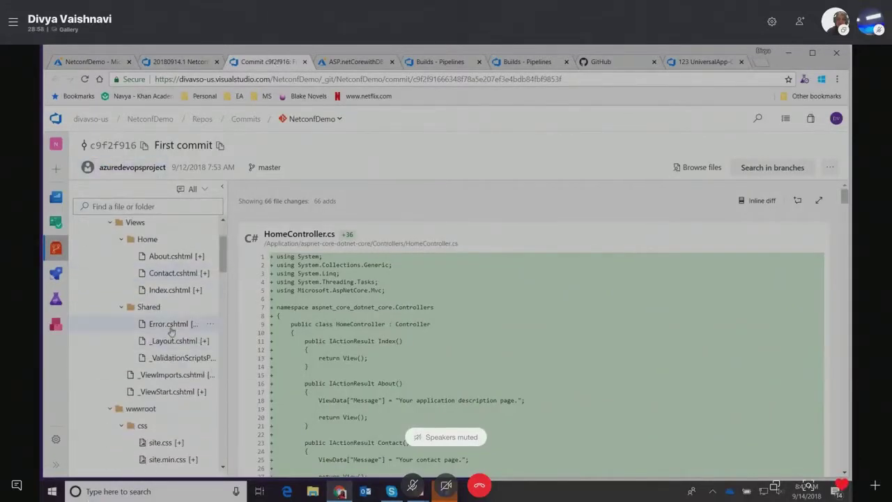
scroll(169, 339, down, 5)
scroll(170, 339, down, 8)
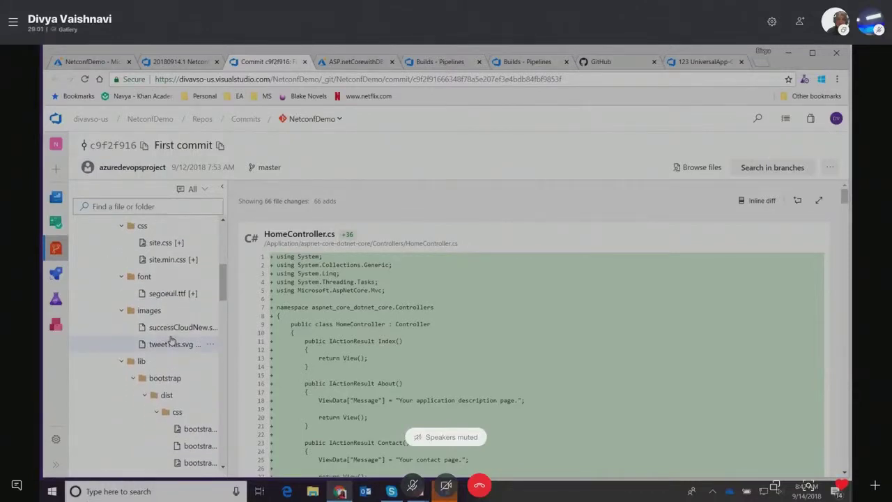
scroll(171, 340, up, 13)
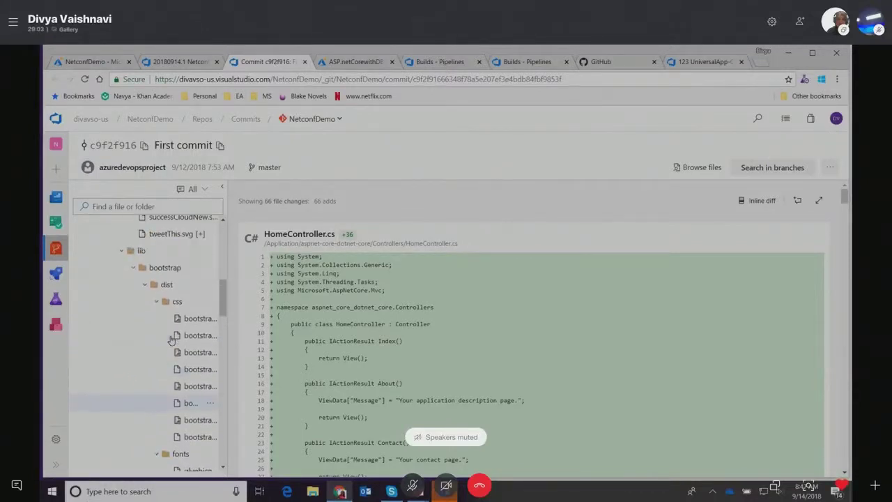
scroll(171, 339, up, 2)
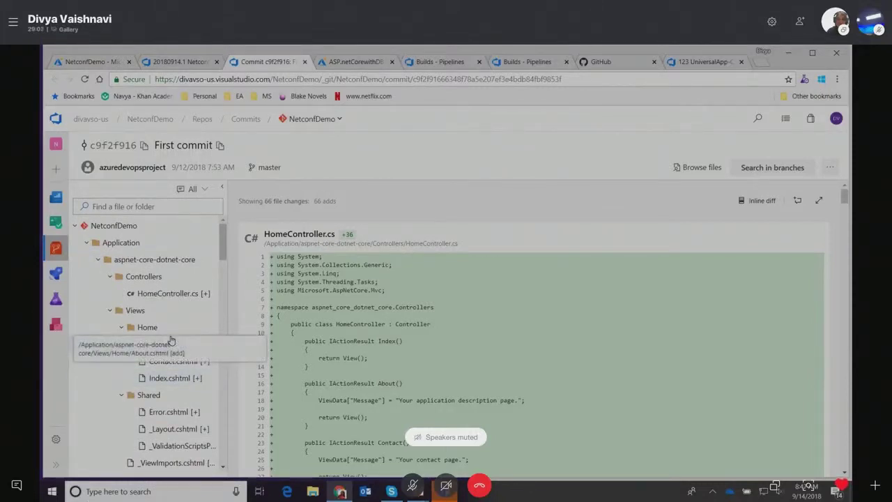
click(163, 61)
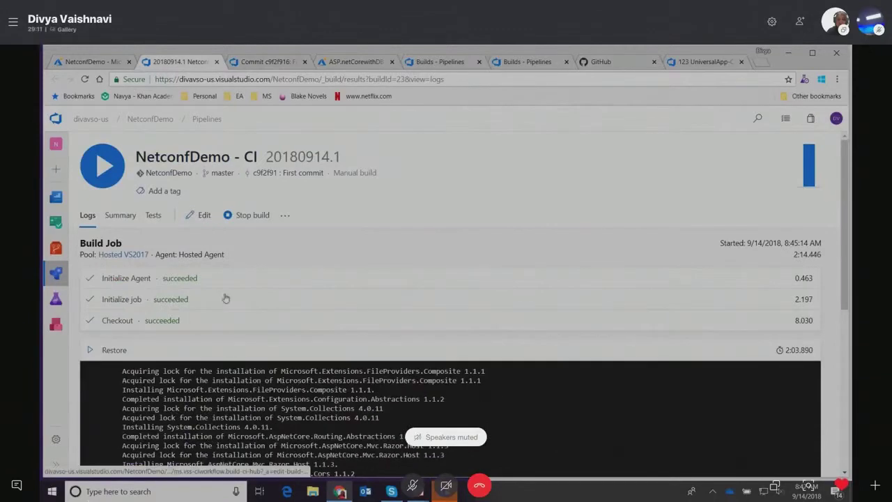
Step: Scroll the running 20180914.1 build log and open the NetconfDemo - CI definition editor
scroll(274, 345, down, 2)
scroll(274, 345, up, 3)
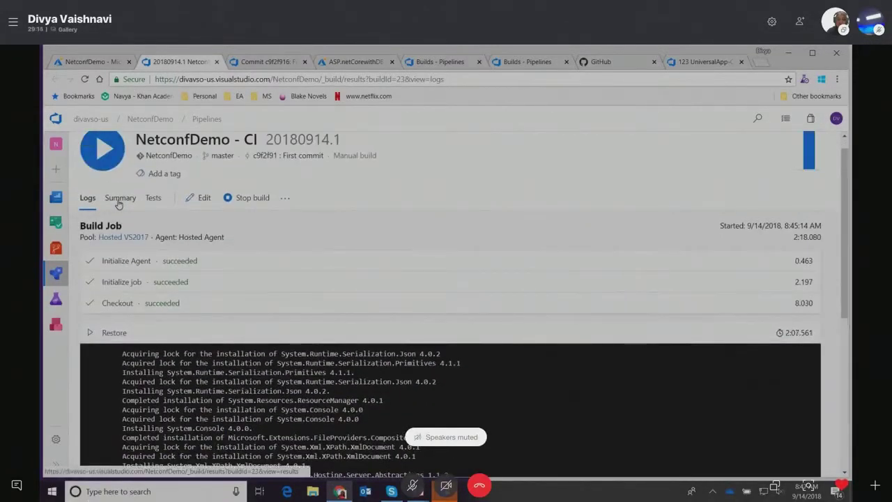
click(202, 199)
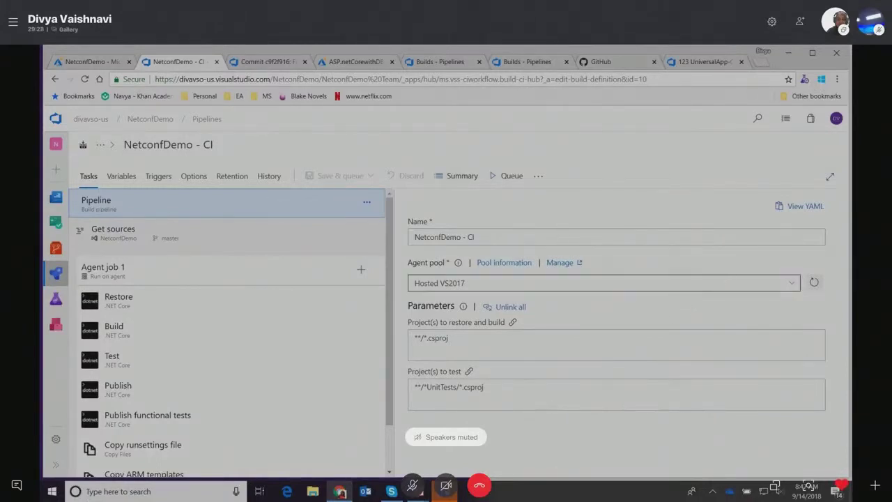
Step: Review the agent pools and source repository settings, then show the Restore task's settings
click(791, 283)
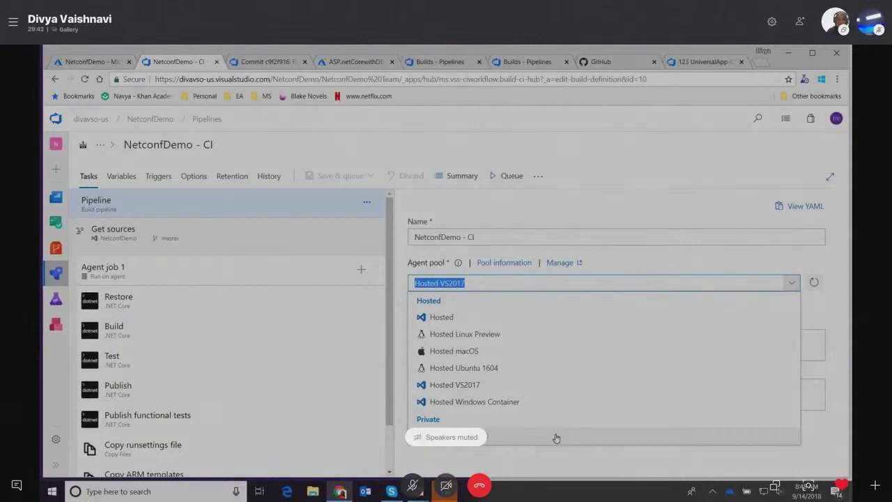
click(298, 240)
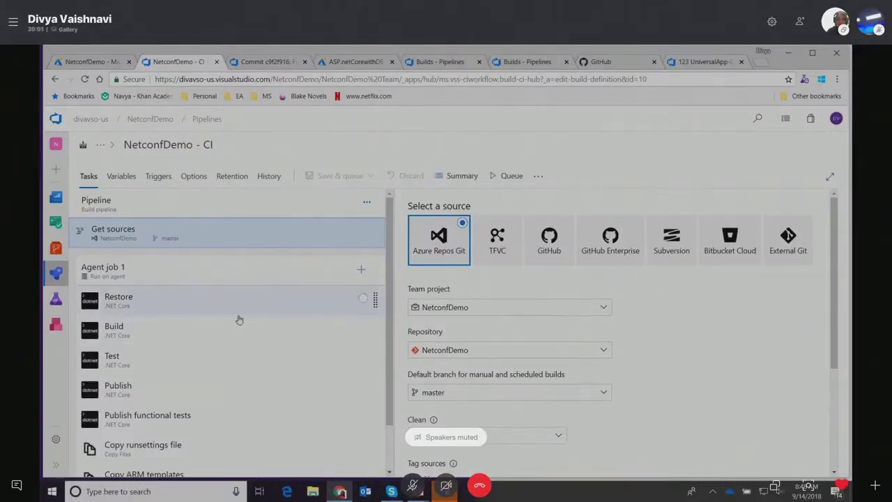
scroll(254, 402, down, 1)
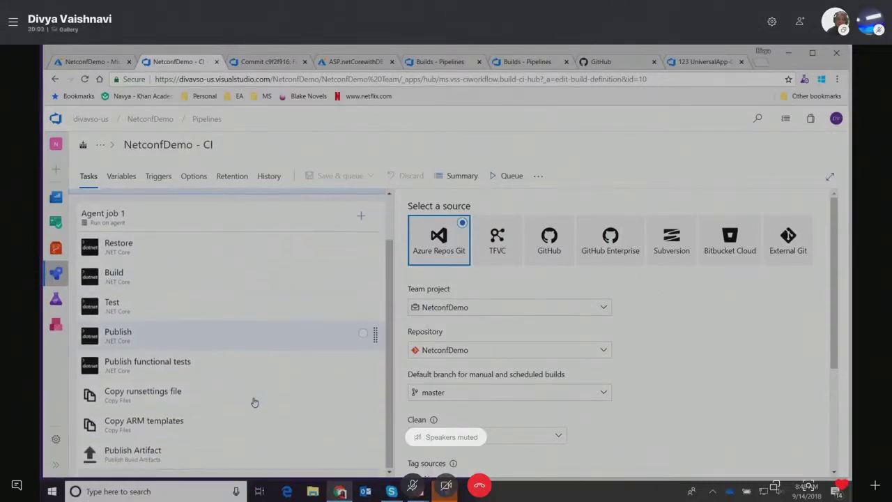
scroll(253, 400, up, 1)
click(246, 312)
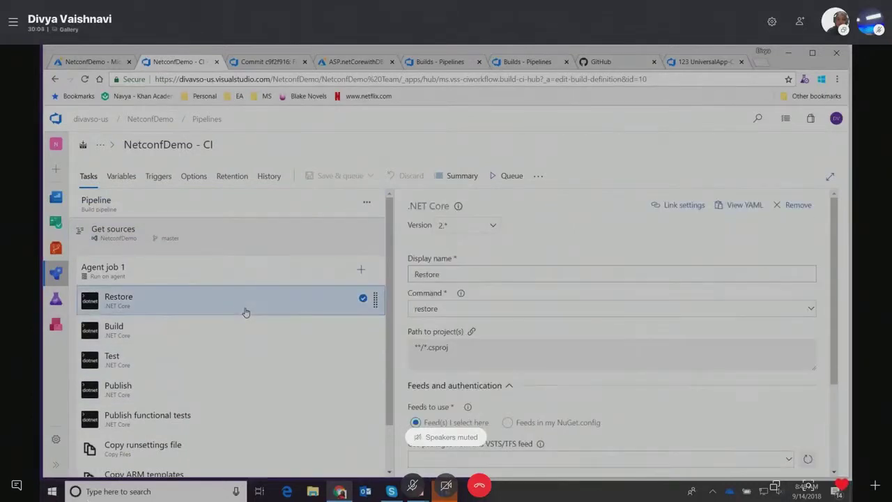
Step: Browse the Add tasks catalogue for Agent job 1
click(361, 269)
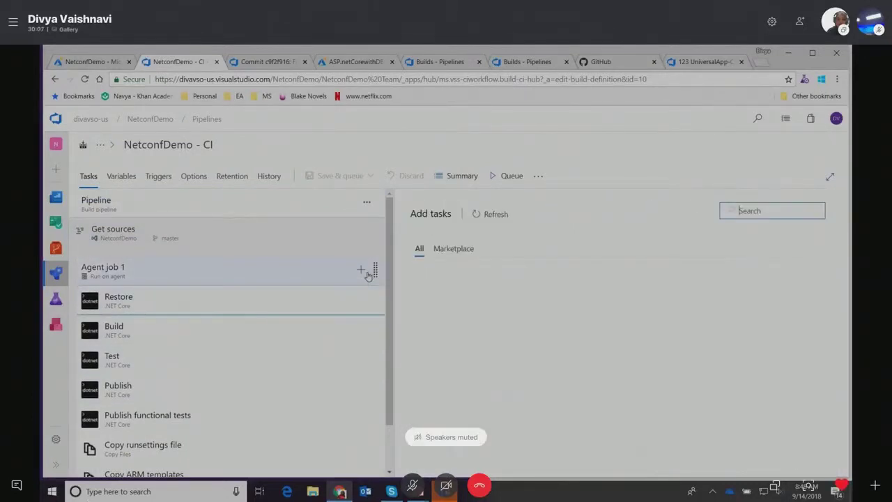
scroll(542, 375, down, 10)
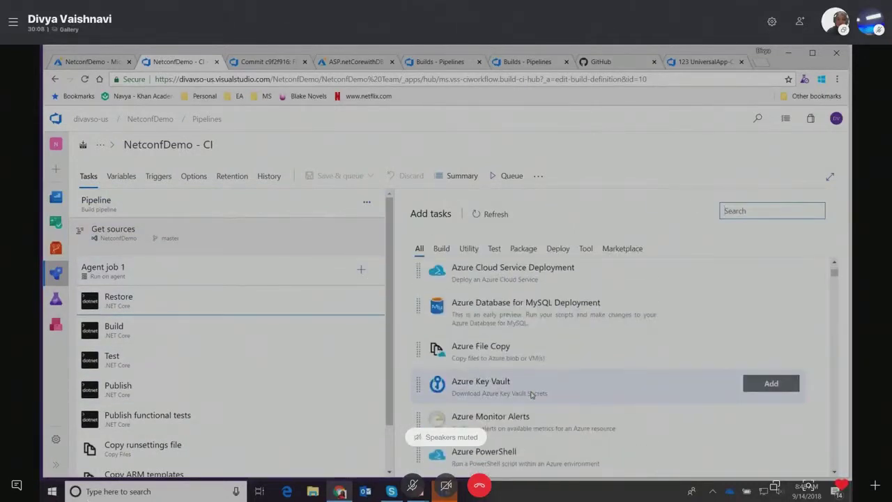
scroll(531, 395, down, 3)
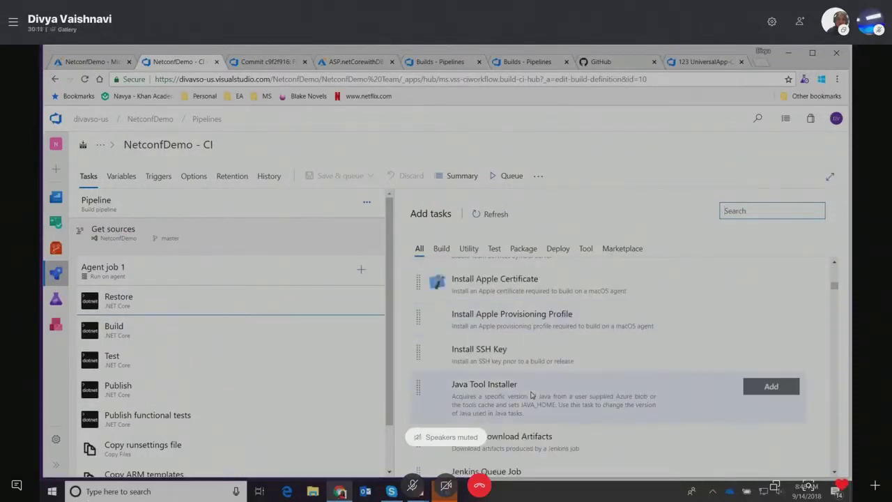
scroll(557, 349, up, 4)
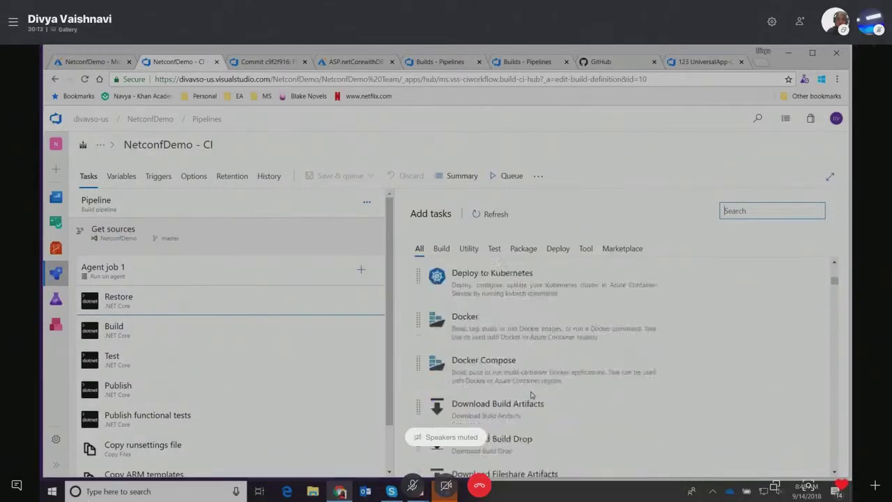
Step: Browse Marketplace tasks, then go to the NetconfDemo - CI build history
click(622, 249)
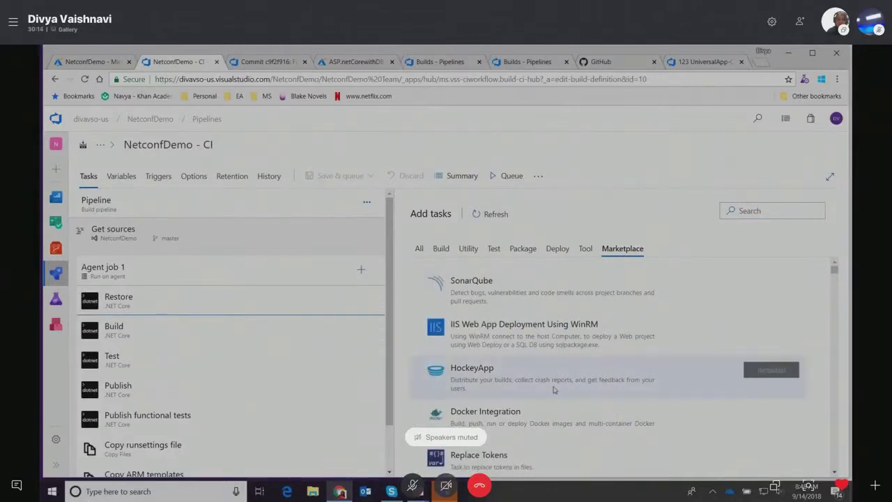
scroll(552, 393, down, 3)
scroll(552, 394, up, 2)
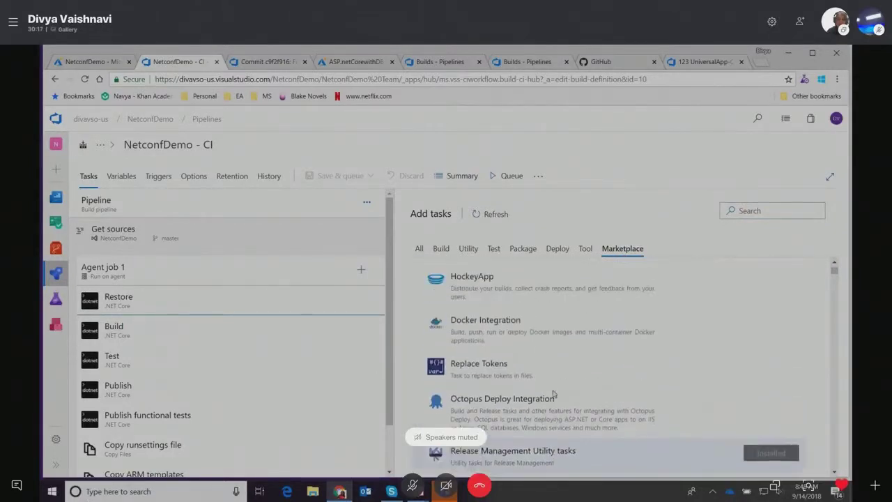
click(55, 277)
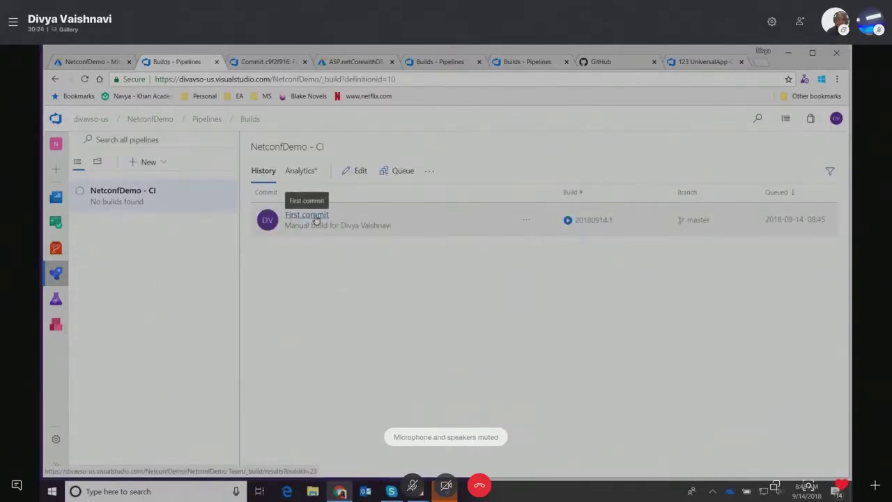
Step: Go to Releases from the Pipelines menu to see NetconfDemo - CD with no releases
mouse_move(56, 273)
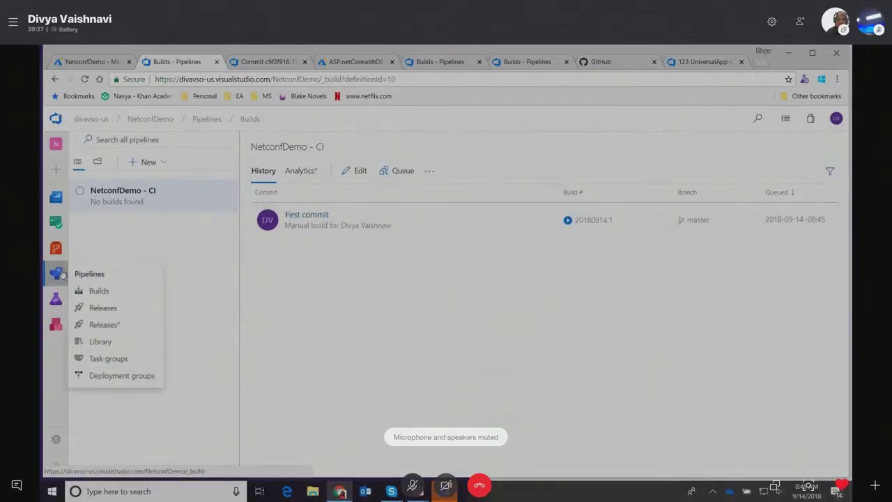
click(101, 325)
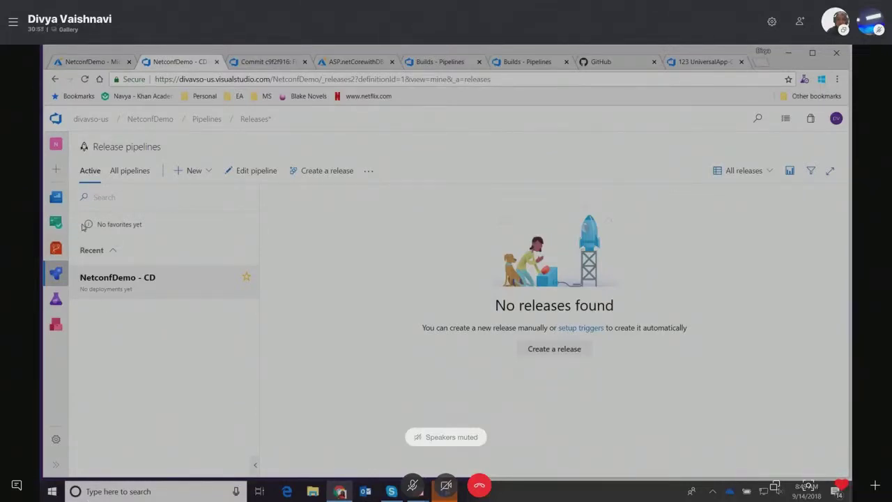
Step: Edit NetconfDemo - CD, view the dev stage's four tasks, and return to the pipeline diagram
click(258, 172)
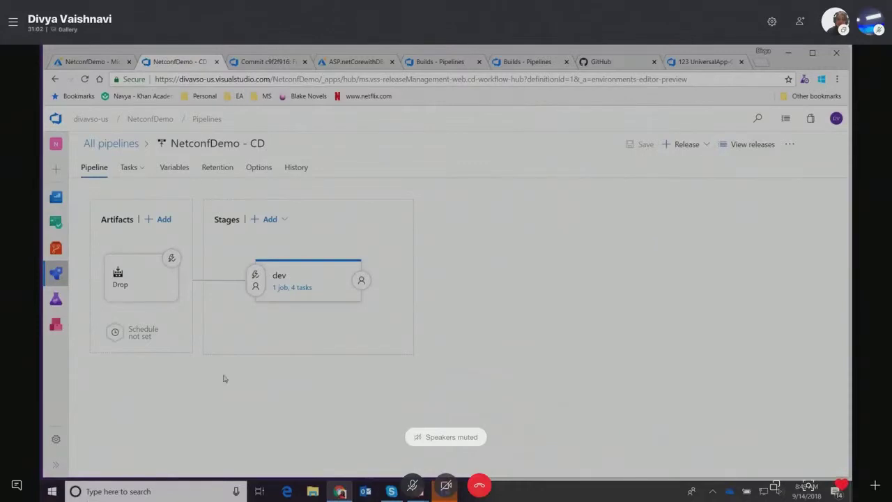
mouse_move(294, 288)
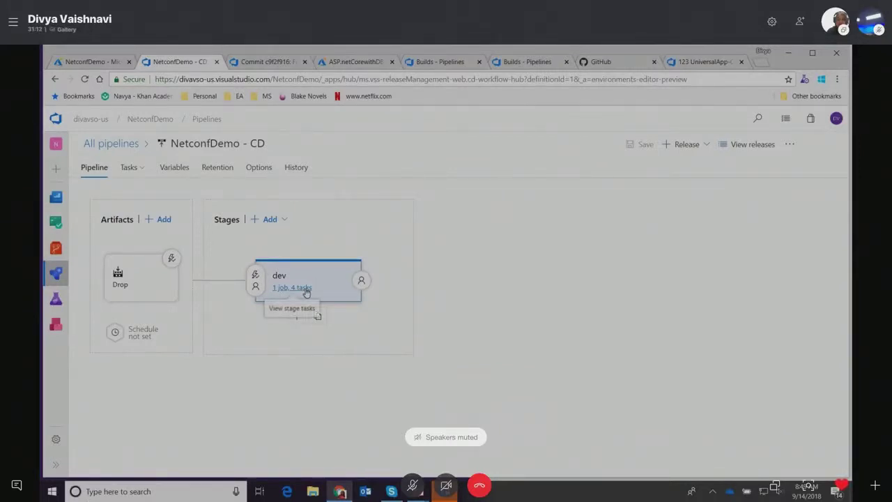
click(306, 291)
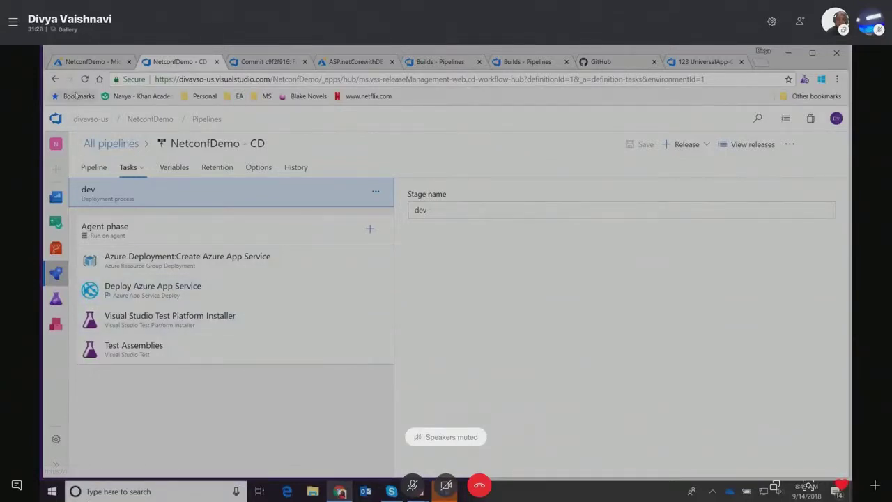
click(55, 78)
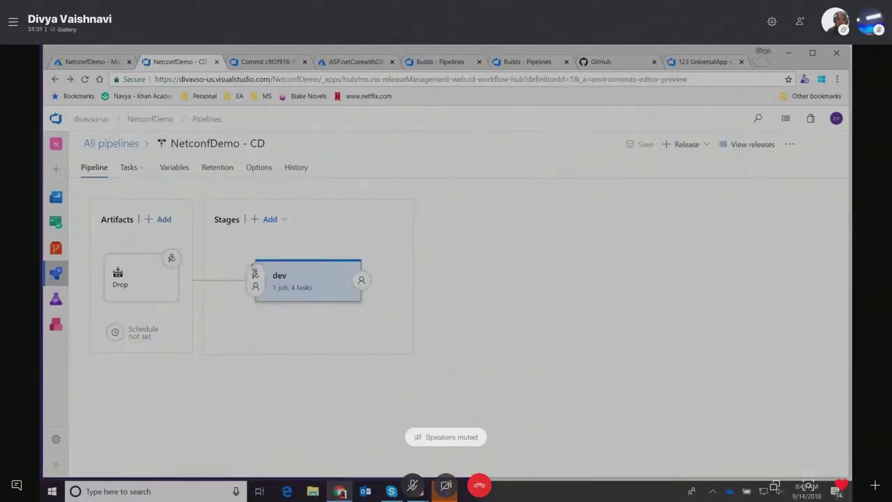
Step: Clone the dev stage and rename the copy to QA
mouse_move(309, 291)
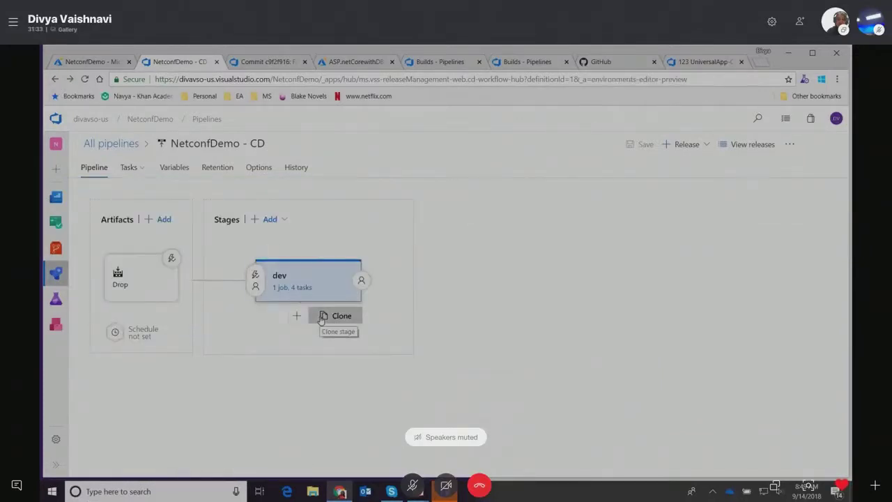
click(321, 318)
click(479, 277)
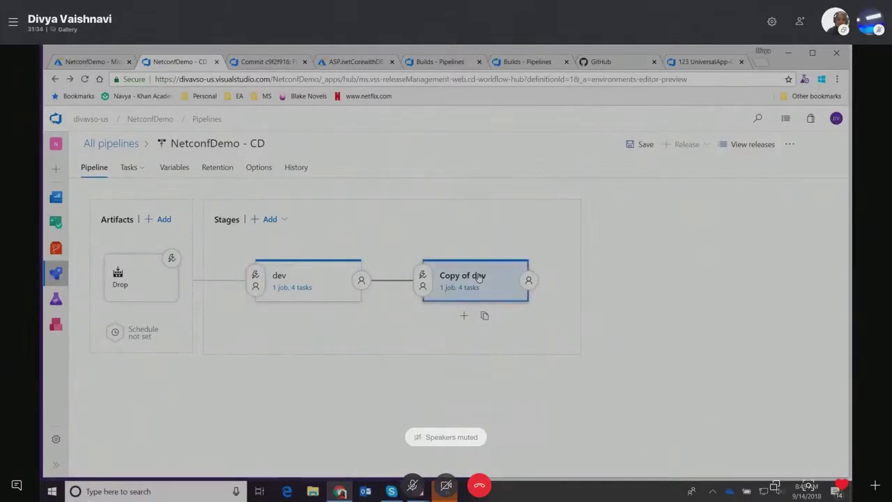
drag(612, 284, 544, 291)
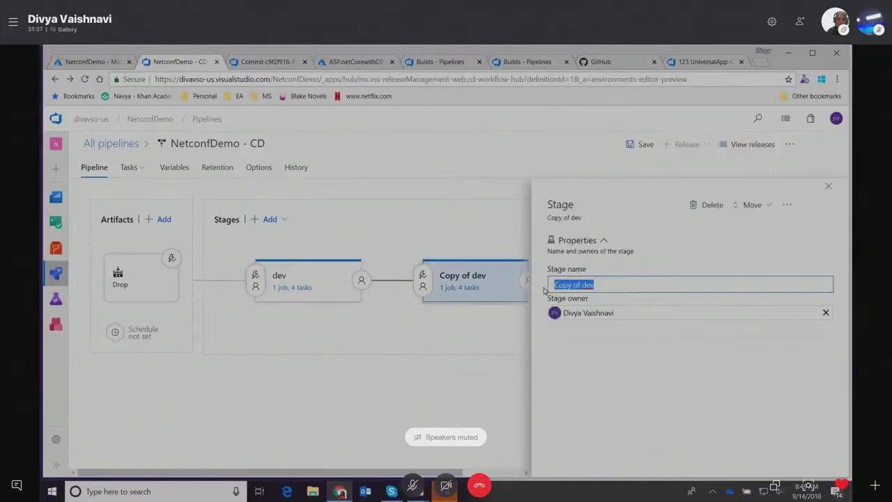
text(QA)
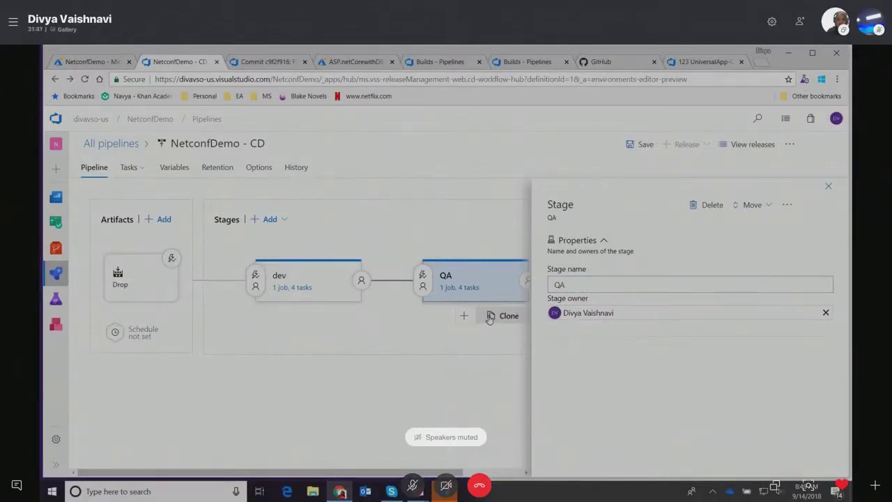
Step: Clone QA, rename the copy to prod, and view the Prod stage's tasks
click(485, 316)
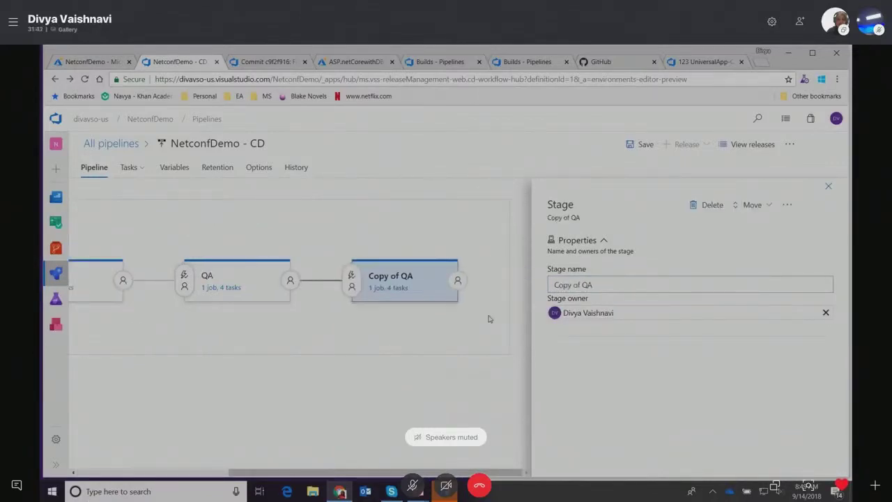
click(398, 285)
drag(595, 286, 549, 284)
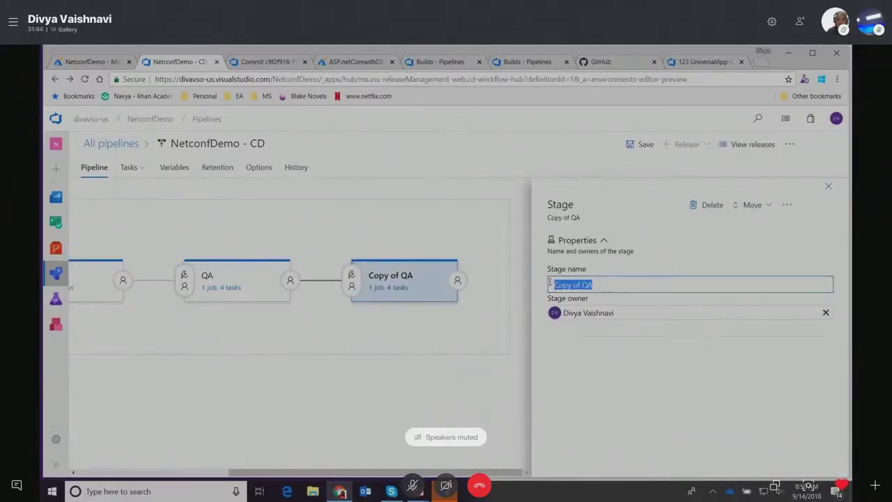
text(prod)
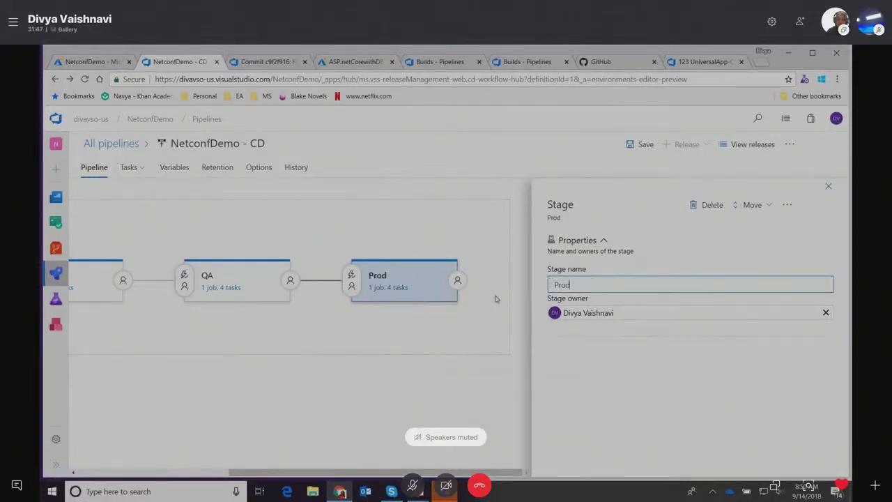
click(399, 293)
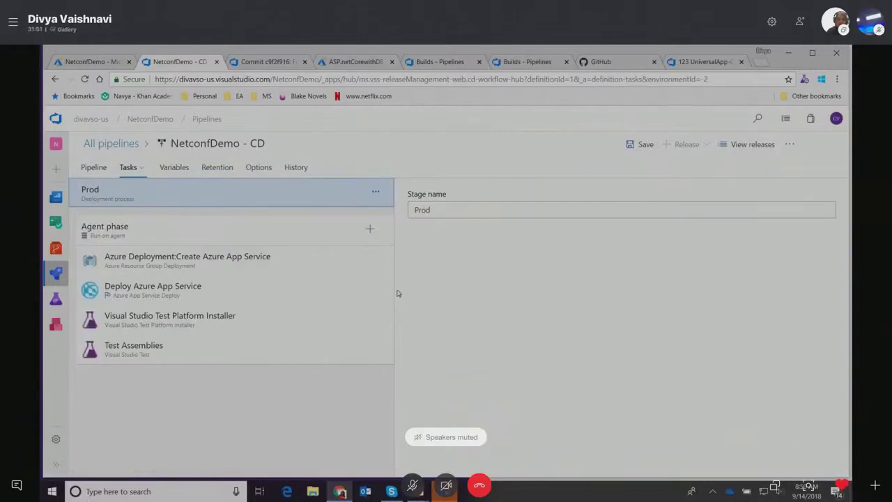
Step: Review the Deploy Azure App Service task settings in the NetconfDemo - CD pipeline
click(219, 290)
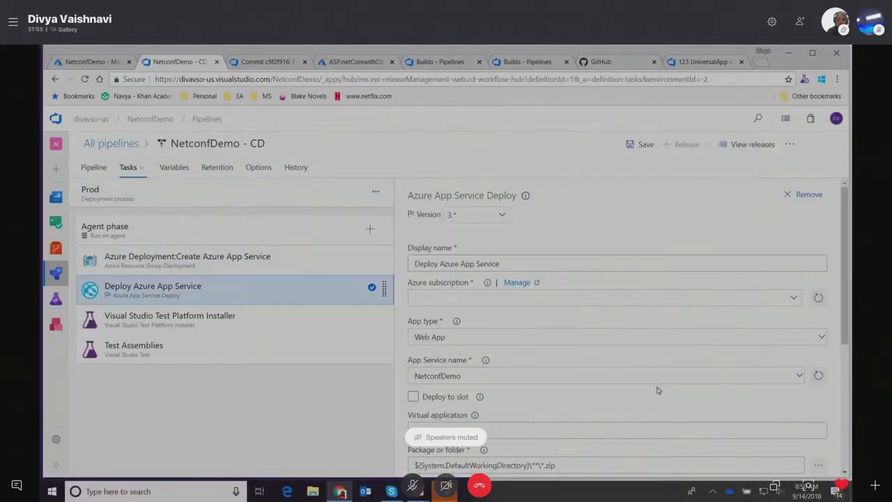
scroll(657, 390, down, 3)
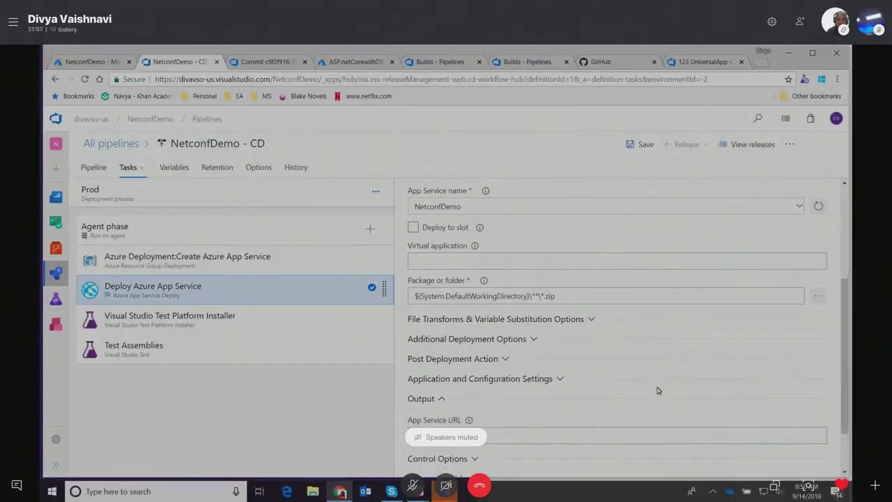
scroll(657, 390, up, 2)
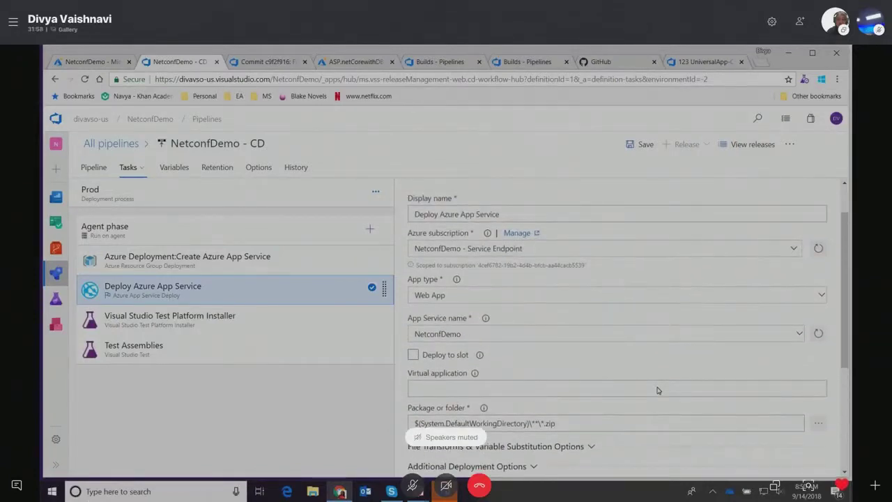
scroll(657, 390, up, 1)
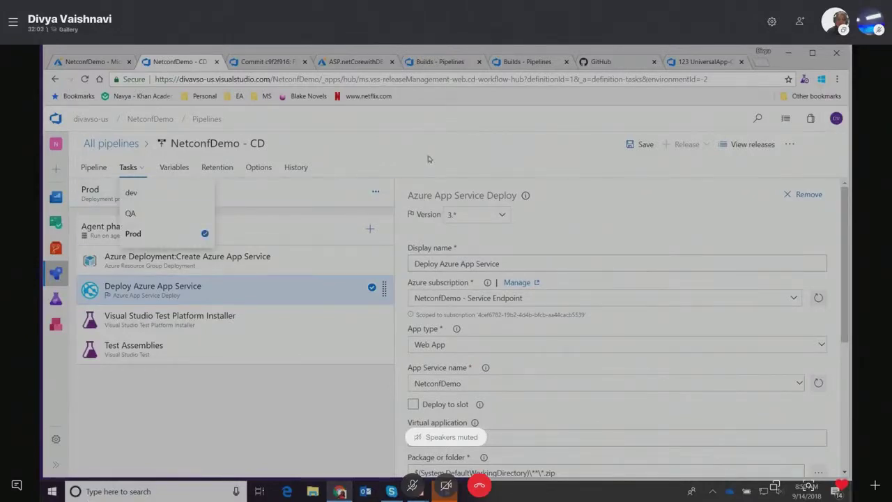
Step: Save the NetconfDemo - CD release pipeline, leaving the comment empty
click(641, 144)
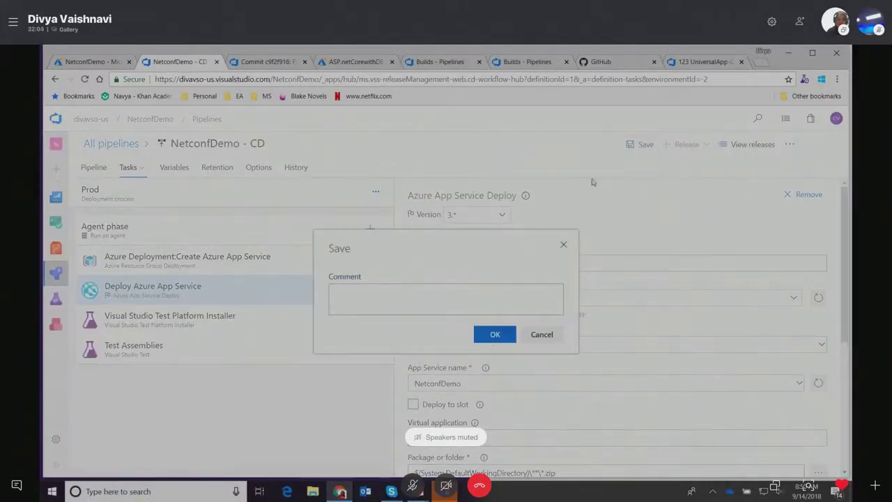
click(495, 335)
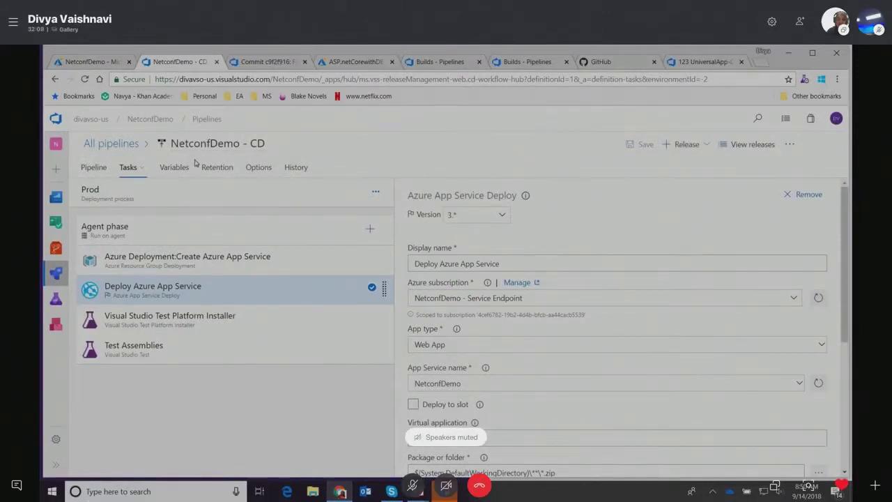
mouse_move(61, 278)
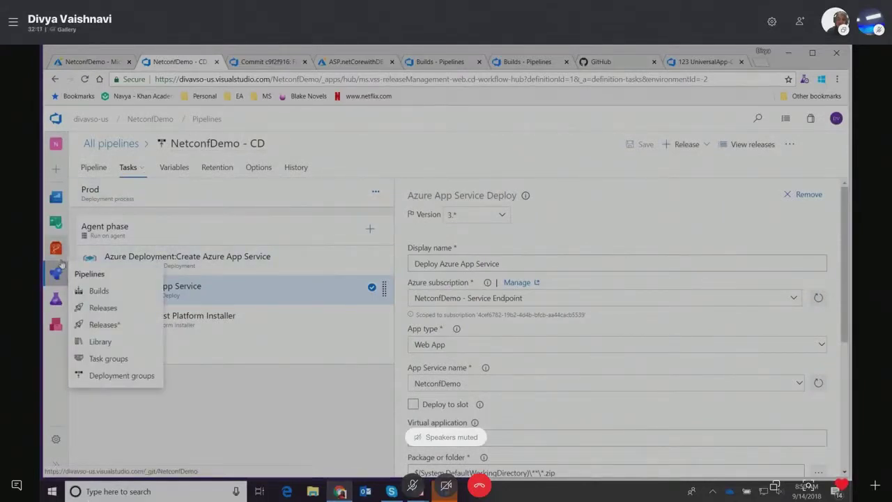
Step: Open the First commit build 20180914.1 of NetconfDemo - CI and expand its 3-of-3 passed tests
click(98, 290)
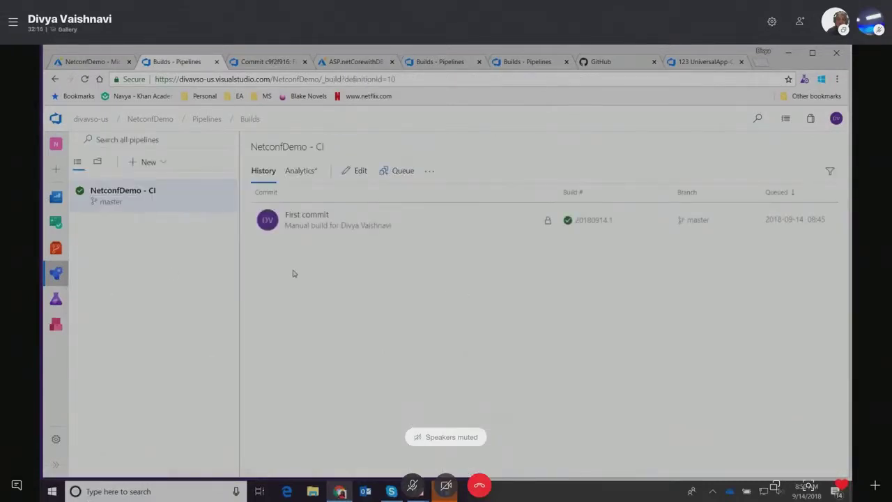
click(319, 216)
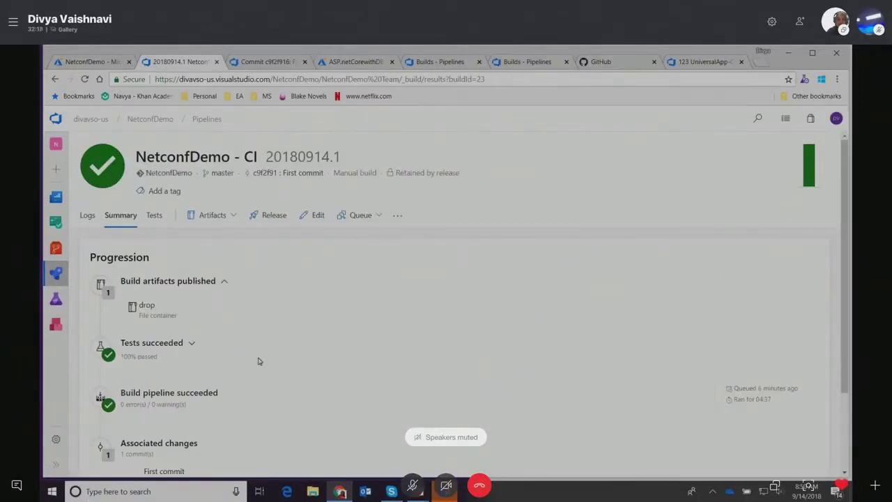
scroll(257, 360, down, 2)
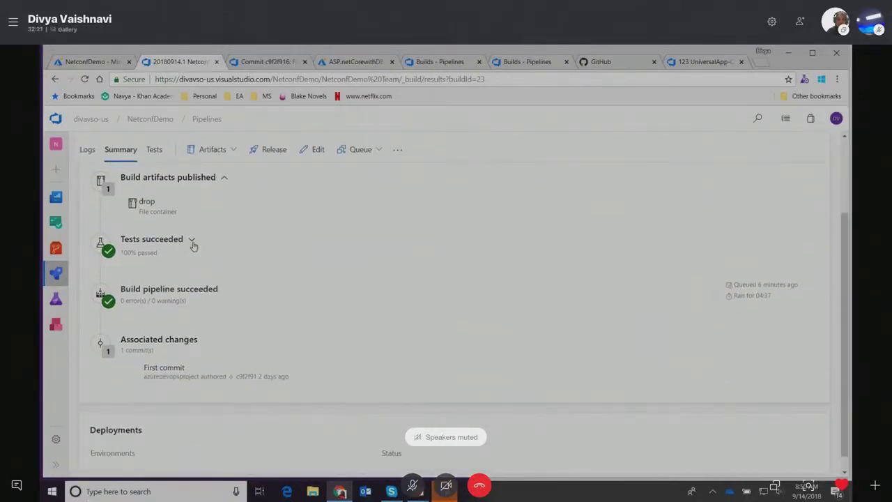
click(192, 240)
mouse_move(235, 320)
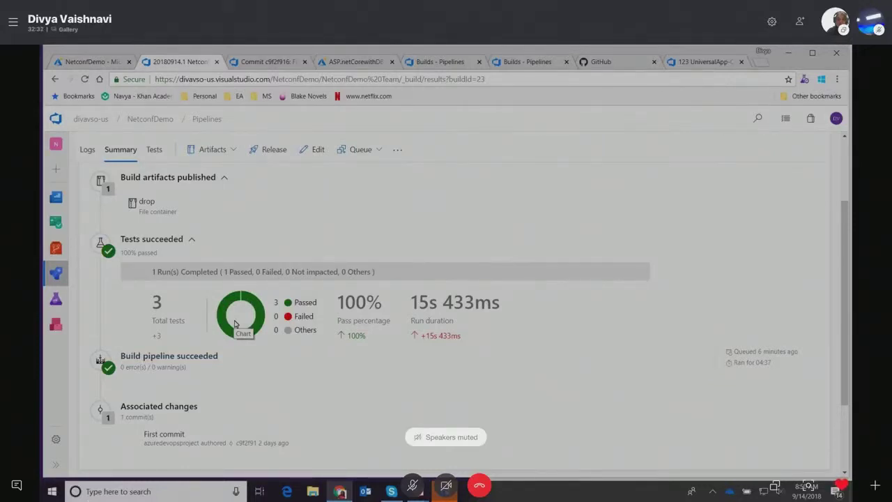
scroll(235, 324, up, 3)
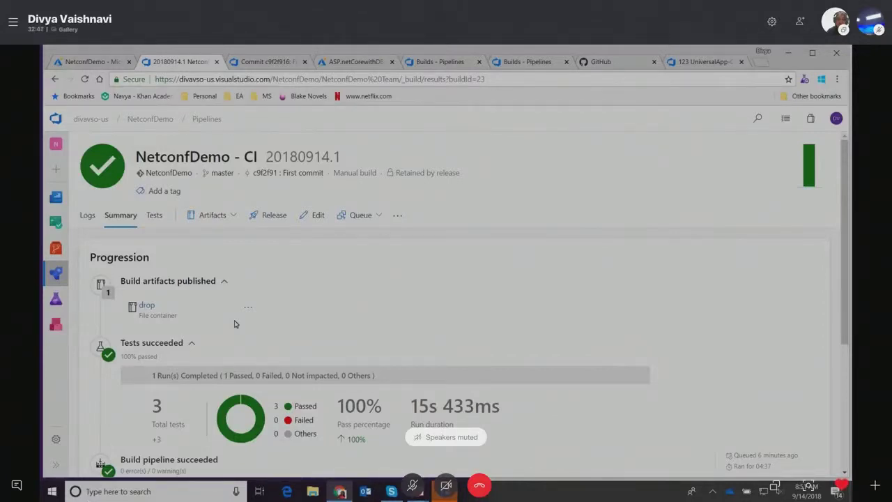
Step: List all three test results with the Failed filter cleared and show ContactPageTest's details
click(156, 216)
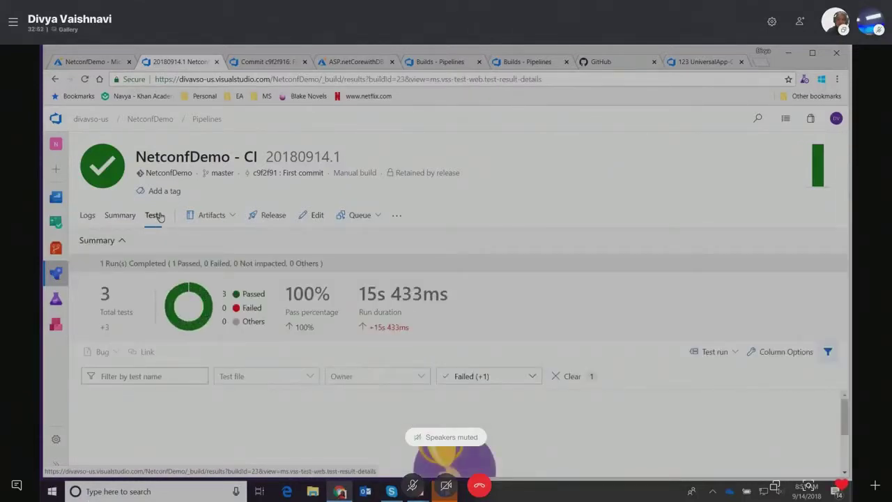
click(572, 376)
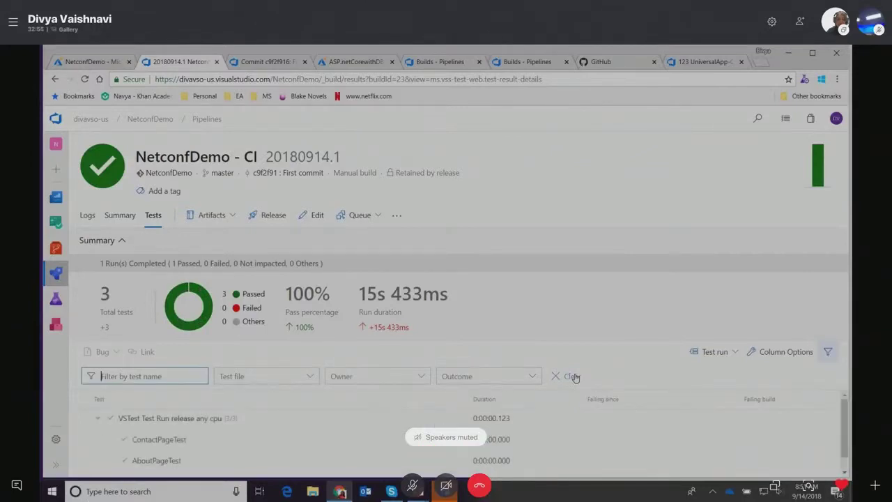
click(198, 439)
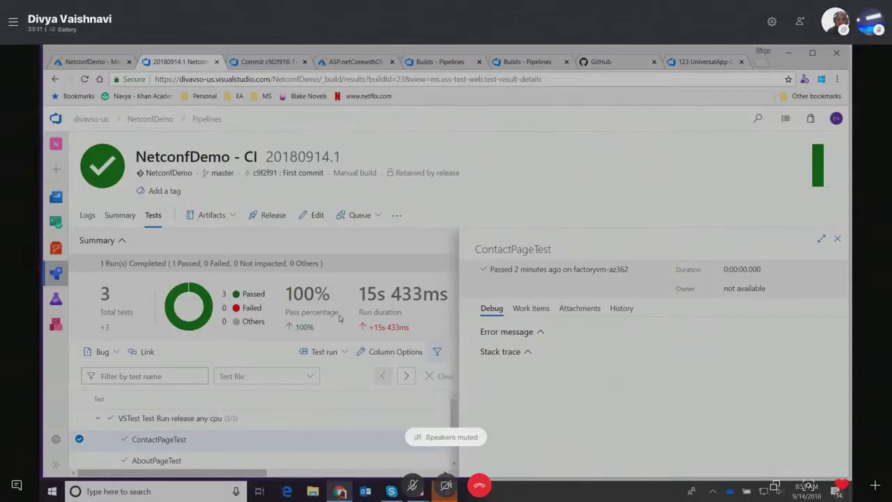
Step: Go to Releases to show NetconfDemo - CD Release-1 deploying to dev
mouse_move(62, 276)
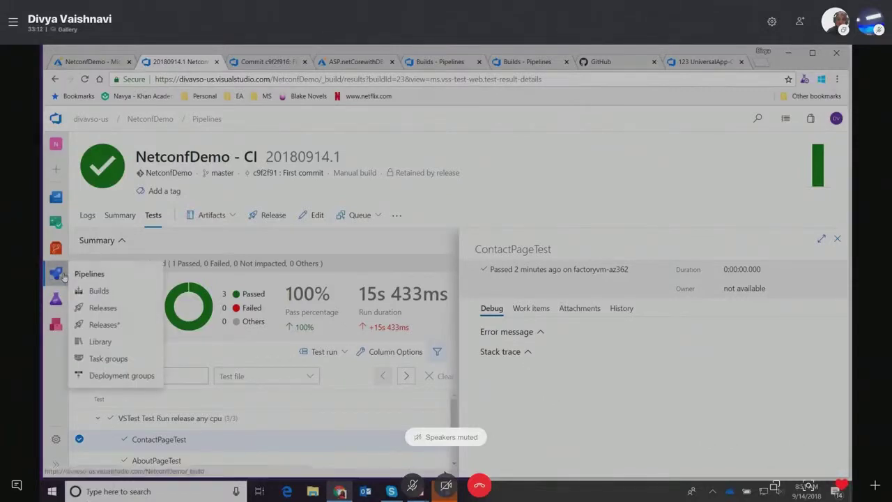
click(103, 324)
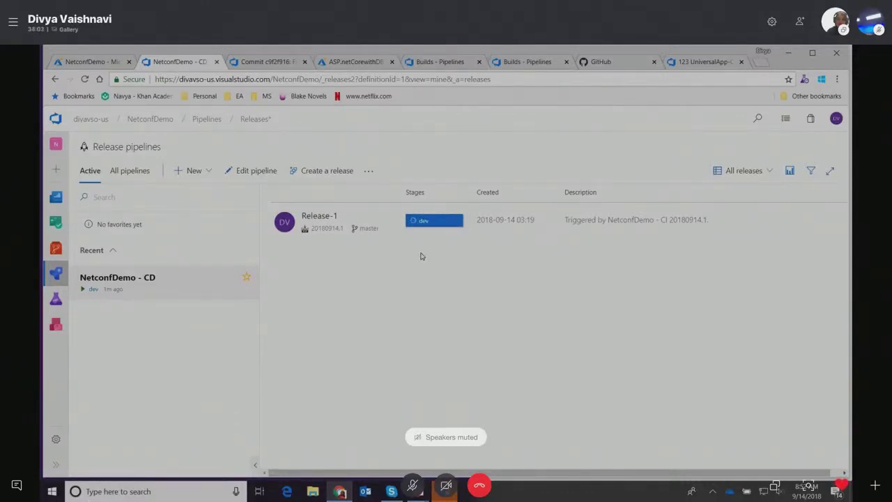
Step: Reload the NetconfDemo project page in the Azure portal, then switch to the DivaDotnet - CI build history
click(91, 62)
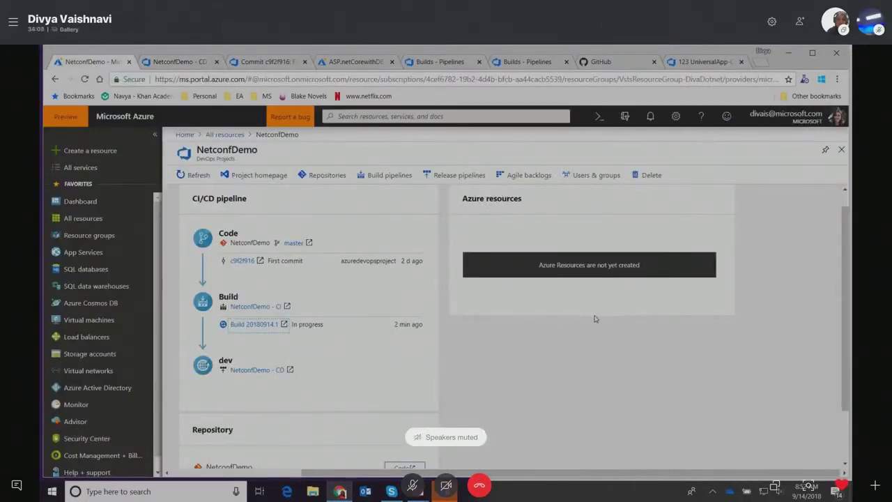
scroll(596, 318, up, 1)
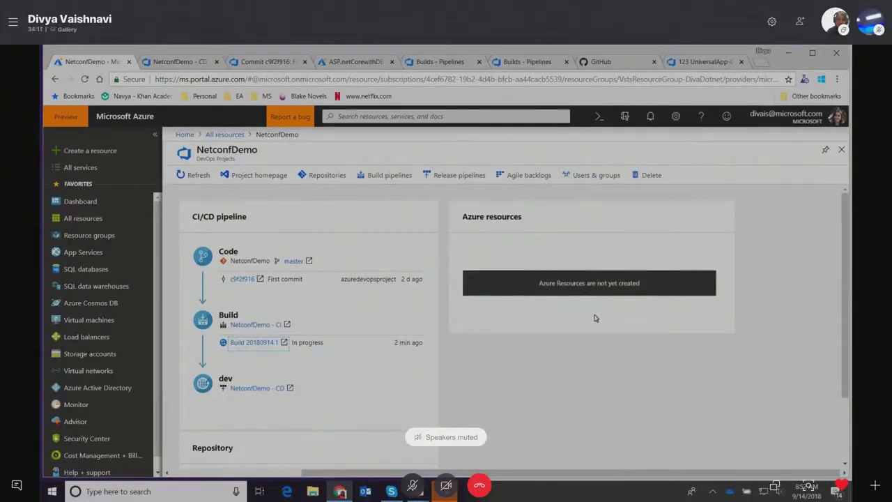
click(391, 79)
key(Return)
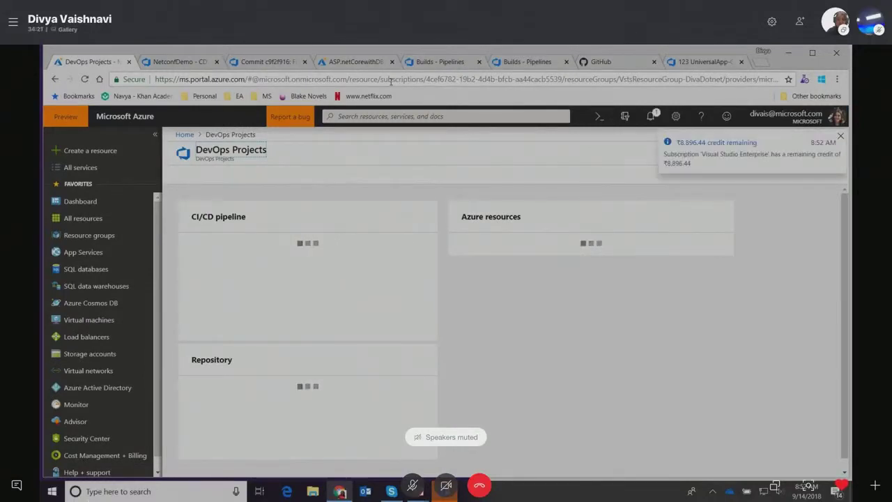
click(433, 62)
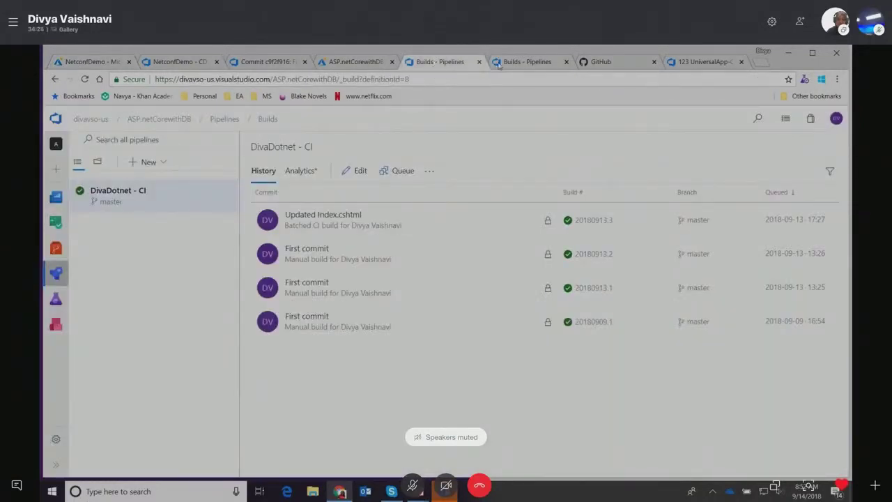
Step: Open UniversalApp-CI build 123's test results with the outcome filter cleared to list all 42 tests
click(503, 64)
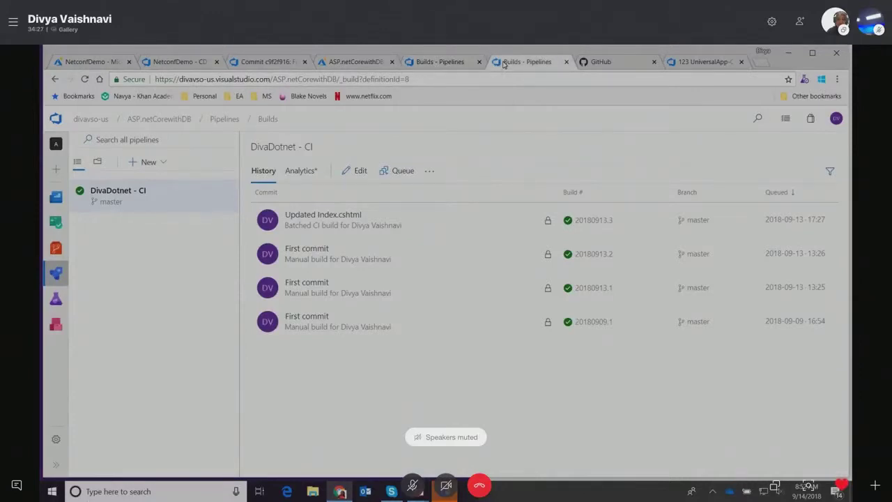
click(697, 62)
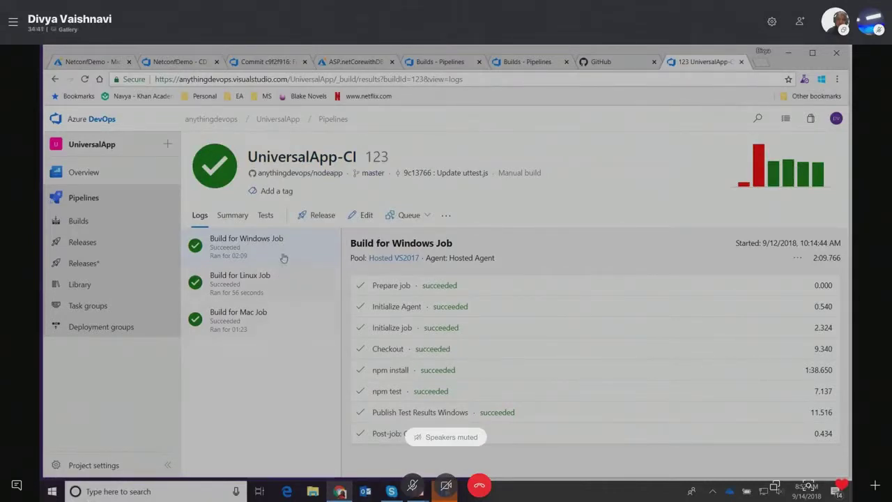
click(271, 217)
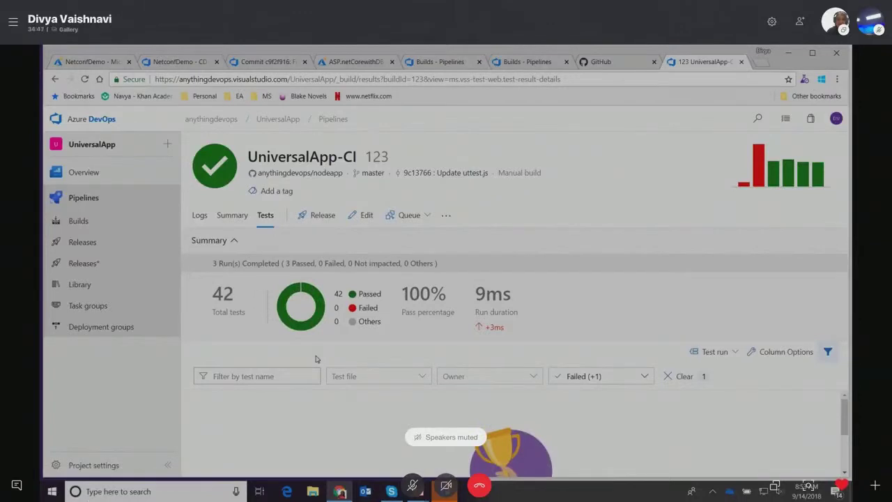
click(678, 377)
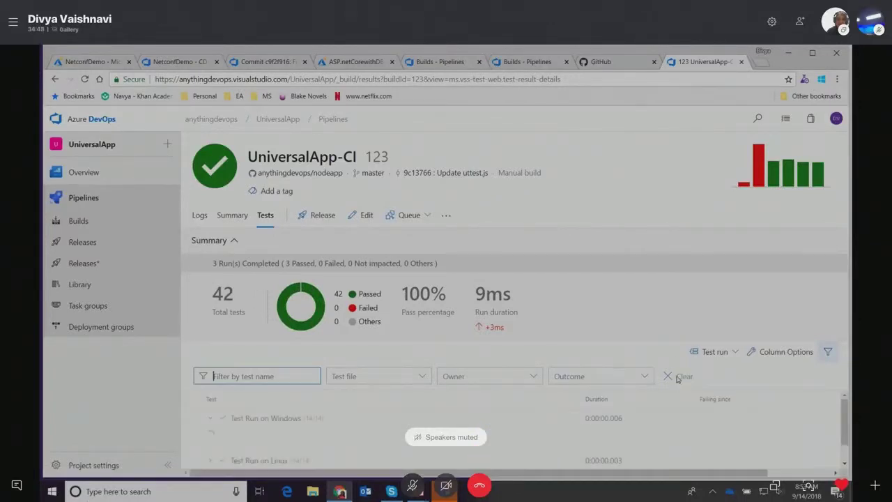
Step: Collapse Summary and the Windows run to reveal Linux and Mac results, then view logs and return to the portal
click(232, 240)
click(210, 333)
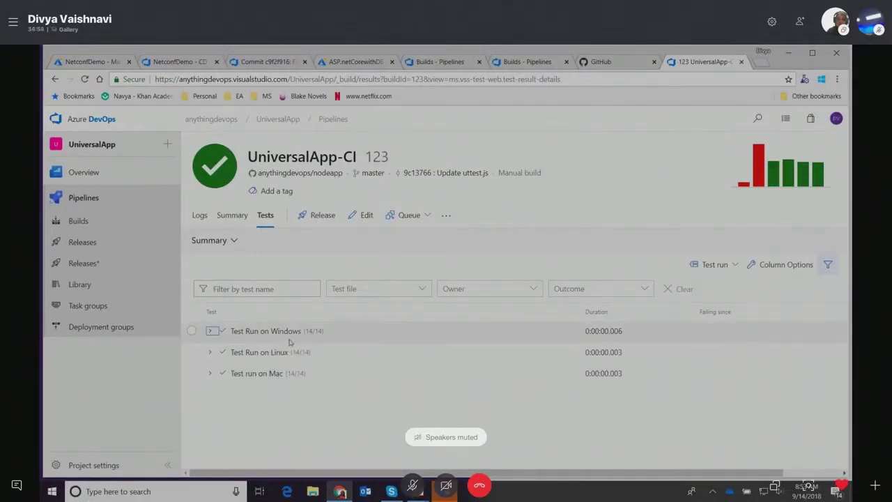
click(199, 218)
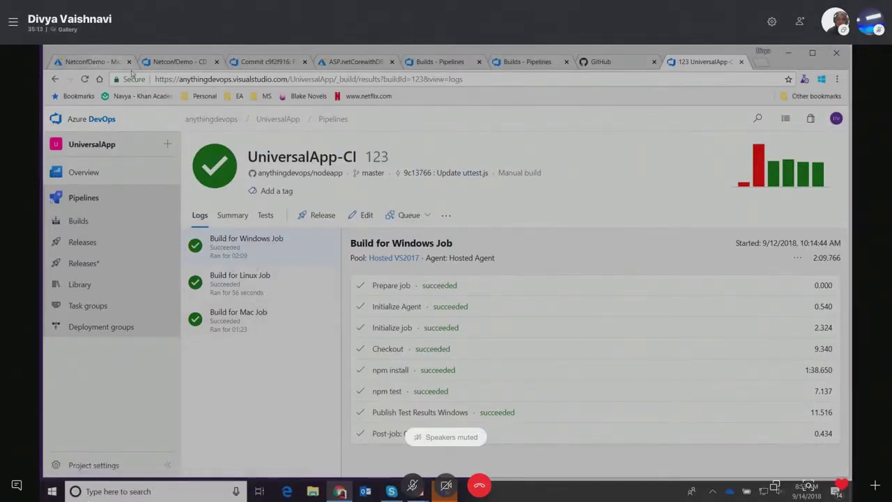
click(85, 62)
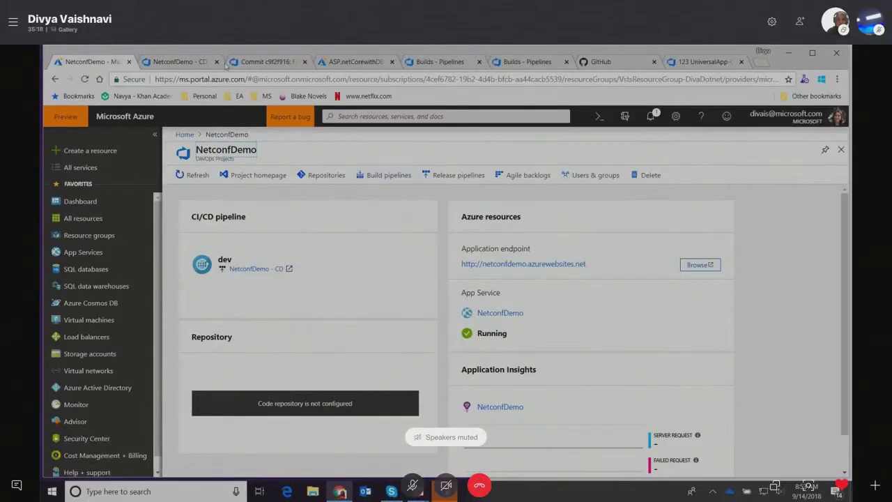
Step: Reload the portal project page, launch netconfdemo.azurewebsites.net in a new tab, then open commit c9f2f916
click(206, 81)
key(Return)
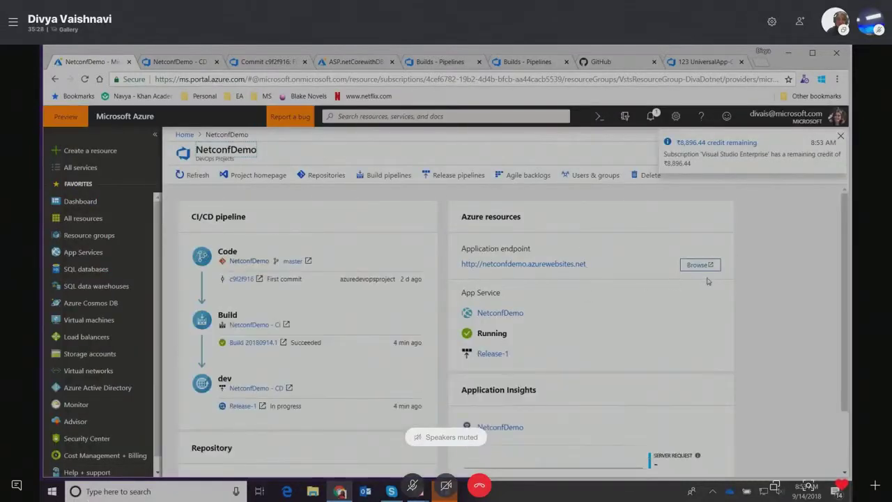
click(694, 265)
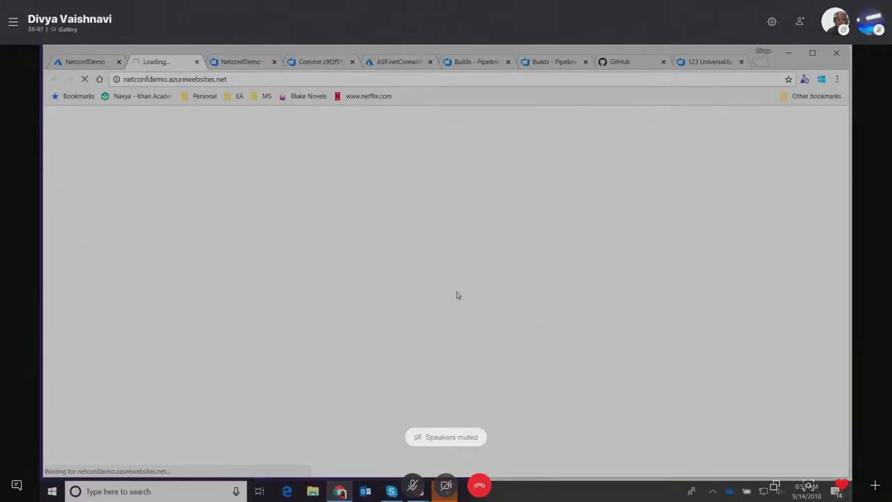
click(75, 65)
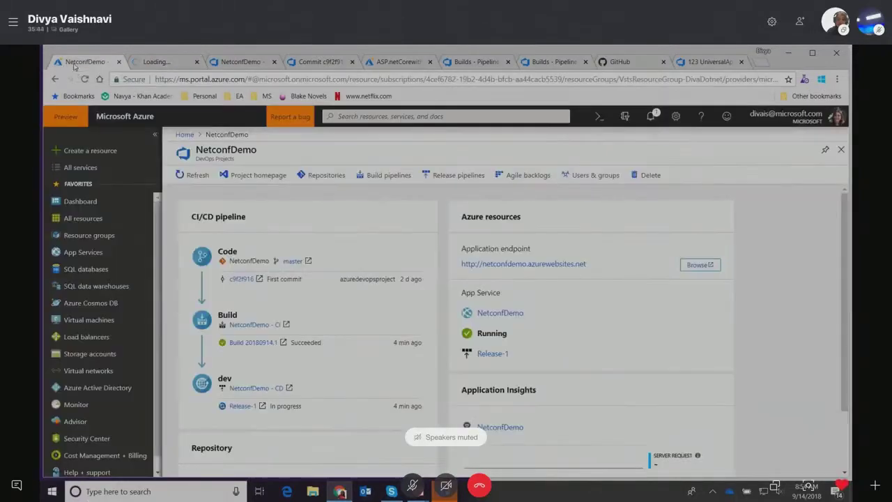
click(245, 284)
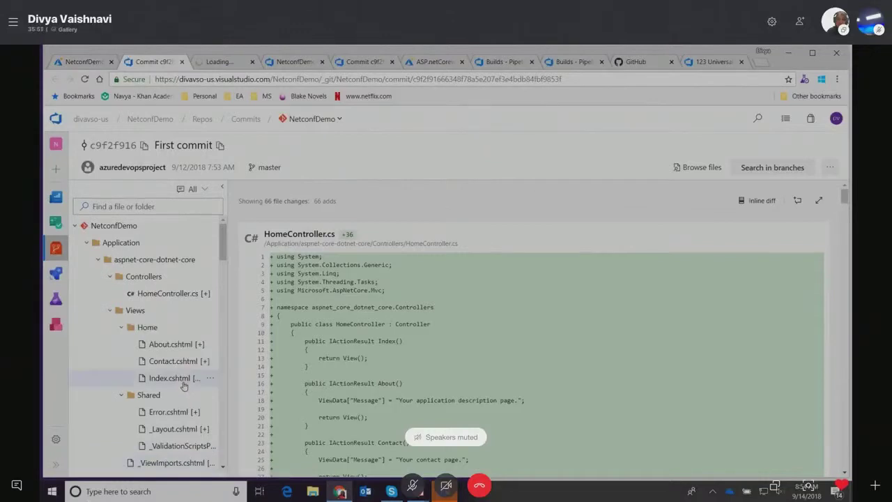
Step: View Index.cshtml in the repository files, showing the code is read-only and the Success! heading on line 16
click(184, 385)
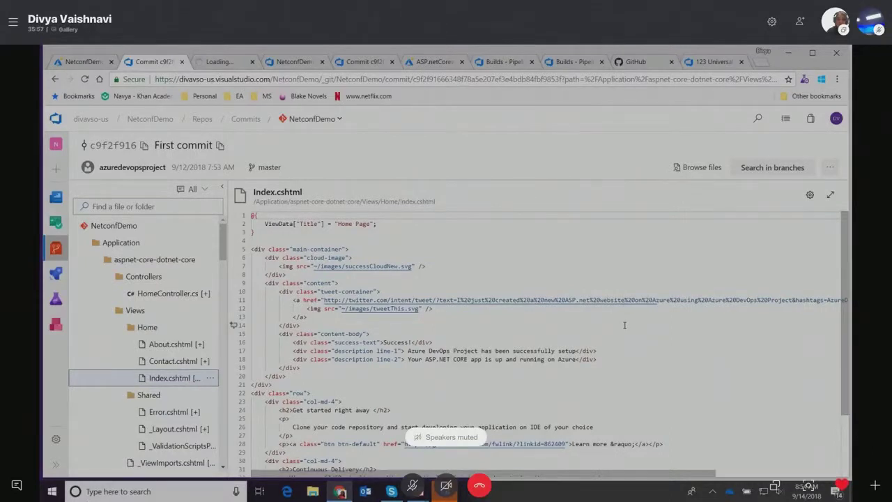
click(210, 379)
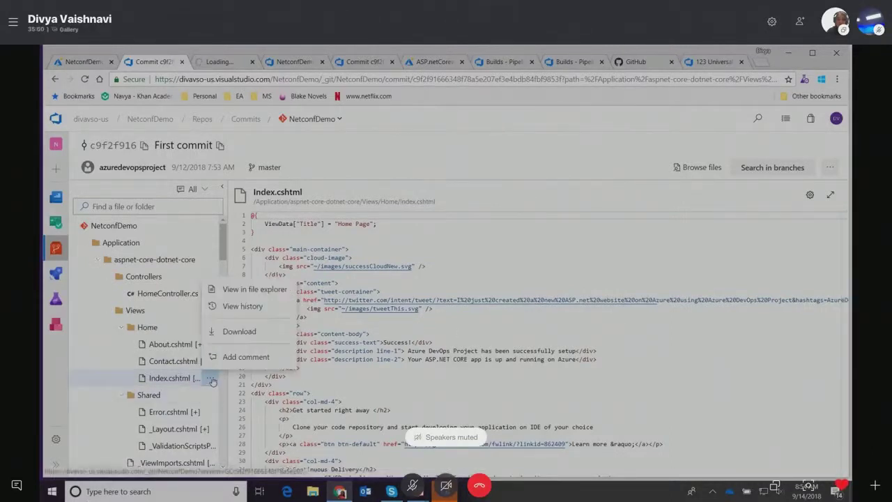
click(254, 290)
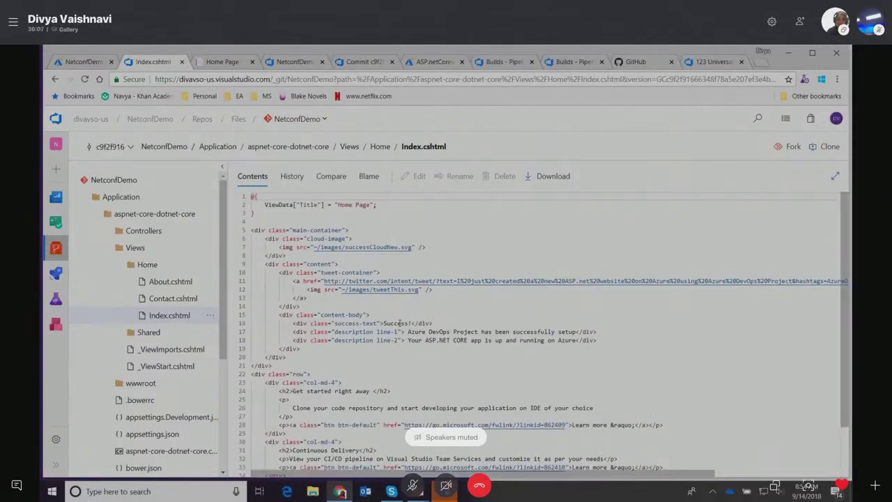
click(408, 332)
key(BackSpace)
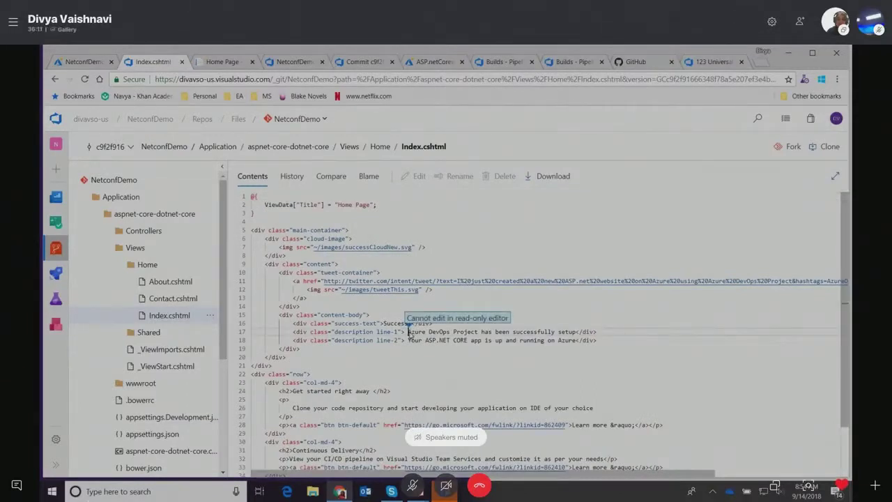
click(210, 317)
click(441, 290)
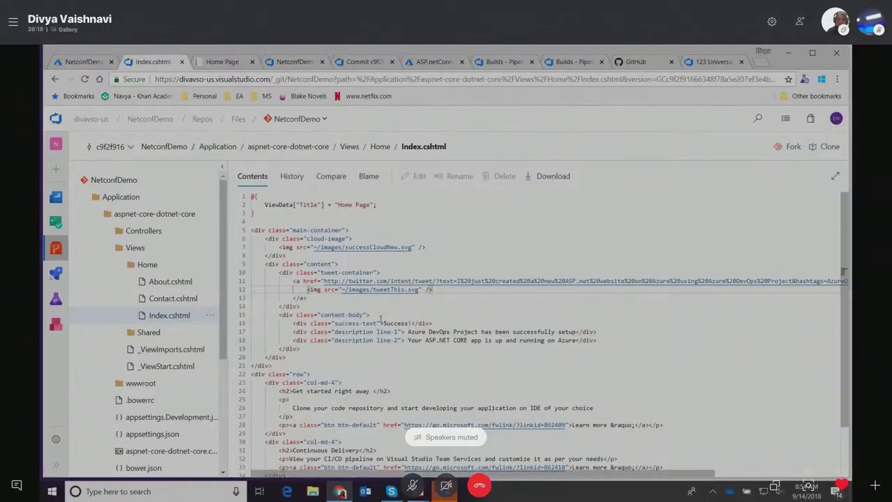
click(381, 323)
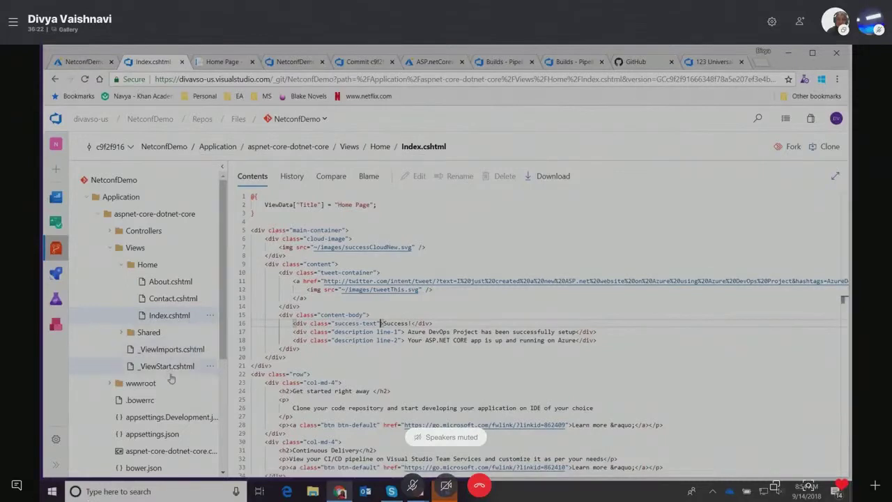
click(179, 321)
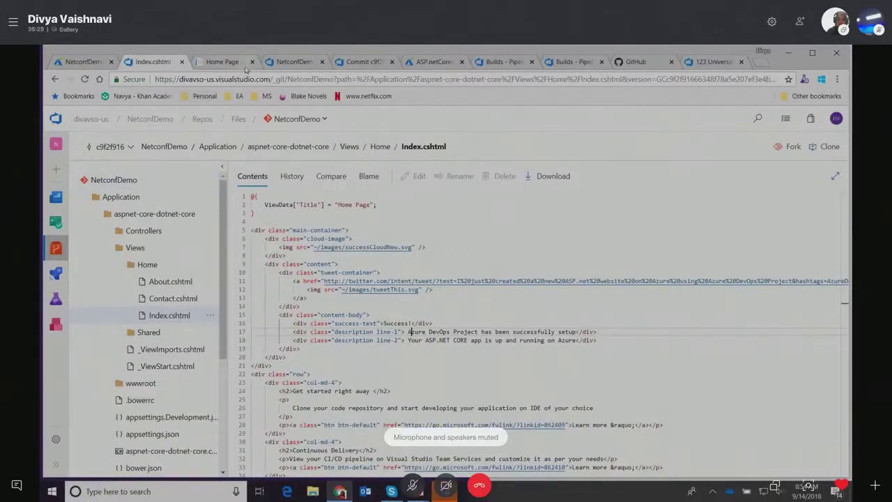
Step: Compare the deployed Success page against Contact.cshtml and Index.cshtml, ending on the Success page
click(221, 62)
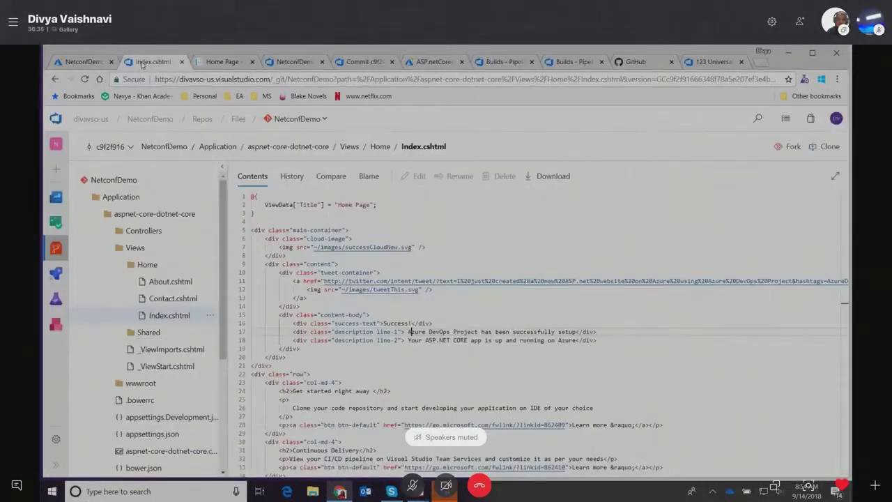
click(150, 61)
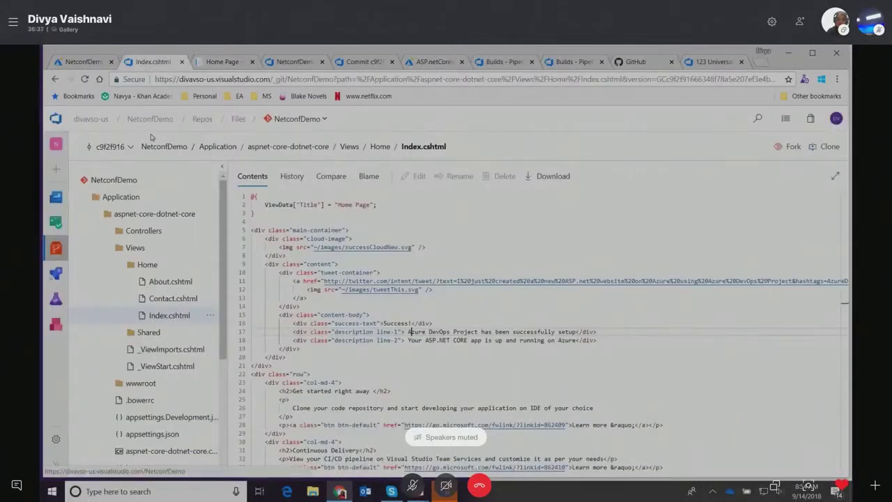
click(186, 299)
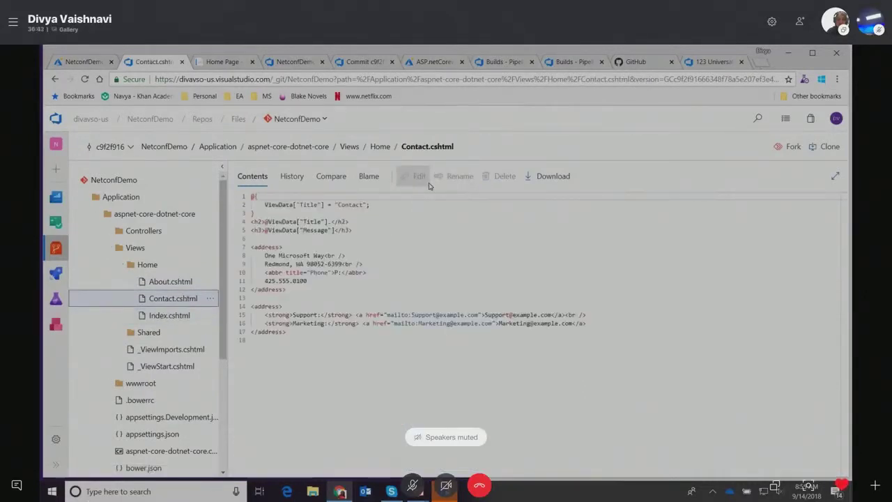
click(187, 317)
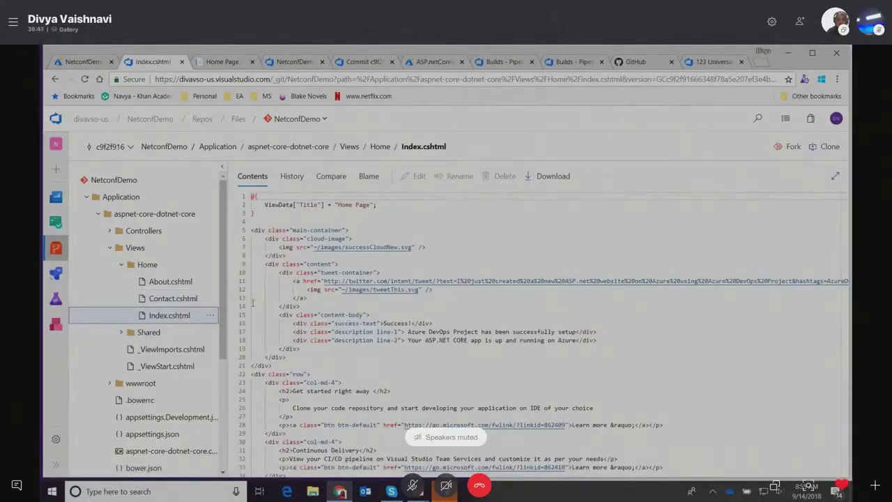
click(454, 332)
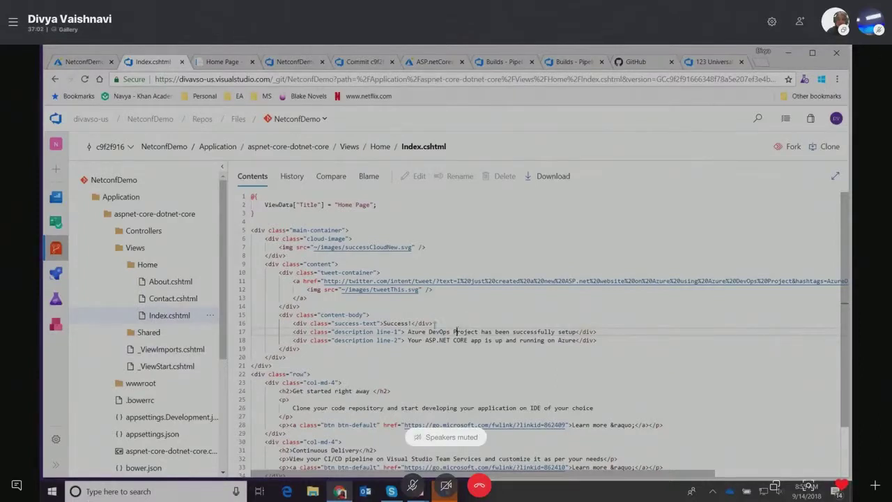
click(219, 62)
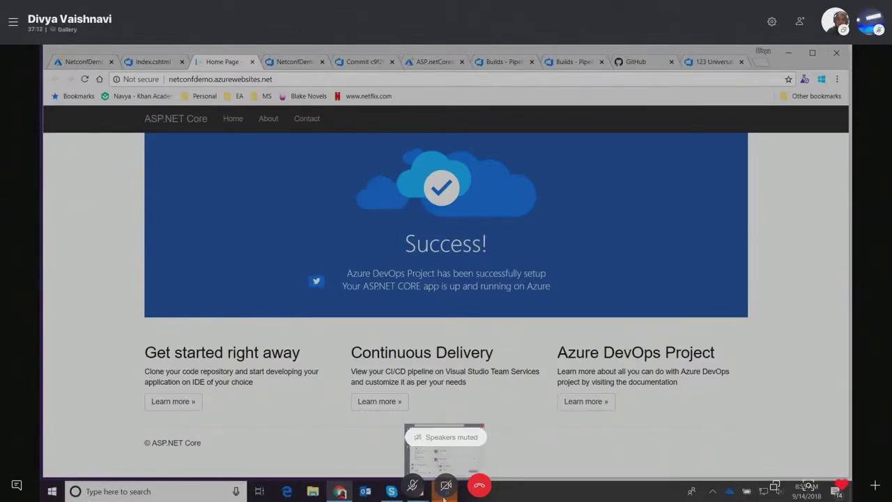
Step: Bring back the PowerPoint slide show and advance to the 'Get started fast on Azure' slide
mouse_move(428, 495)
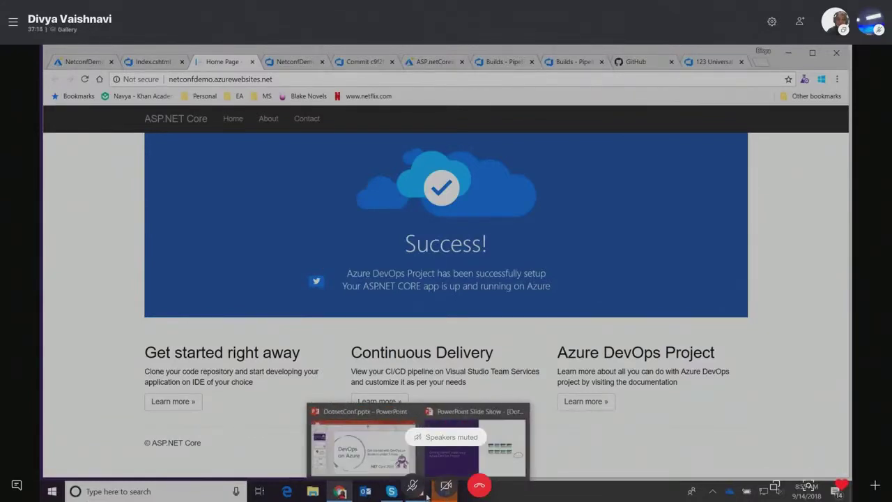
mouse_move(424, 459)
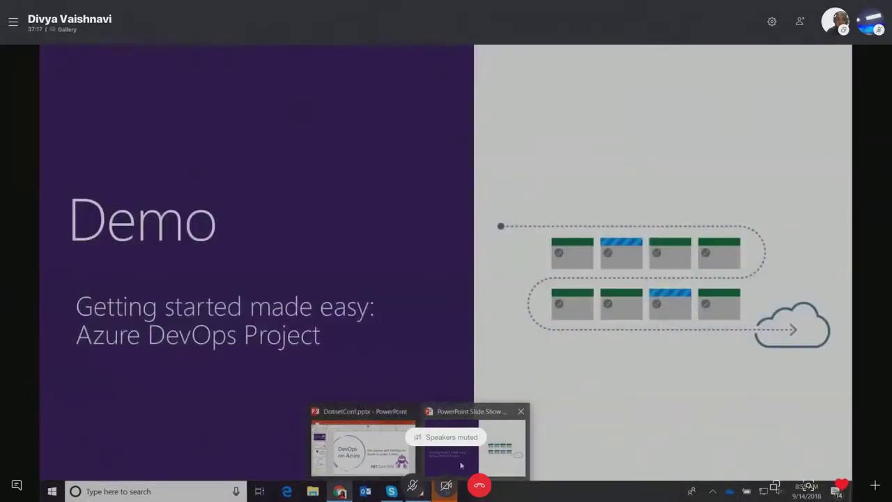
click(474, 446)
key(Right)
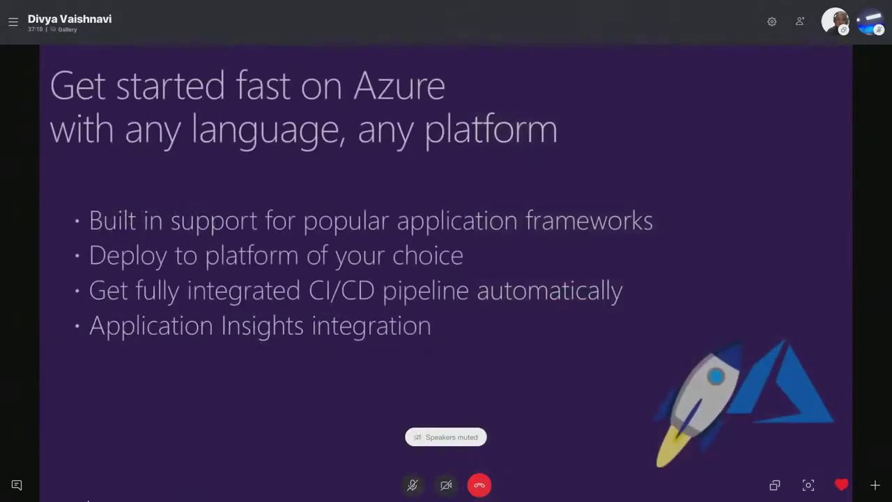
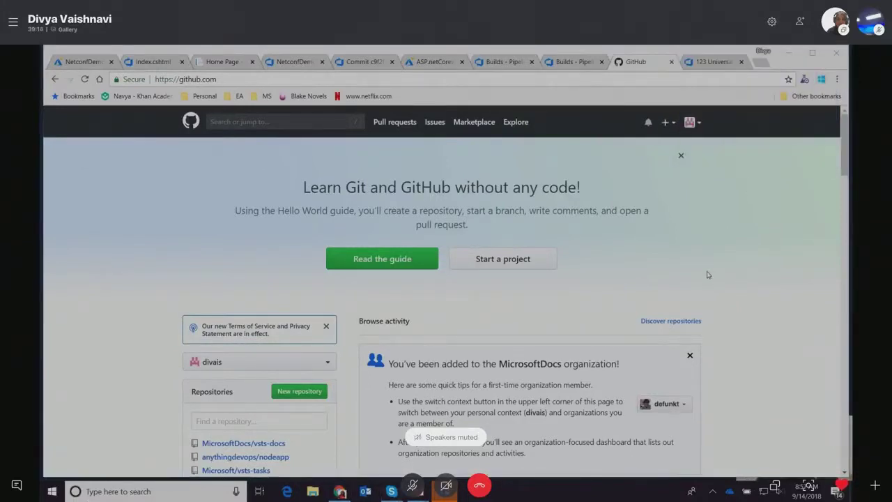
Step: Open the Azure Pipelines listing from the GitHub Marketplace's Continuous integration category
click(471, 125)
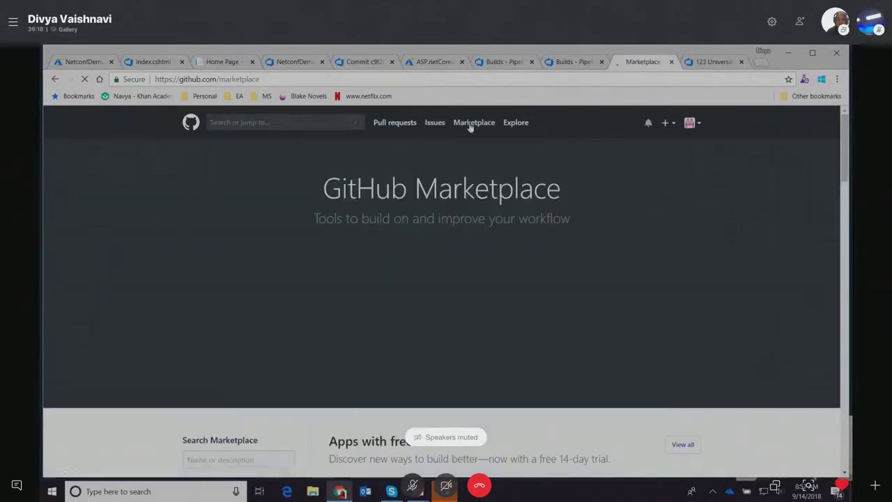
scroll(212, 416, down, 6)
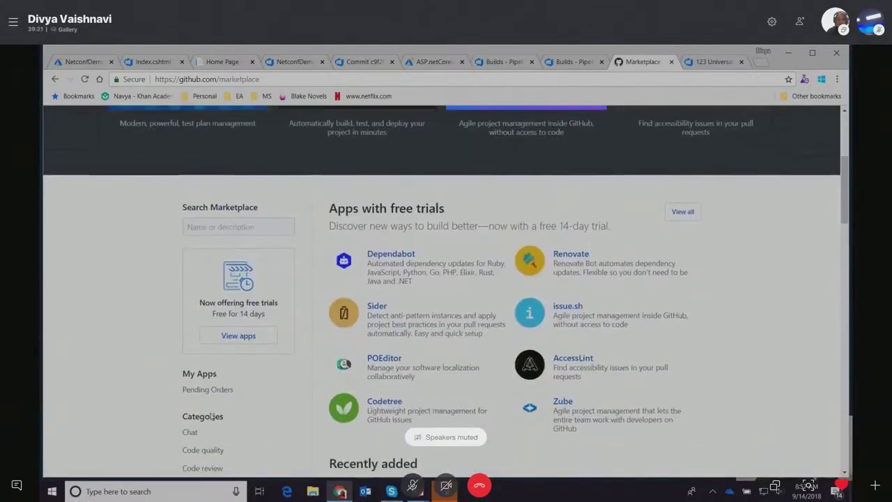
click(248, 271)
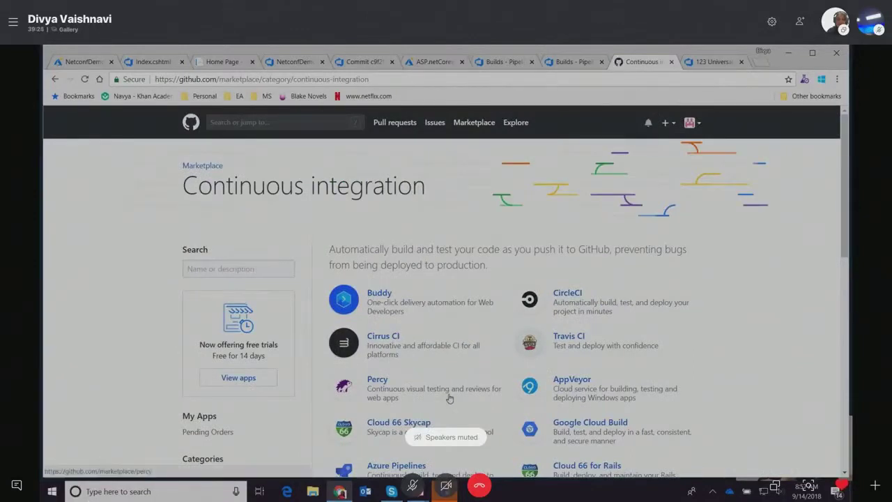
scroll(448, 397, down, 3)
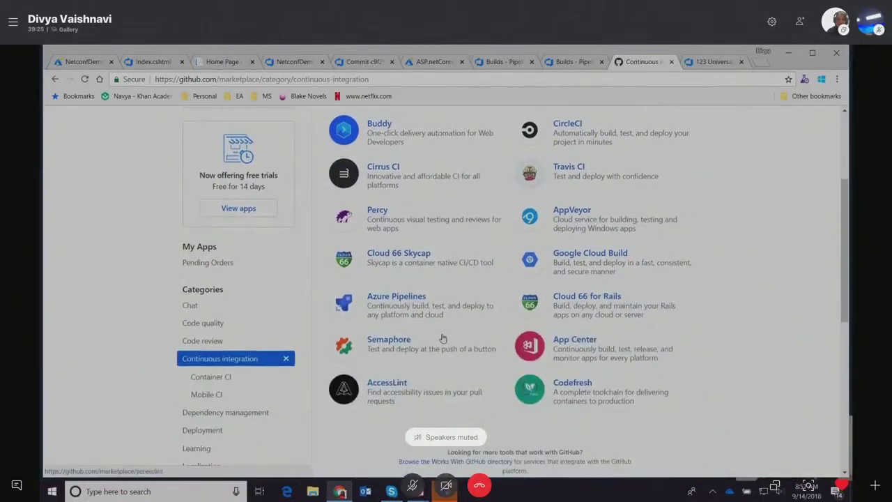
click(395, 298)
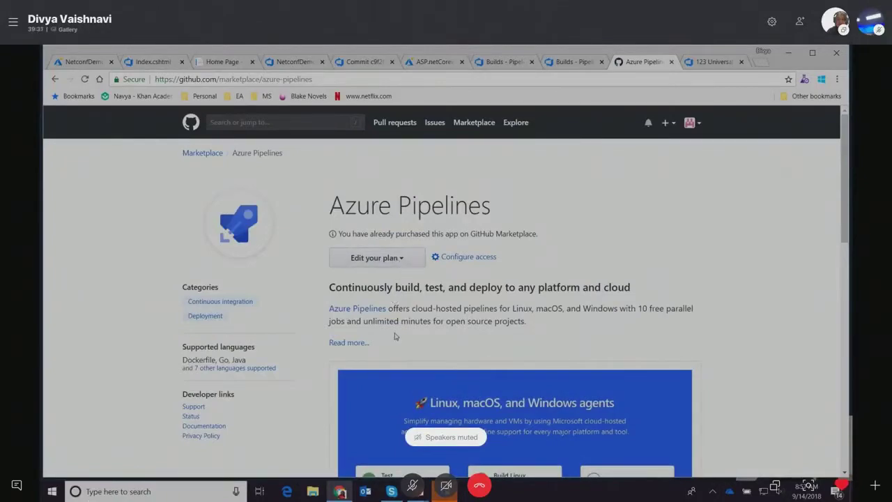
scroll(395, 316, down, 2)
scroll(395, 316, down, 5)
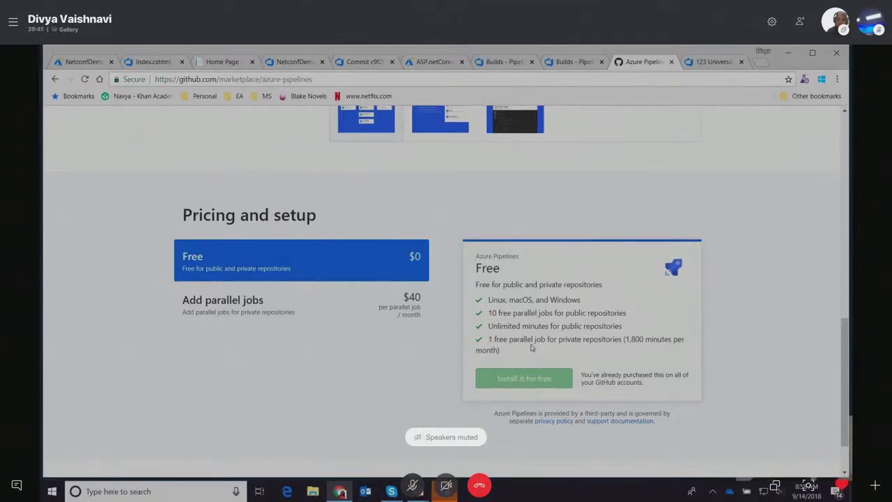
click(350, 298)
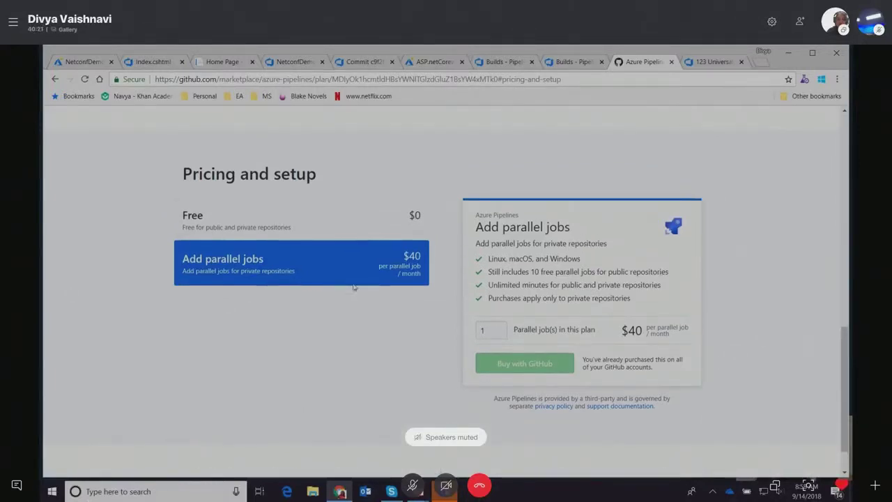
click(323, 217)
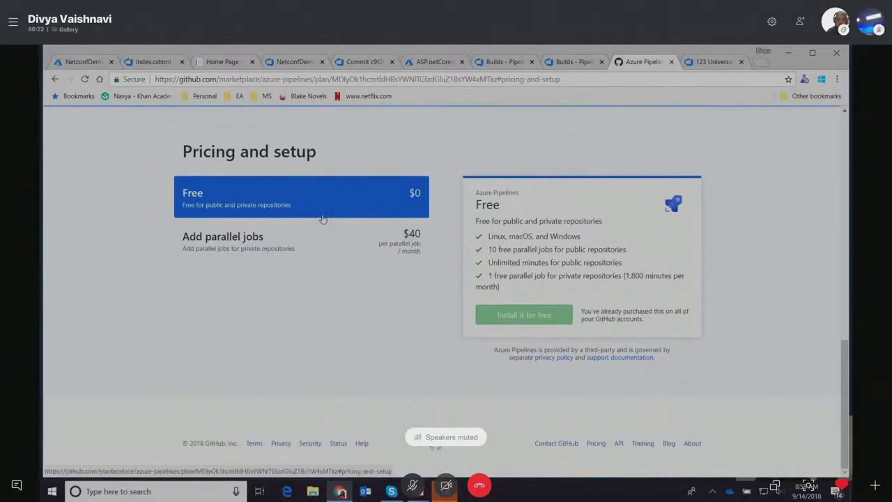
scroll(322, 218, up, 10)
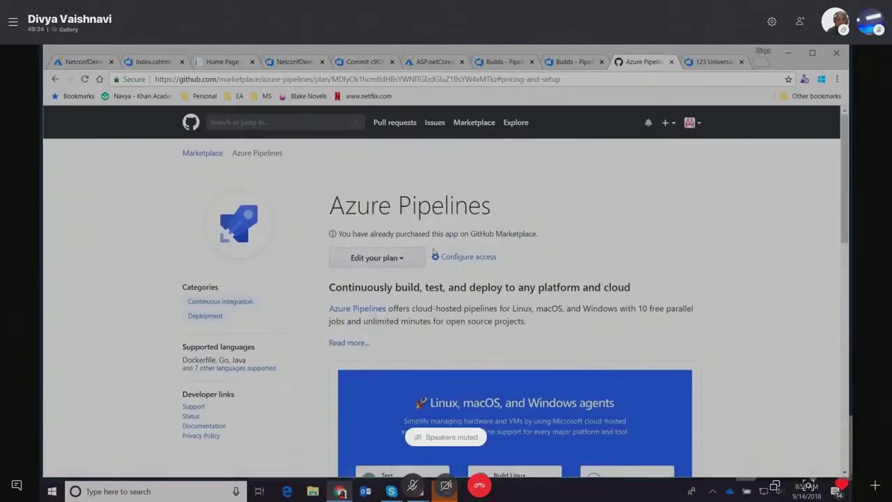
click(410, 263)
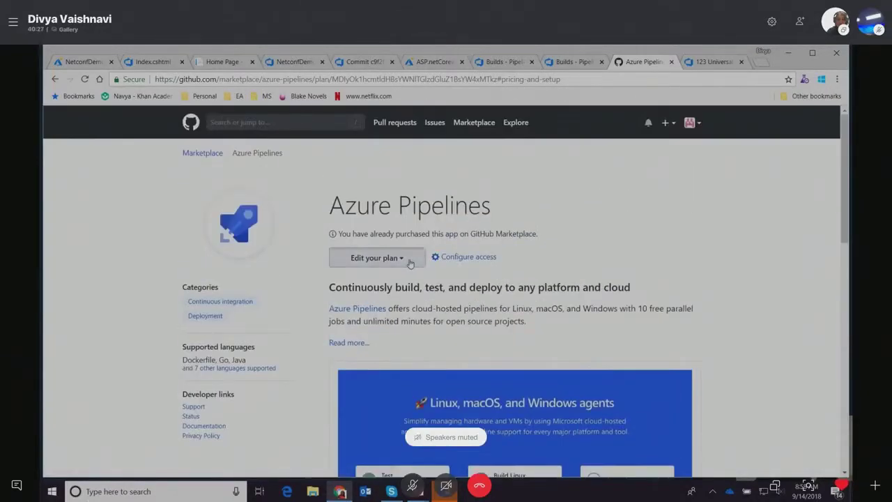
click(395, 297)
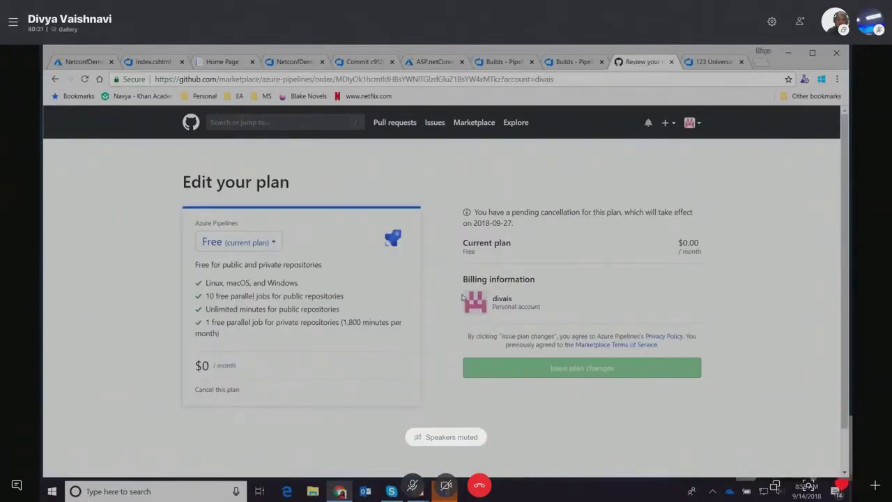
click(55, 79)
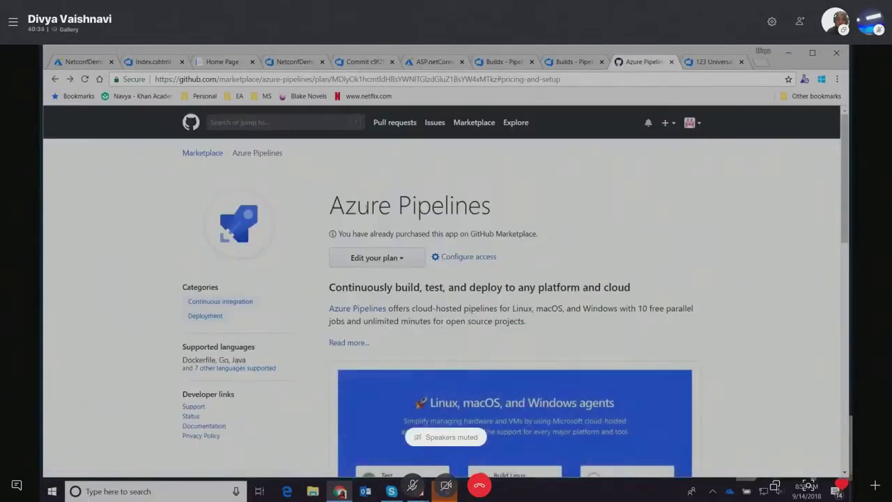
click(479, 260)
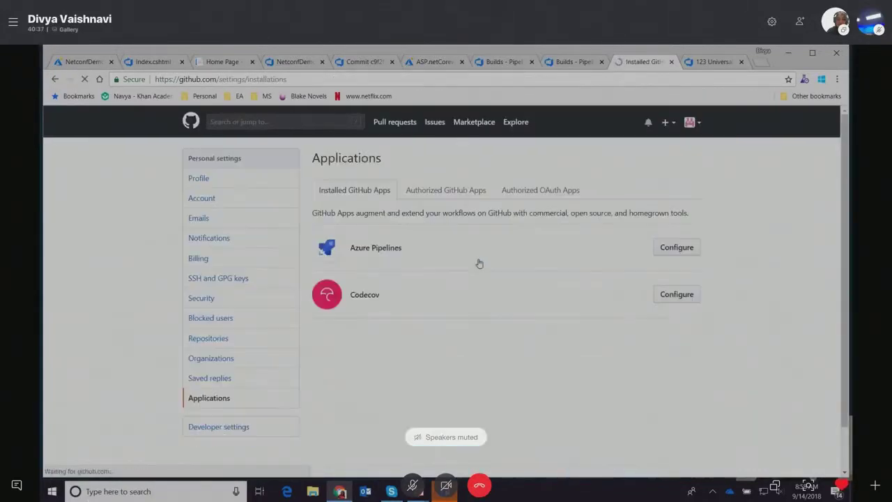
Step: Confirm the account password and restrict Azure Pipelines to the single repository divais/dotnet-core
click(680, 248)
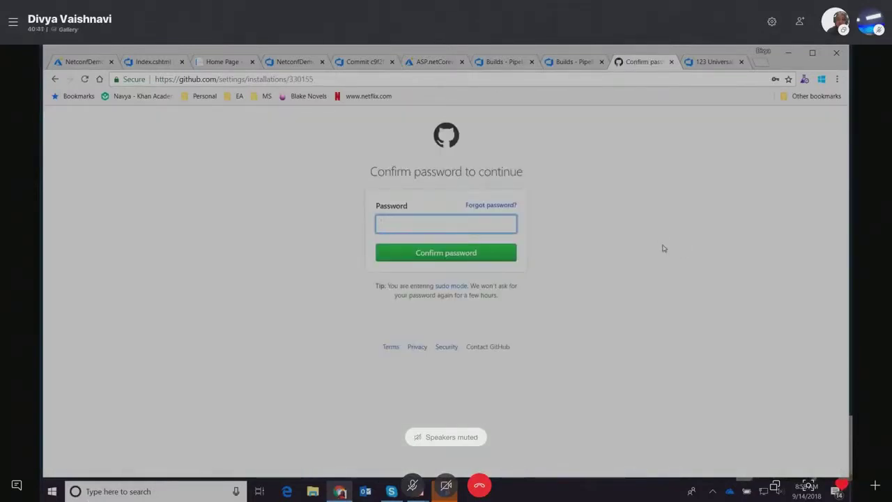
text(••••••••)
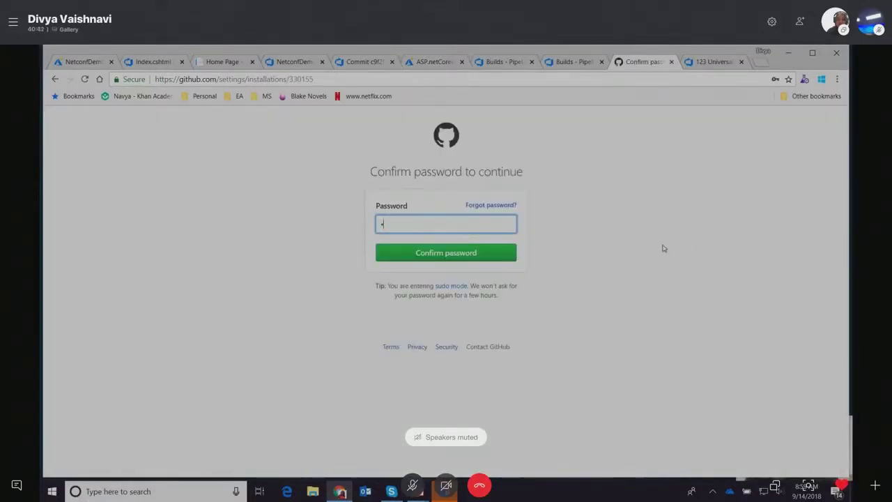
text(•••••••)
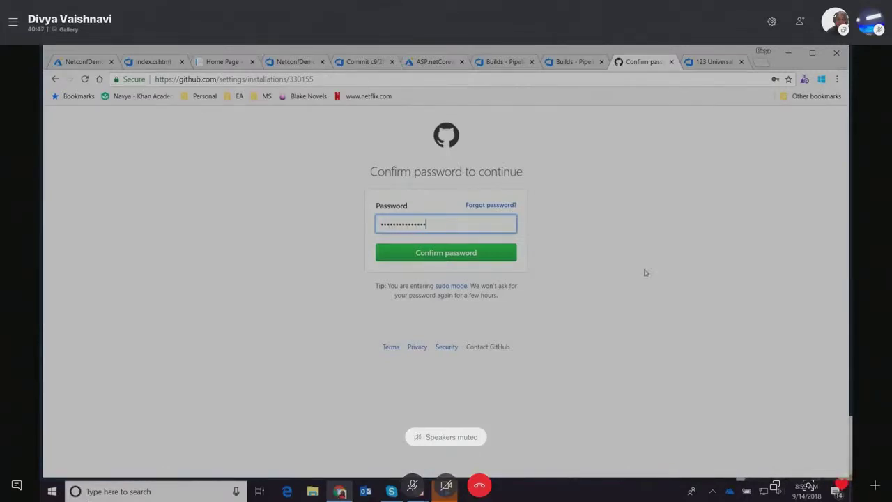
click(483, 253)
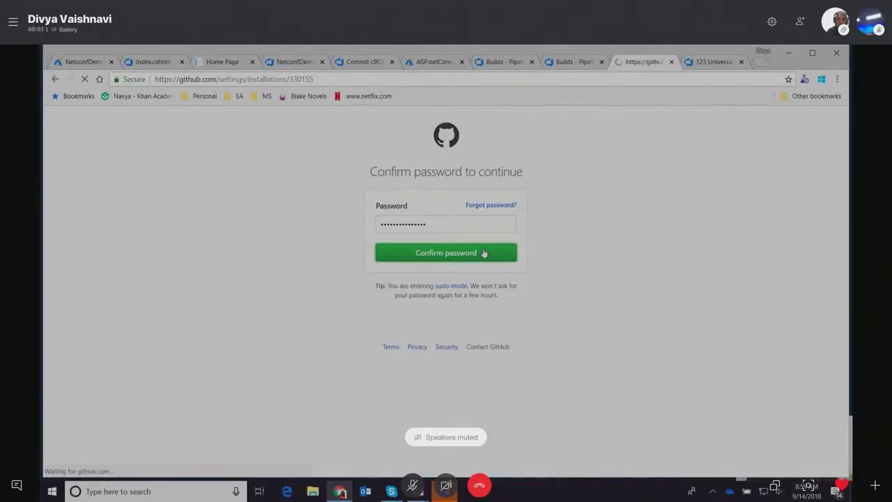
scroll(483, 253, down, 6)
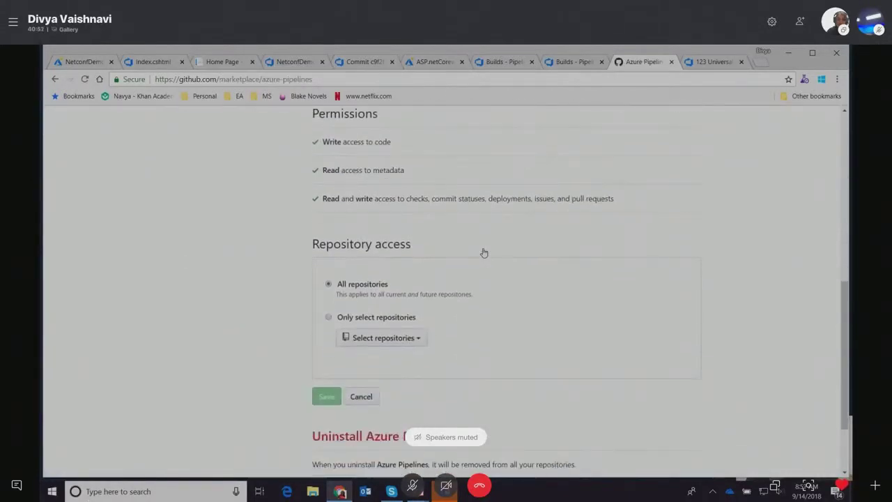
click(328, 317)
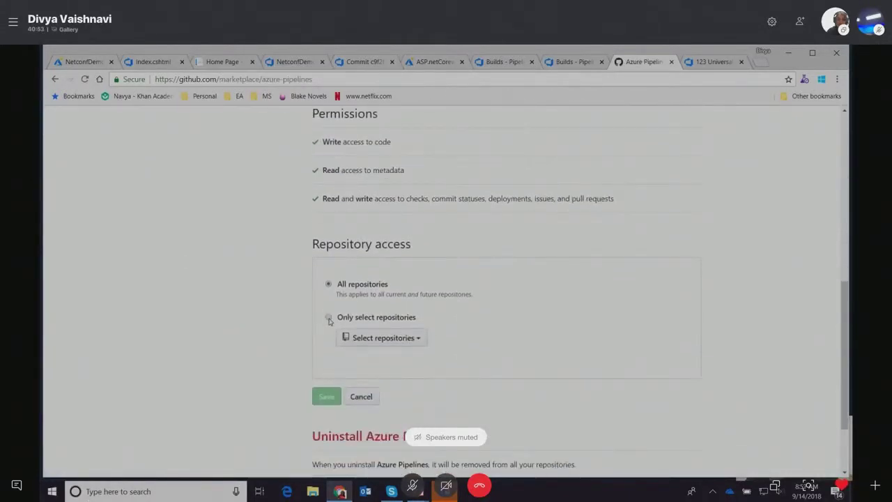
click(381, 344)
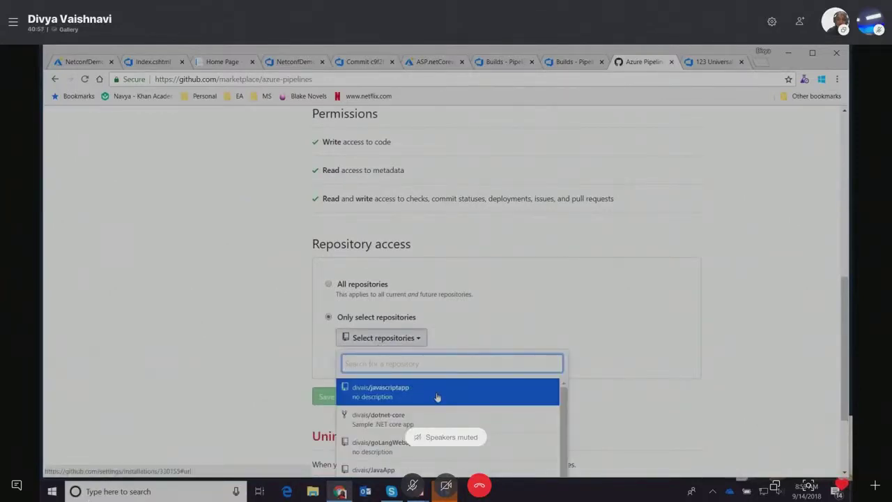
click(434, 416)
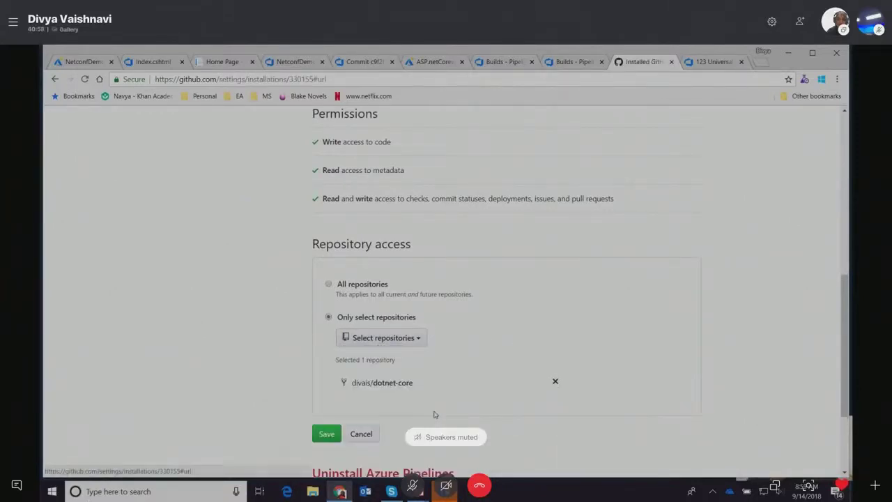
Step: Save the repository access and create the new Azure DevOps project netdemoCore
click(328, 435)
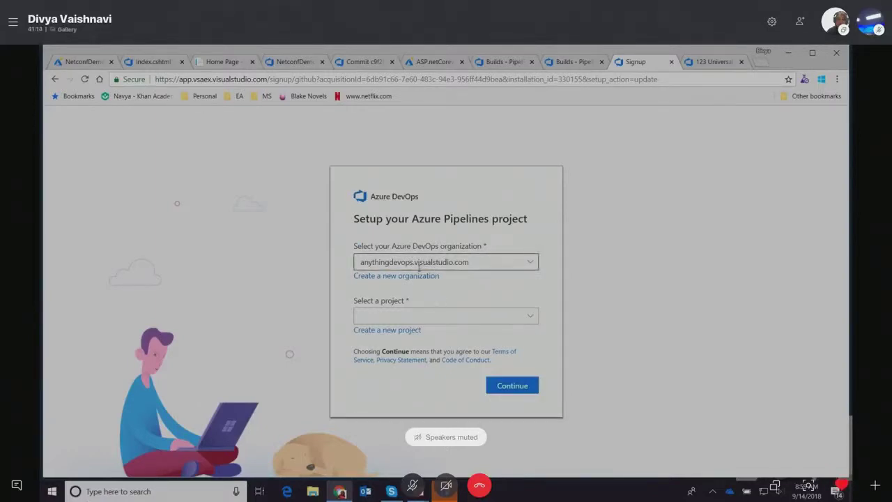
click(409, 314)
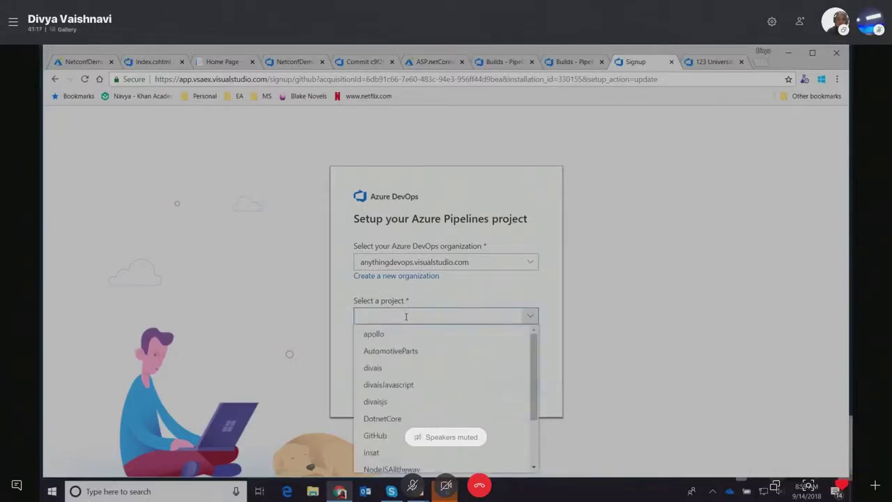
click(441, 292)
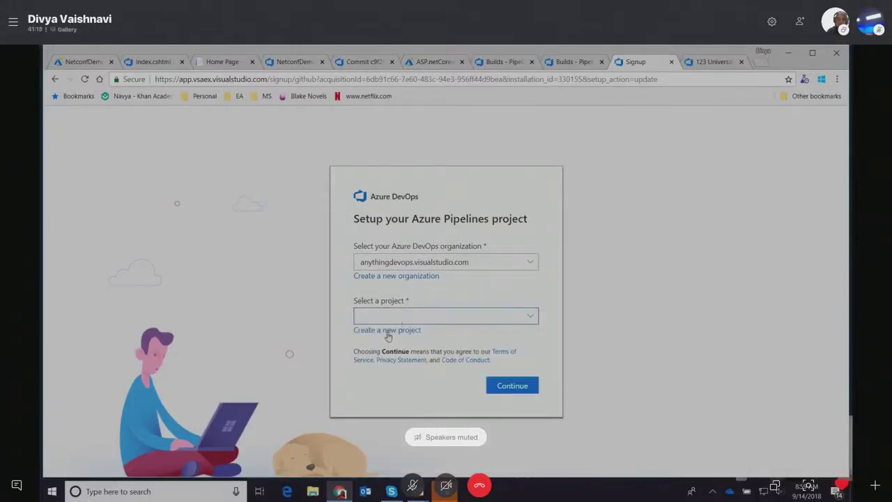
click(383, 331)
double_click(377, 315)
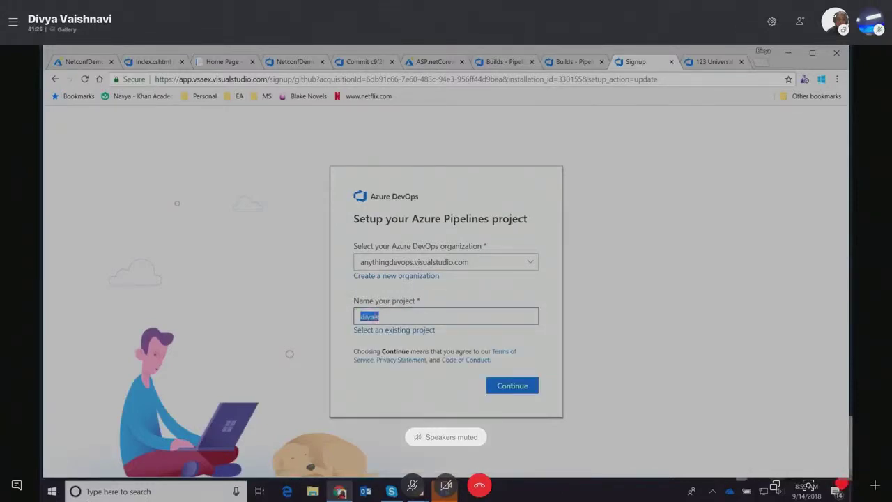
text(netdemoCore)
click(511, 387)
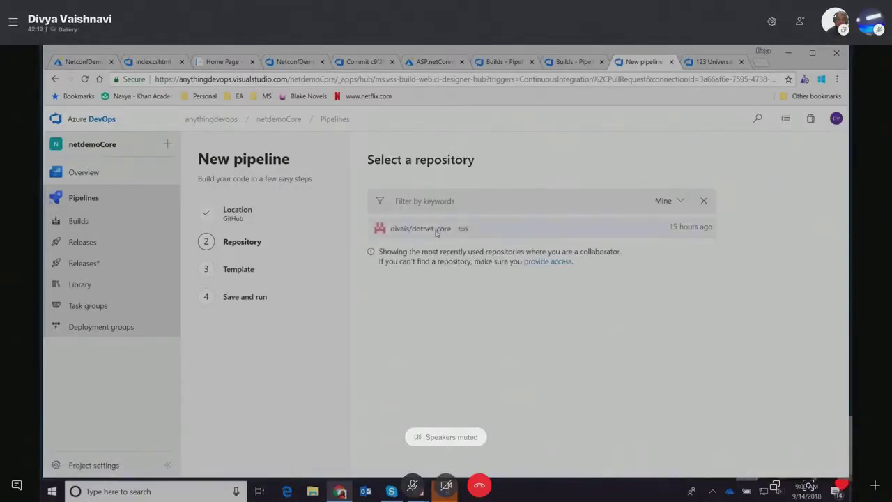
Step: Choose the dotnet-core repository and generate azure-pipelines.yml from the .NET Desktop template
click(421, 228)
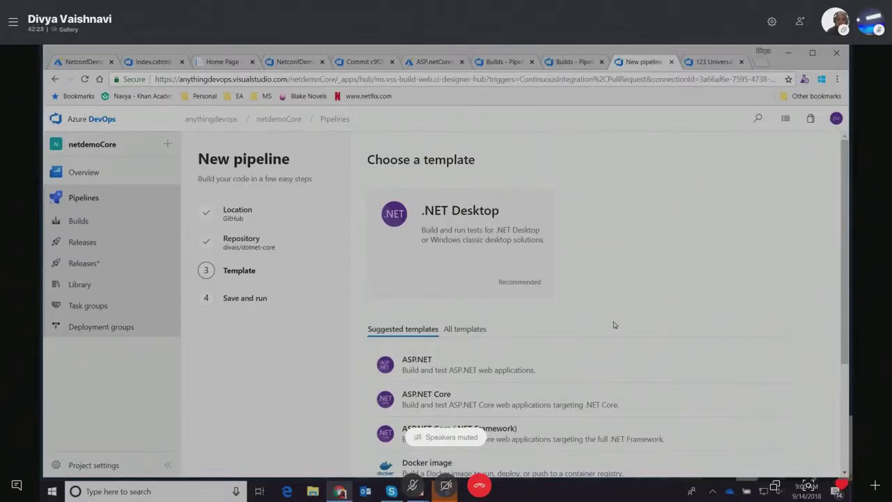
scroll(614, 325, down, 2)
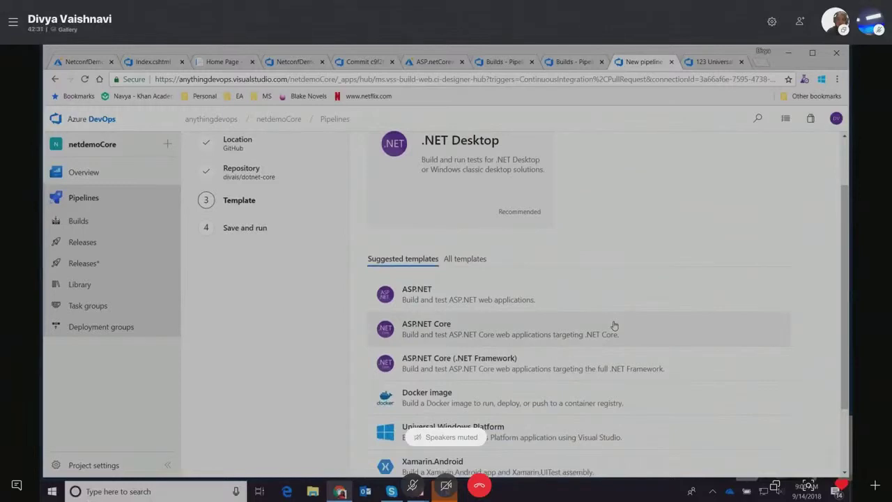
scroll(613, 325, up, 1)
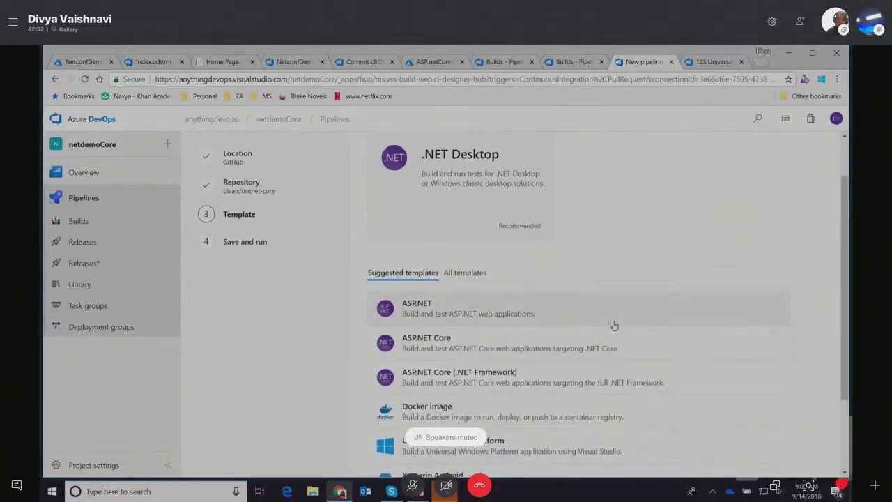
scroll(614, 324, up, 2)
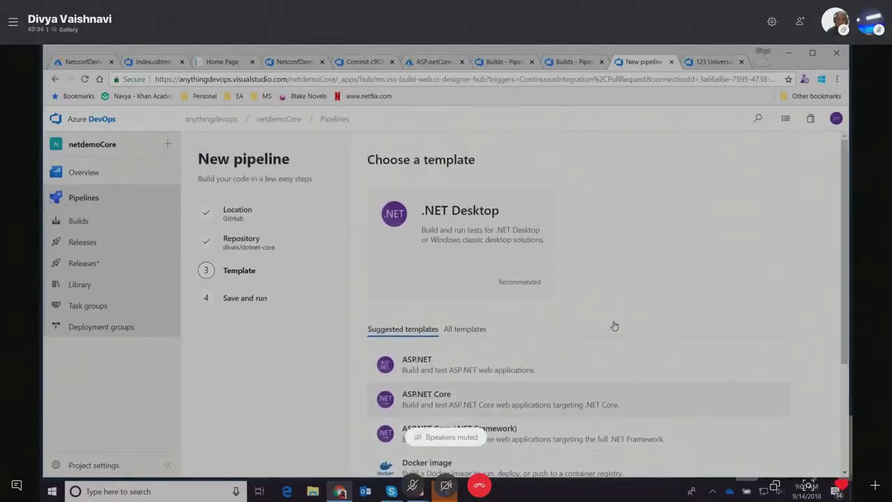
click(509, 251)
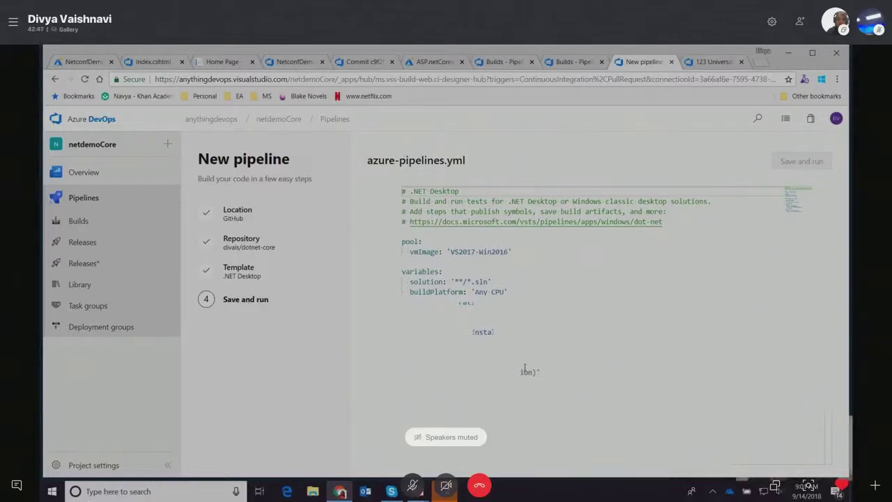
Step: Commit azure-pipelines.yml to new branch azure-pipelines_demo with a pull request and run it
scroll(526, 369, down, 8)
scroll(528, 368, up, 4)
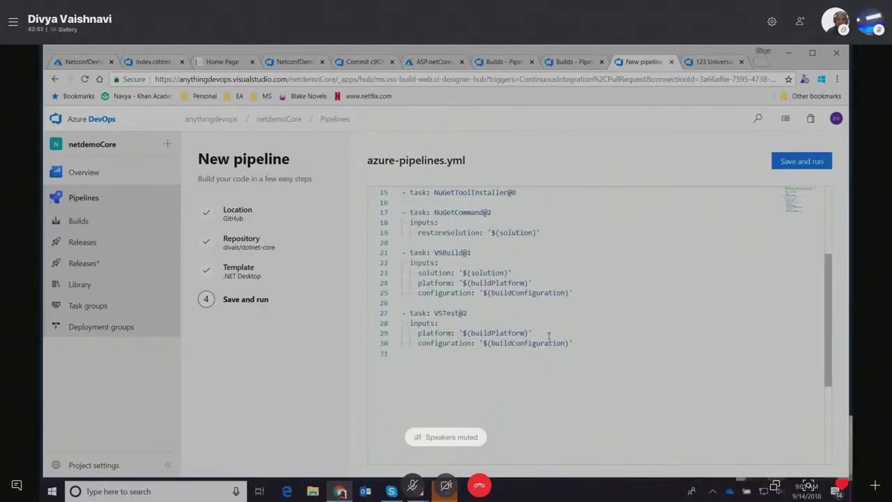
scroll(541, 261, up, 4)
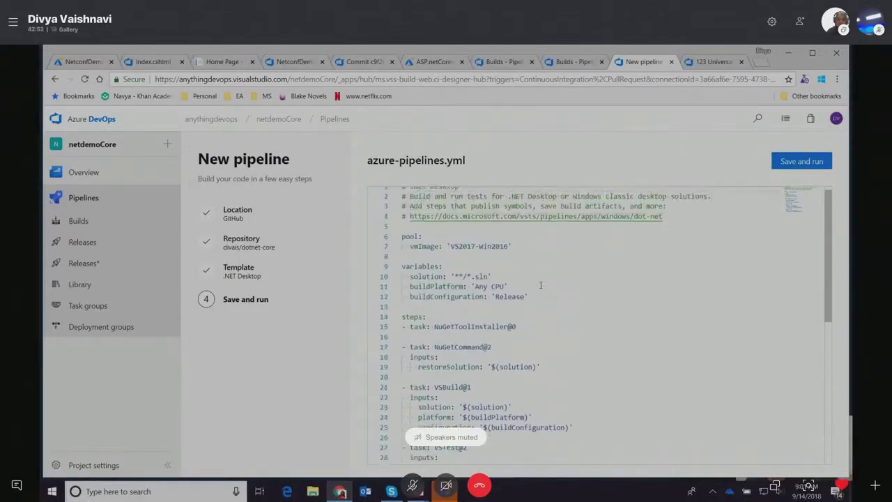
scroll(540, 284, down, 3)
scroll(538, 285, up, 3)
scroll(538, 285, down, 7)
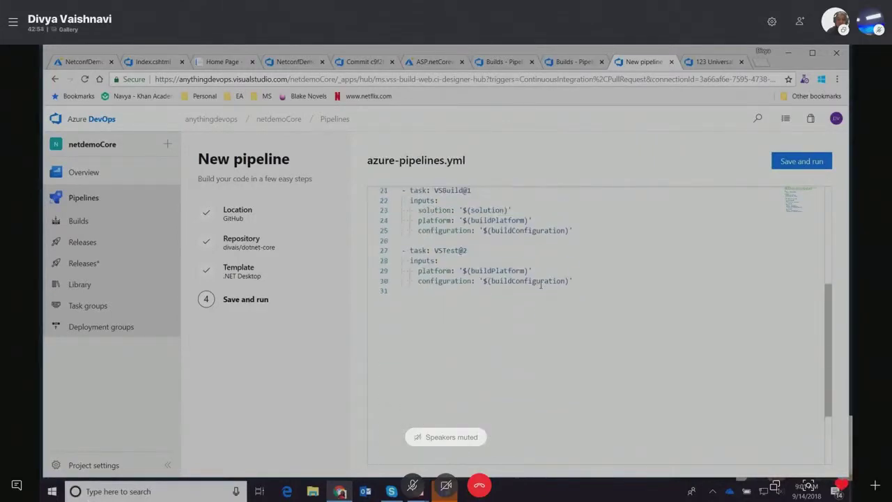
scroll(538, 285, up, 3)
click(796, 160)
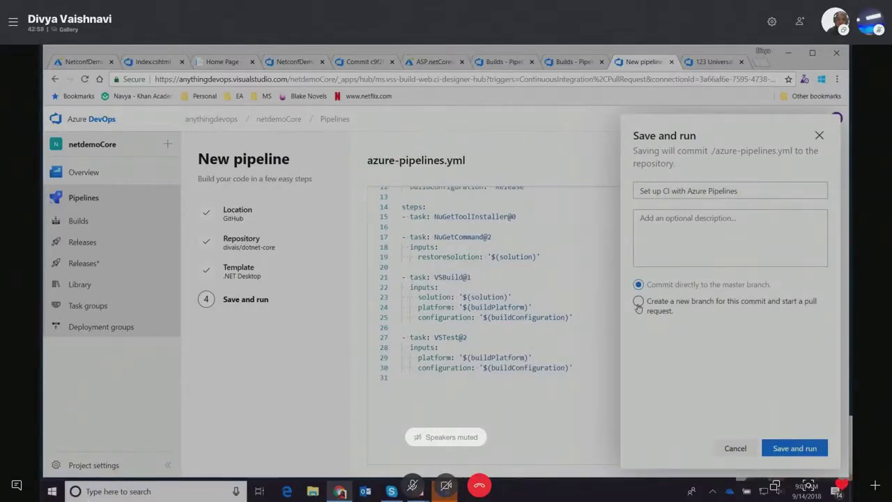
click(638, 301)
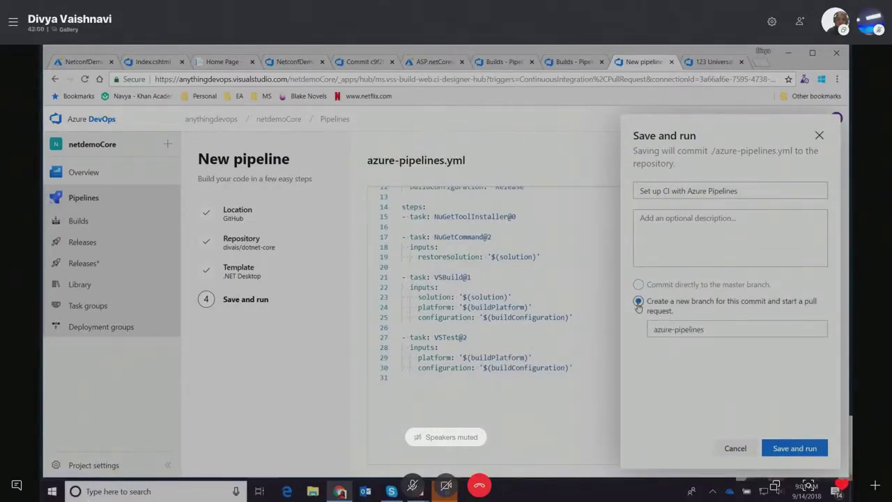
click(720, 329)
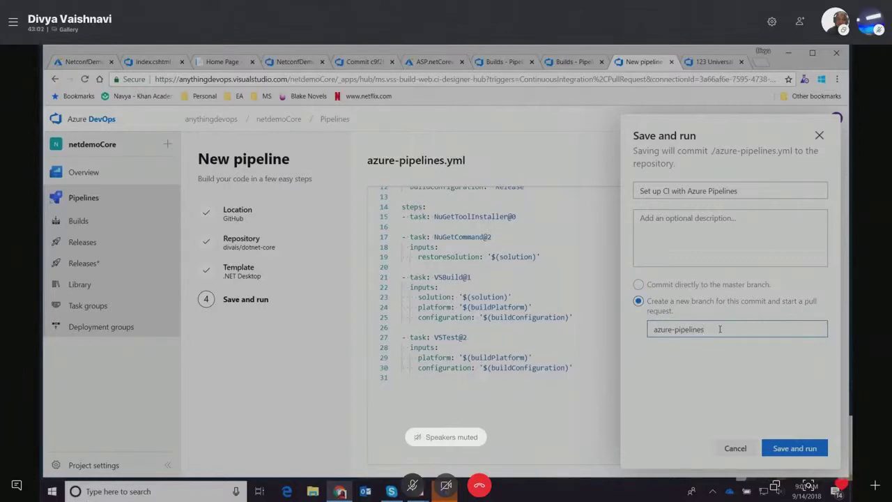
text(_demo)
click(812, 451)
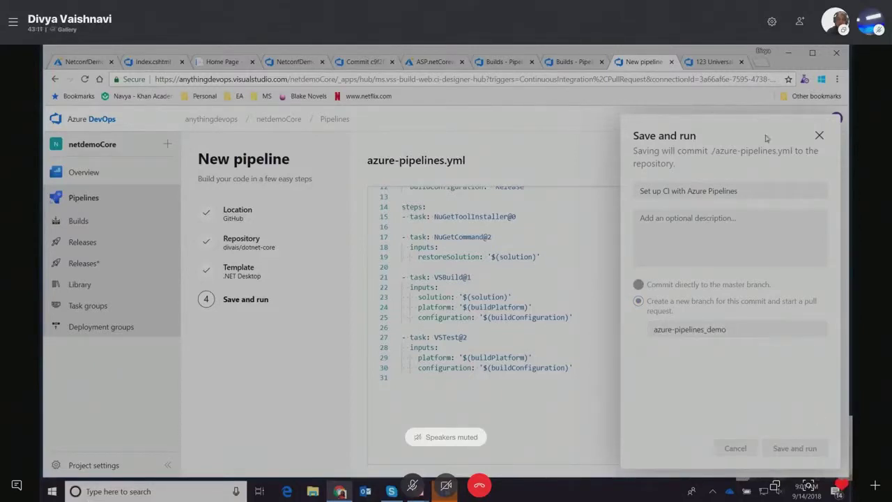
click(762, 62)
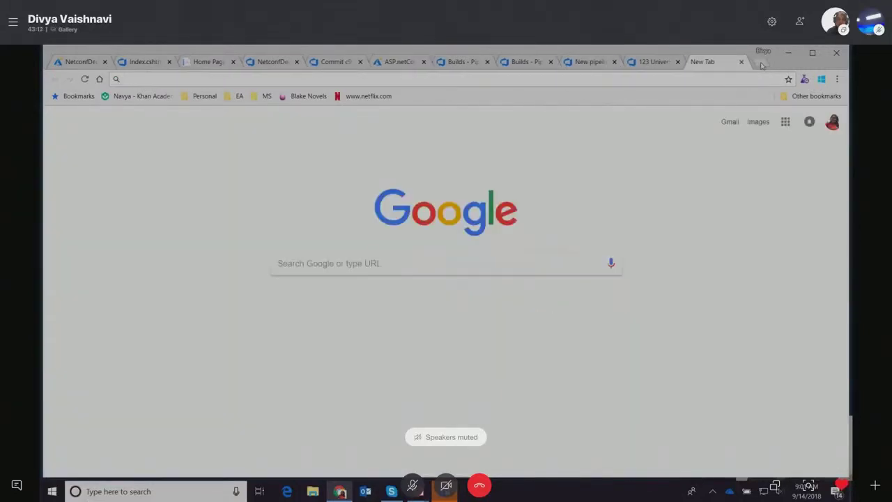
Step: Go to github.com and open the divais/dotnet-core repository's pull requests list
text(github.com)
key(Return)
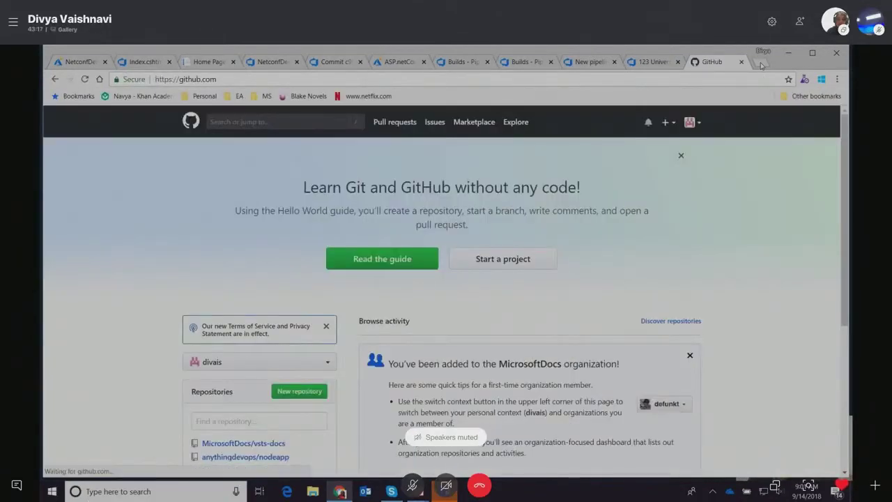
scroll(211, 276, down, 2)
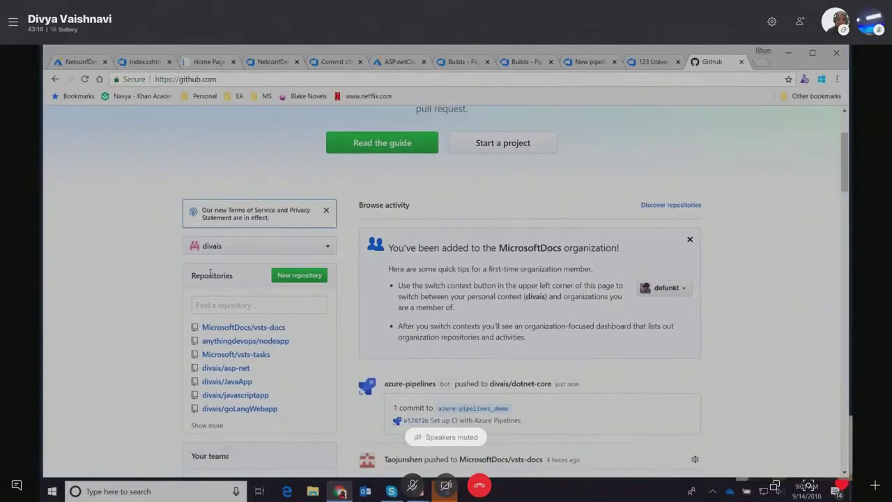
click(215, 426)
scroll(290, 420, down, 2)
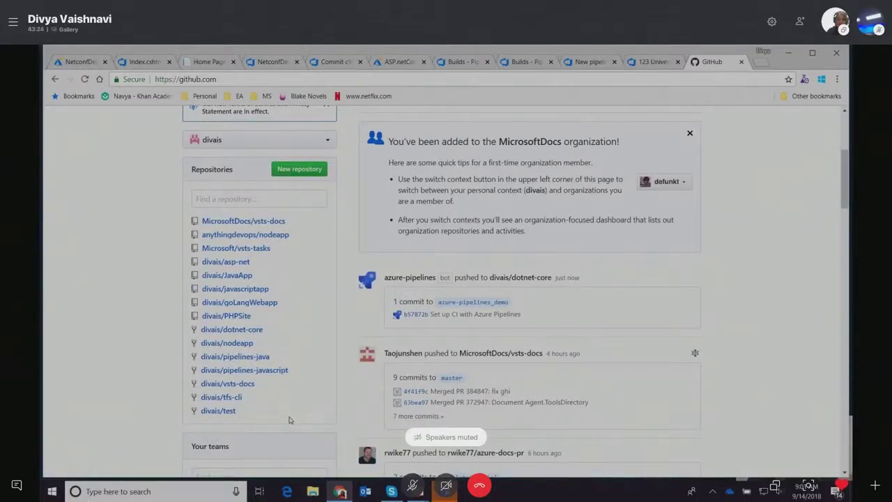
click(257, 334)
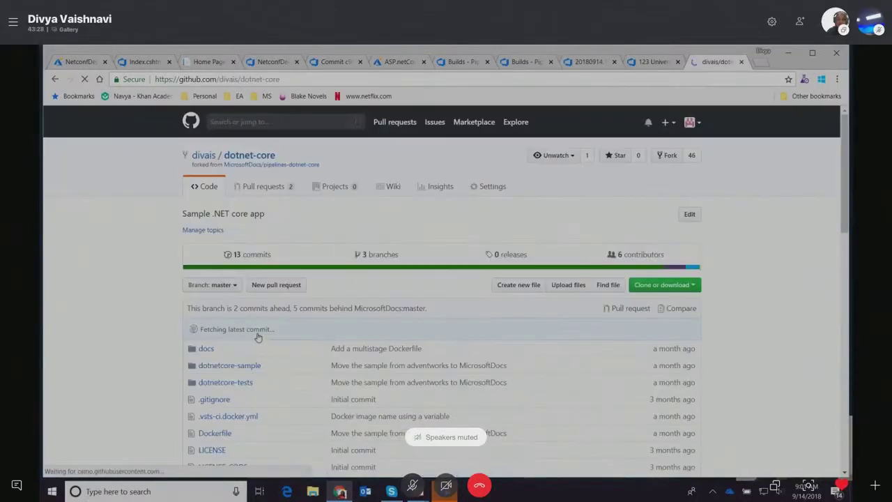
click(265, 189)
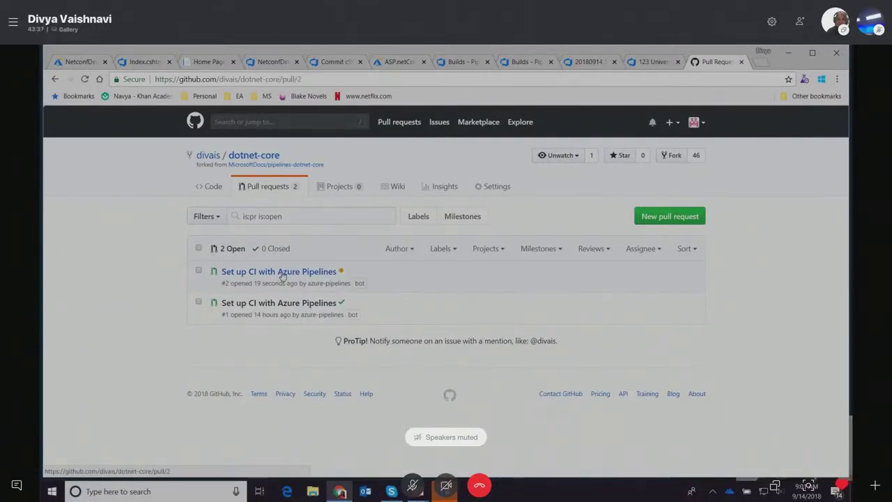
Step: Open PR 'Set up CI with Azure Pipelines', review the added azure-pipelines.yml, then its commit
click(282, 276)
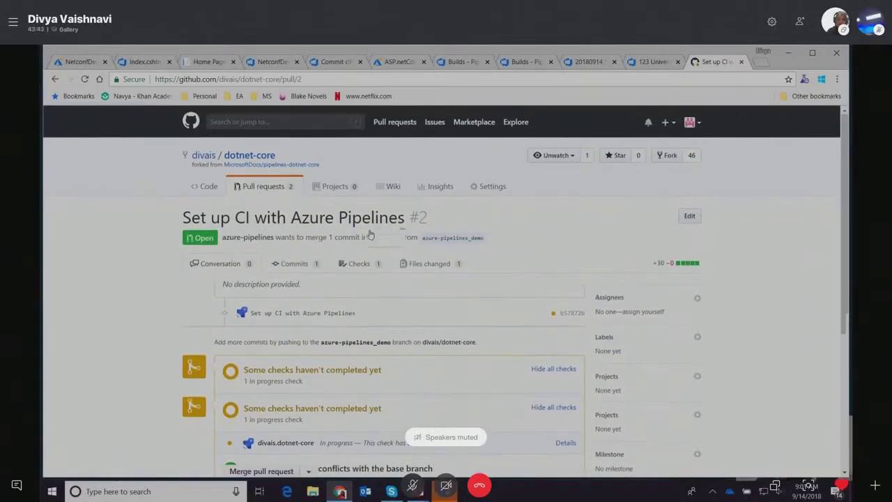
click(429, 229)
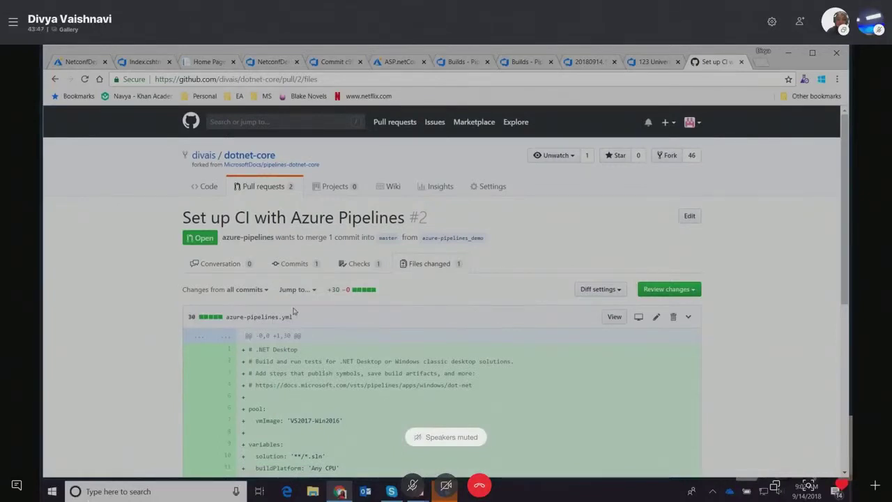
scroll(328, 405, down, 5)
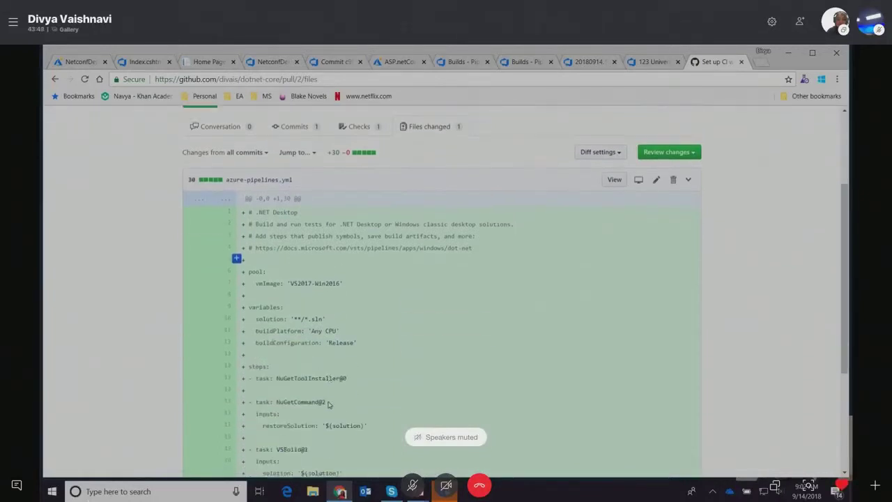
scroll(329, 405, up, 10)
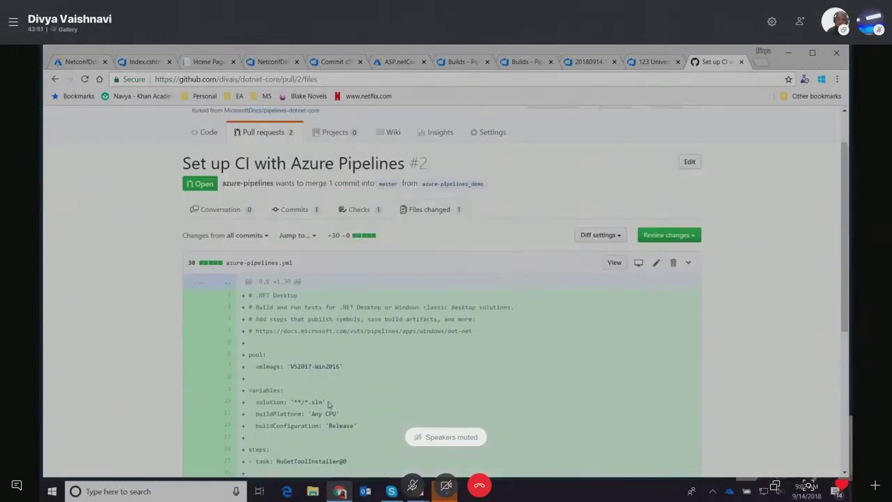
click(299, 269)
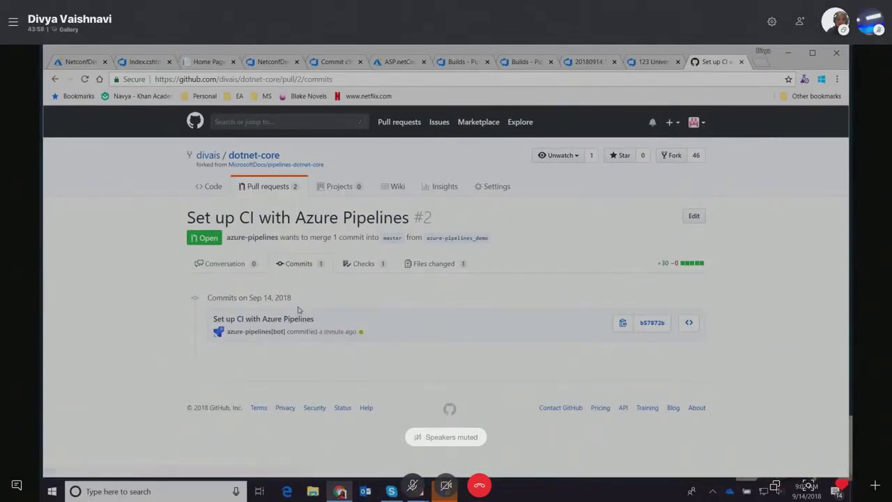
Step: Show PR #2's Checks tab with the divais.dotnet-core Azure Pipelines check in progress
click(361, 266)
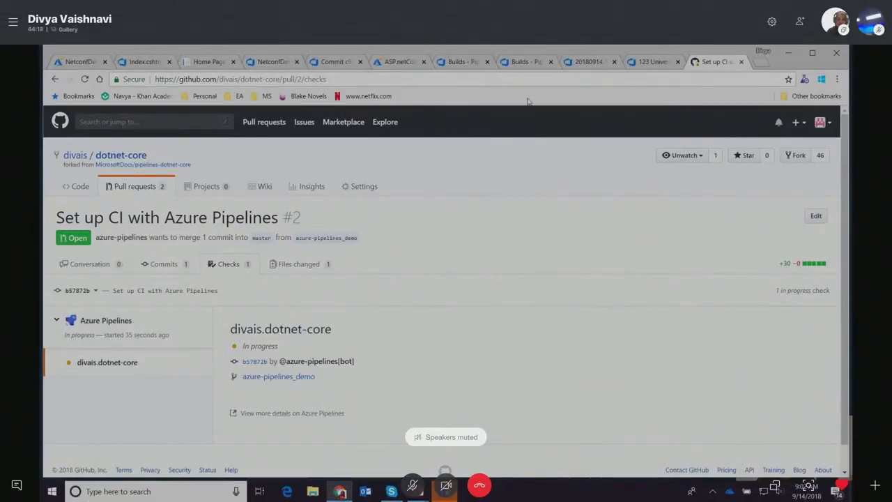
Step: Return to the build log and edit the divais.dotnet-core pipeline (Hosted VS2017, ./azure-pipelines.yml)
click(585, 62)
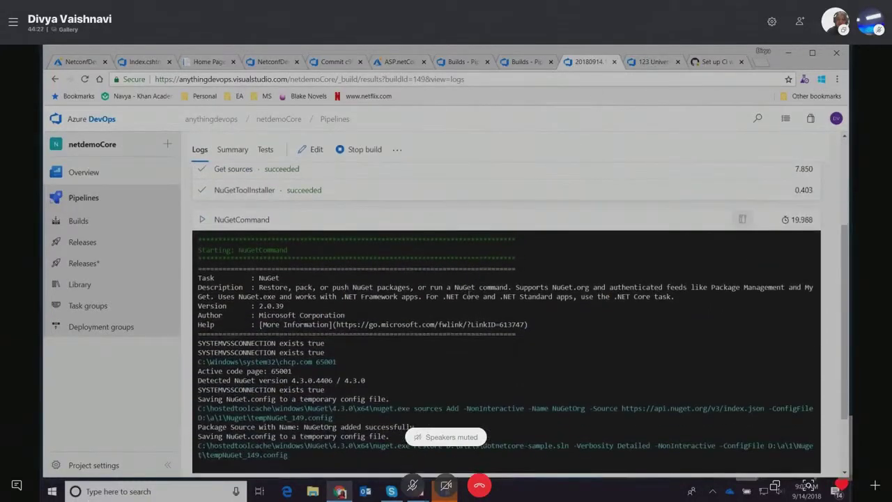
scroll(468, 294, up, 5)
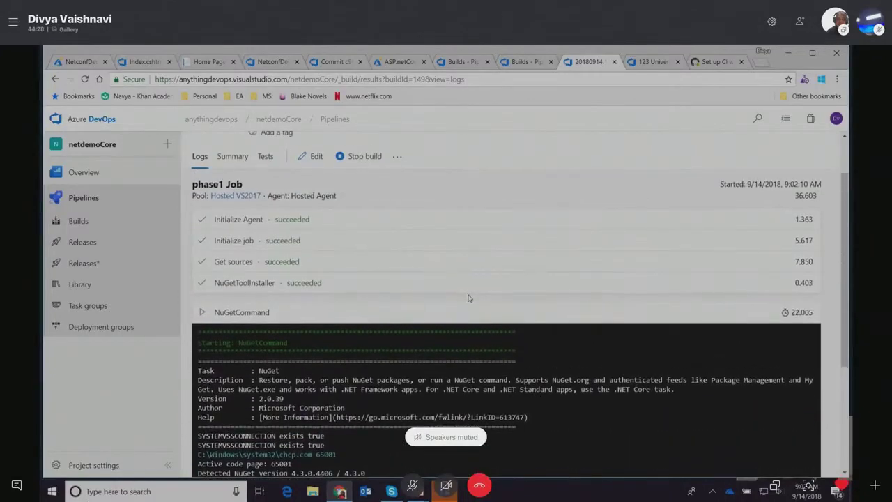
scroll(468, 299, up, 1)
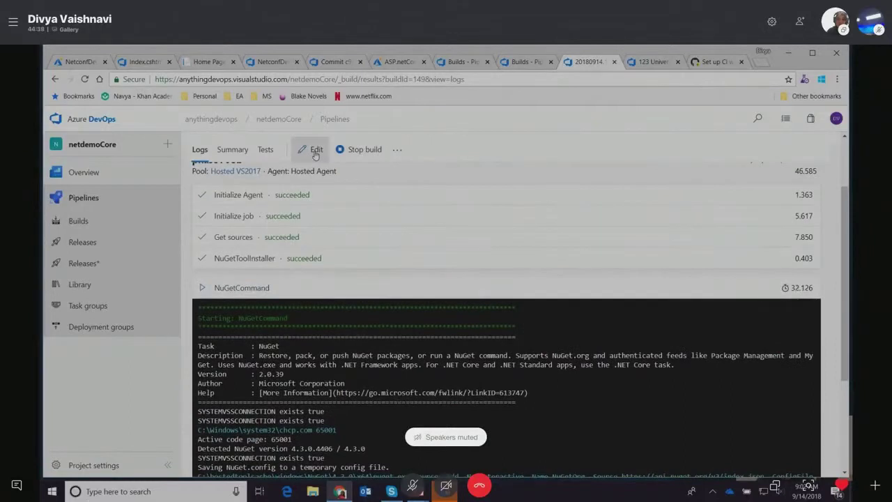
click(312, 152)
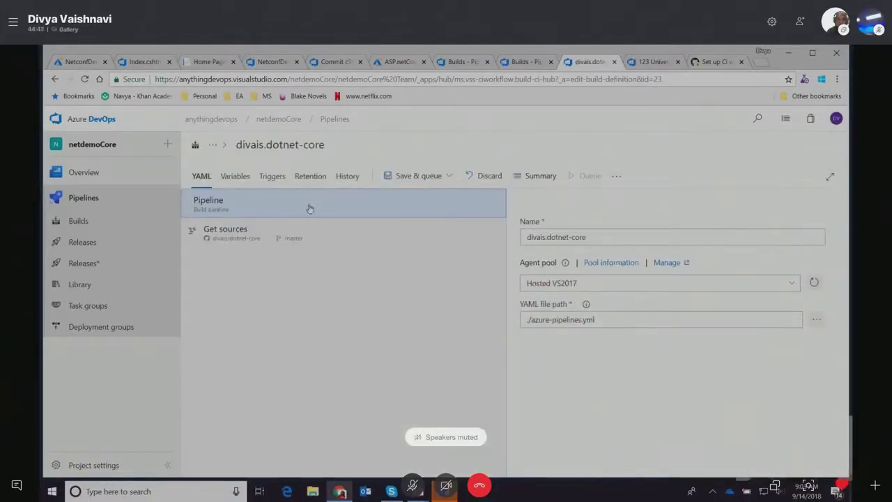
Step: View the pipeline's repository settings, leave the unsaved editor, and return to the slide show
click(294, 235)
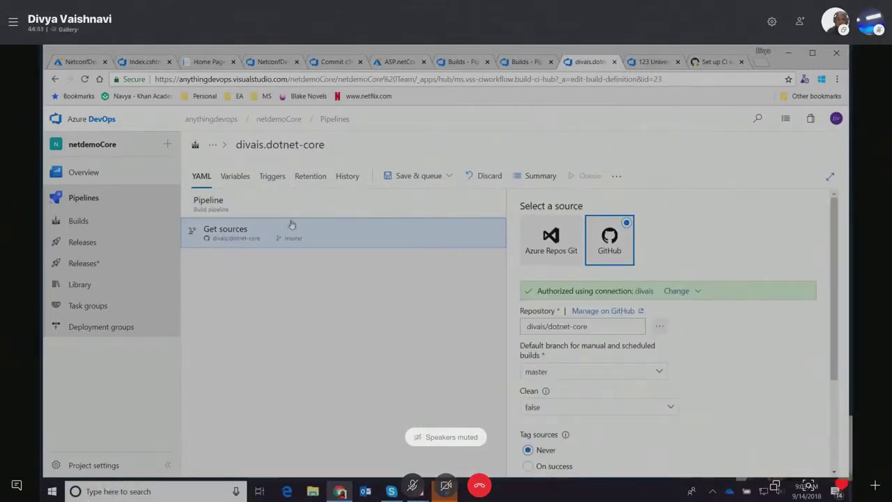
click(53, 80)
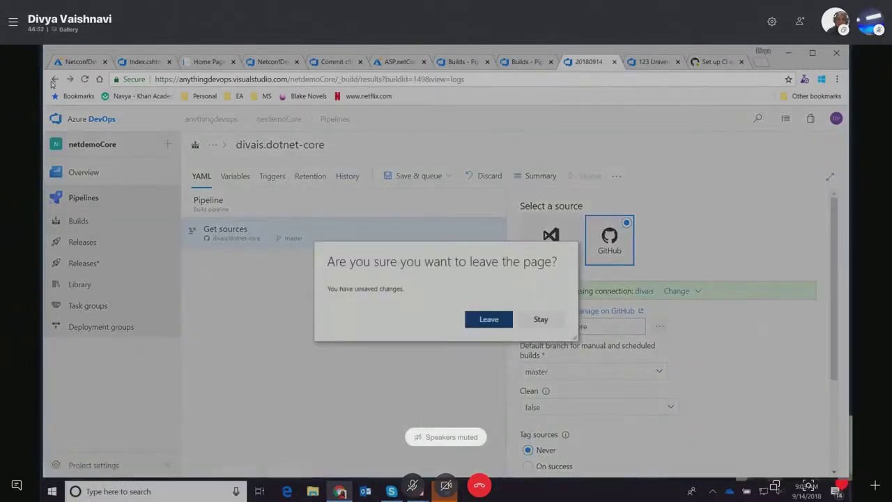
click(489, 320)
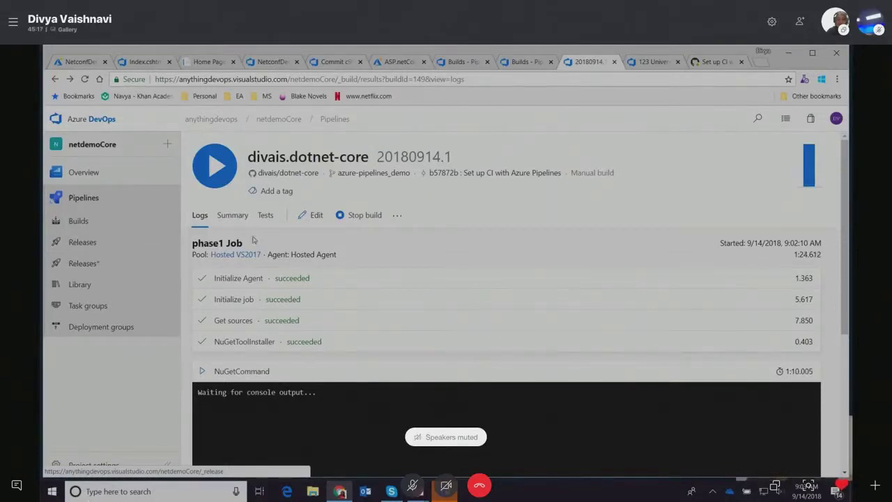
mouse_move(423, 493)
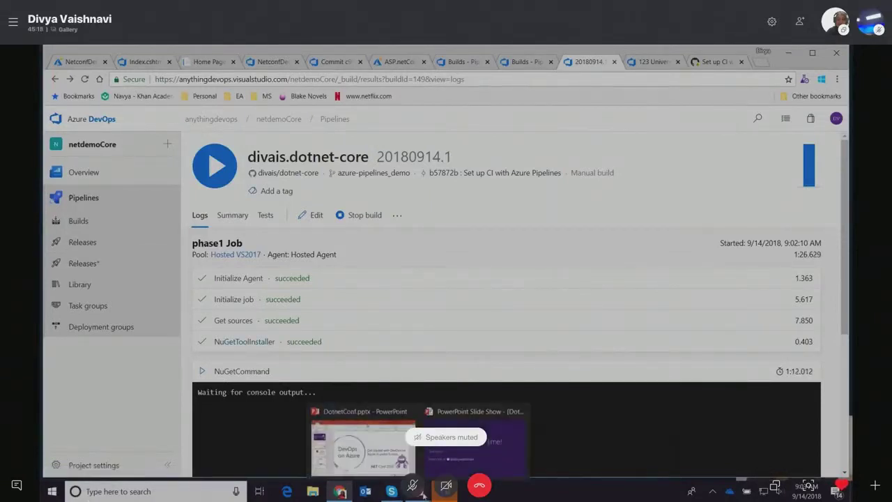
mouse_move(391, 463)
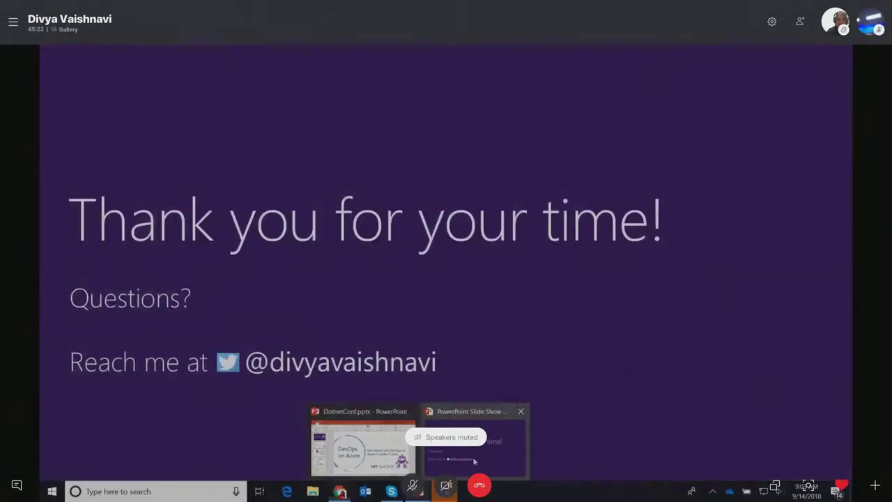
Step: Return to the full-screen slide show and advance to the 'Demo: GitHub support for Azure Pipelines' slide
click(474, 461)
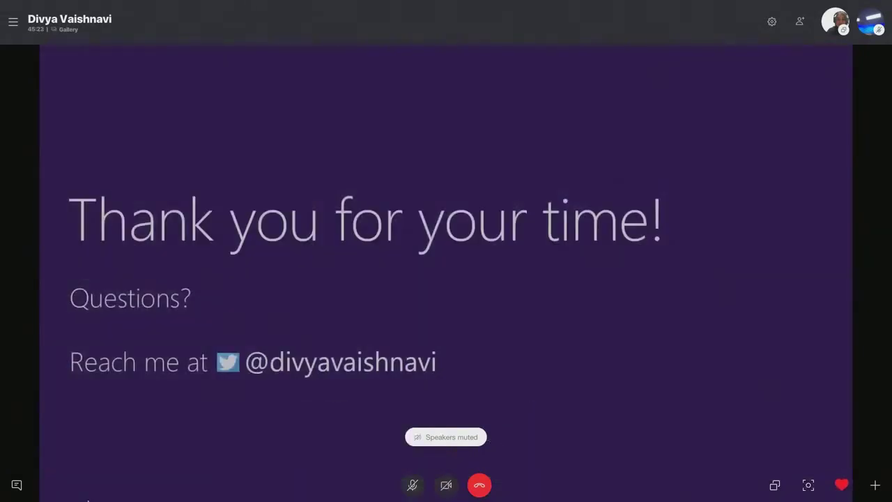
key(Right)
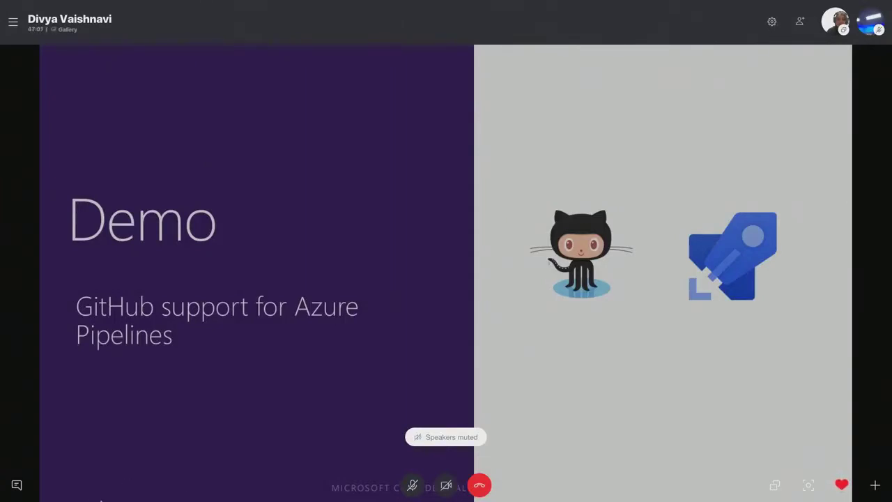
click(412, 485)
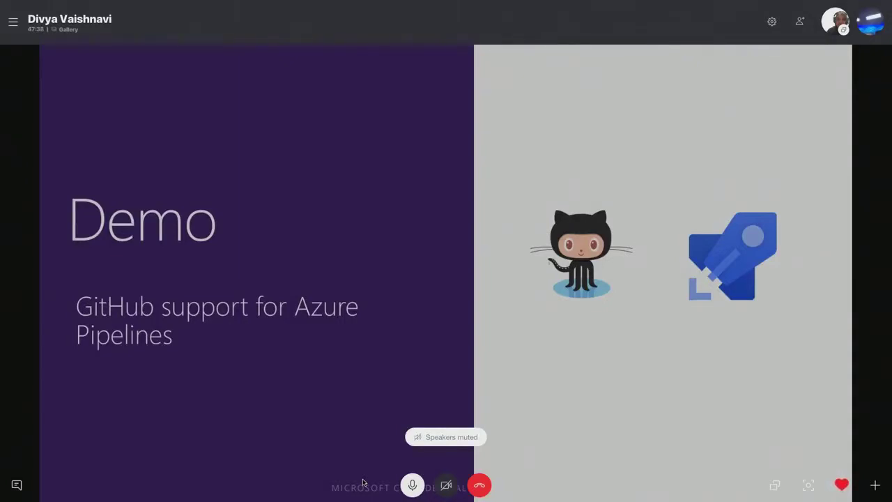
click(408, 488)
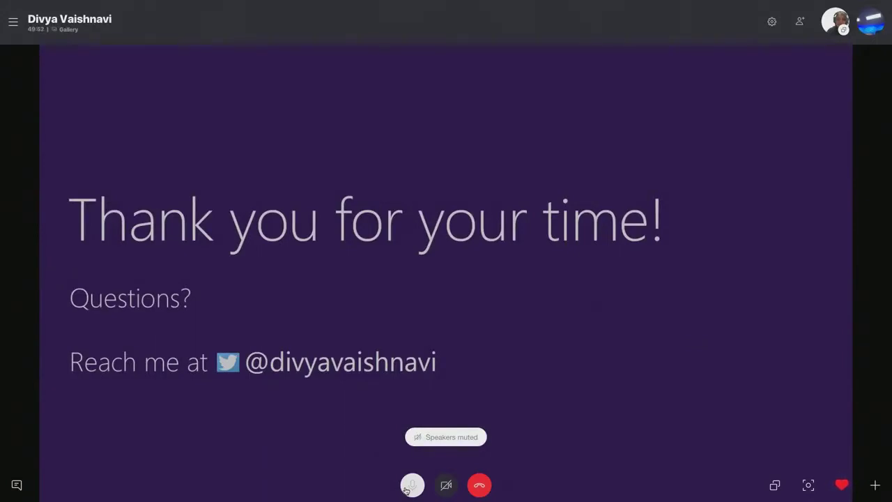
Step: Mute the microphone after showing the Thank-you slide
click(406, 489)
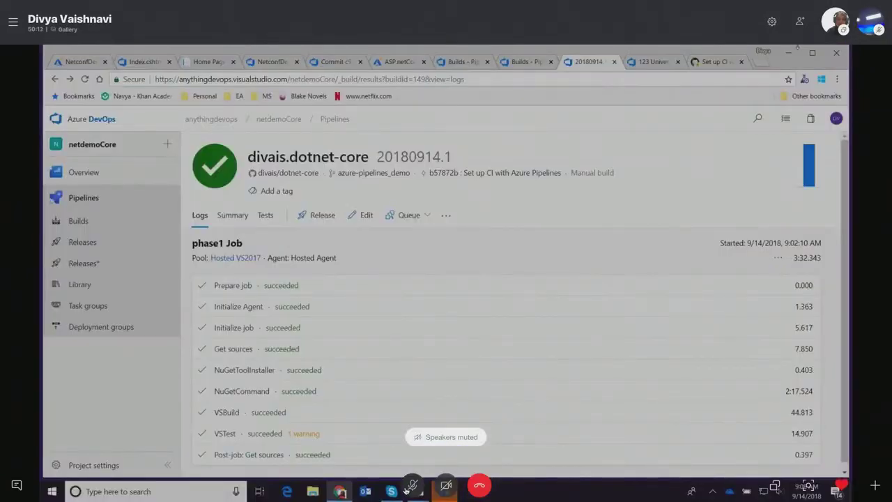
Step: Look up Octopus Deploy Integration among marketplace.visualstudio.com's Azure DevOps extensions, then return to CI builds
click(761, 66)
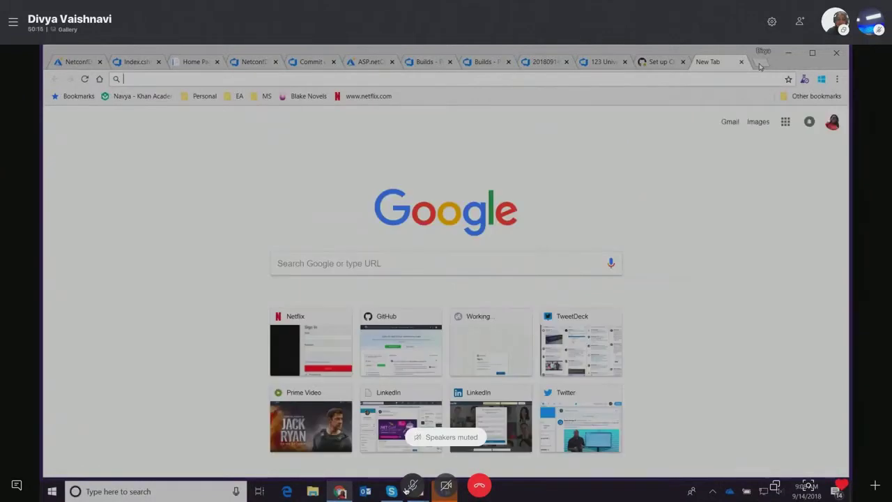
text(ma)
key(Return)
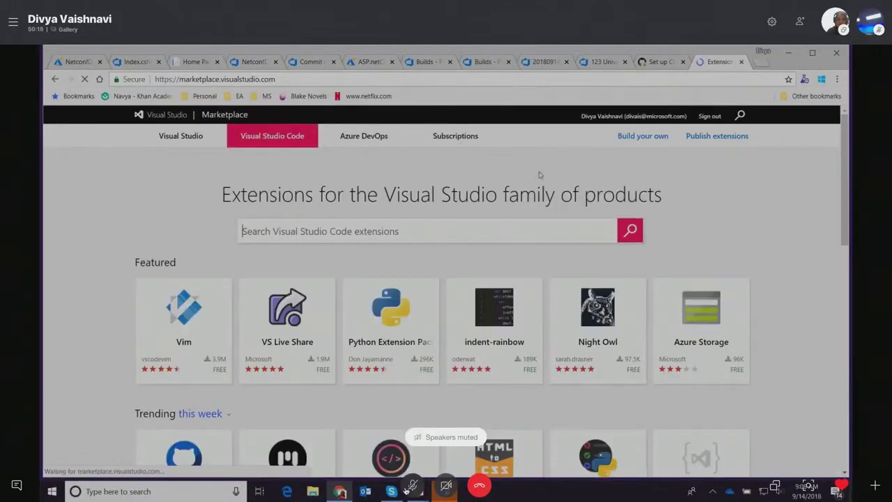
click(374, 135)
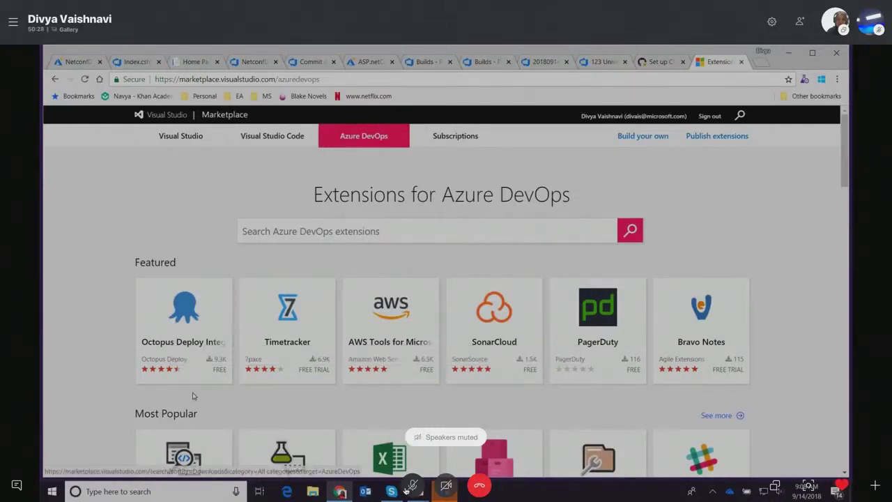
click(195, 345)
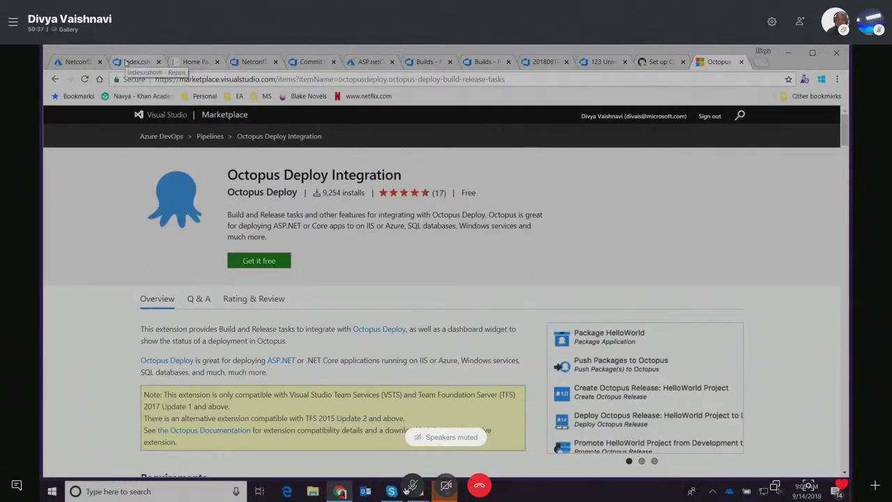
click(422, 63)
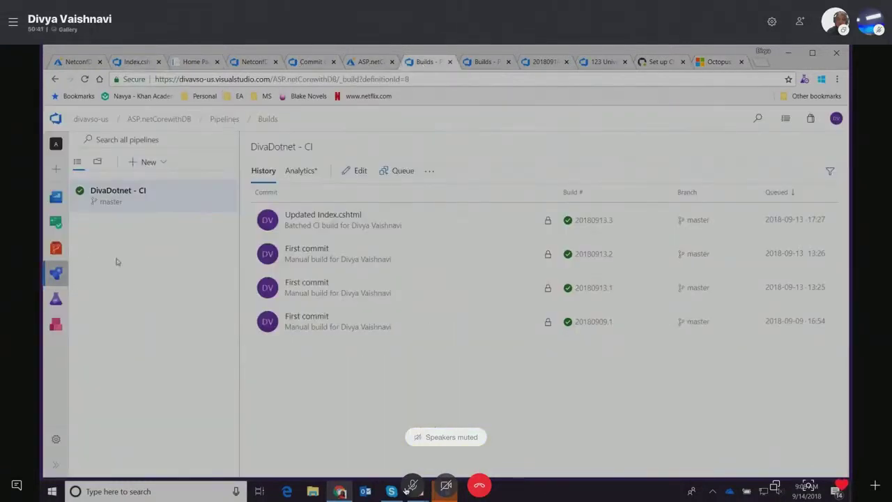
Step: Go to Pipelines > Releases and start editing the DivaDotnet - CD release pipeline
mouse_move(61, 278)
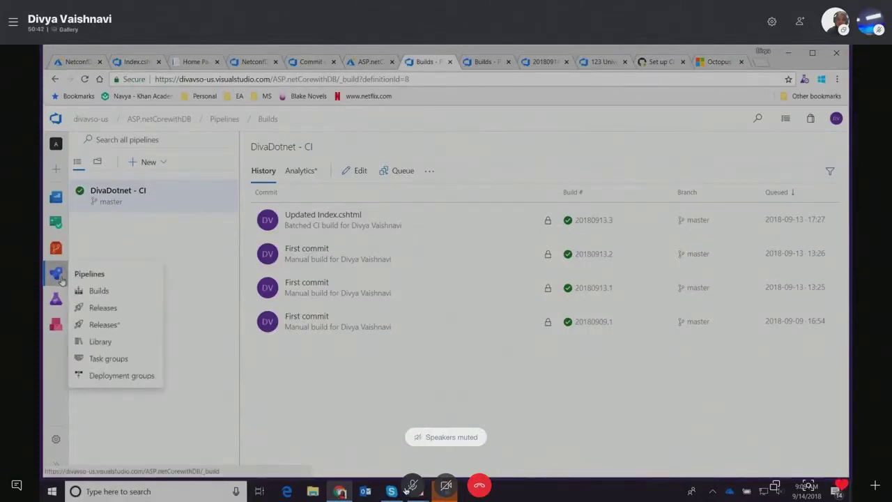
click(119, 324)
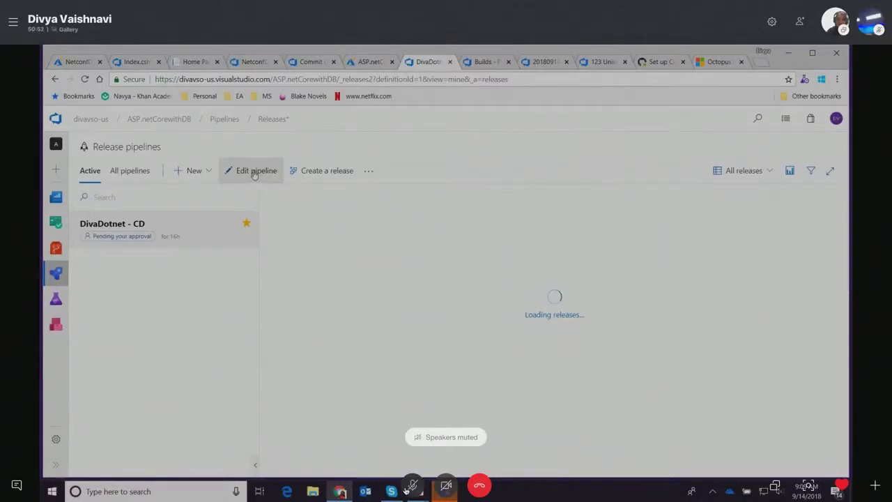
click(254, 174)
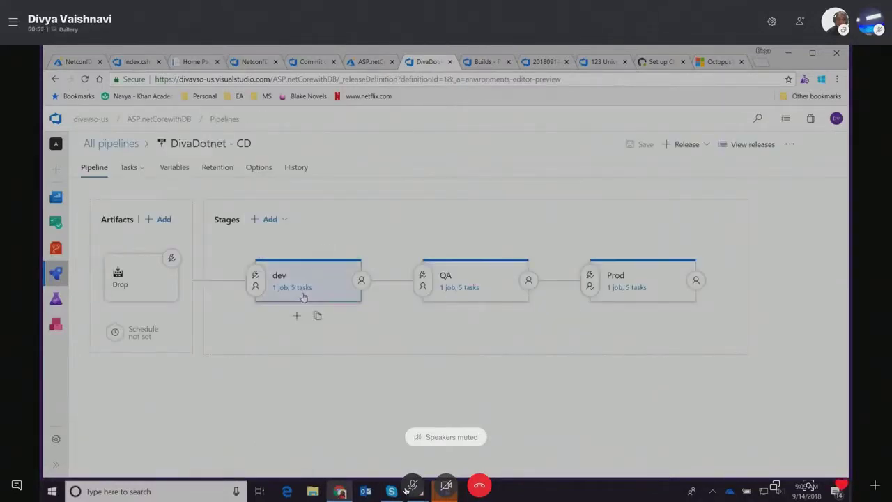
Step: Show the dev stage's five tasks and its Agent phase job settings on Hosted VS2017
click(304, 296)
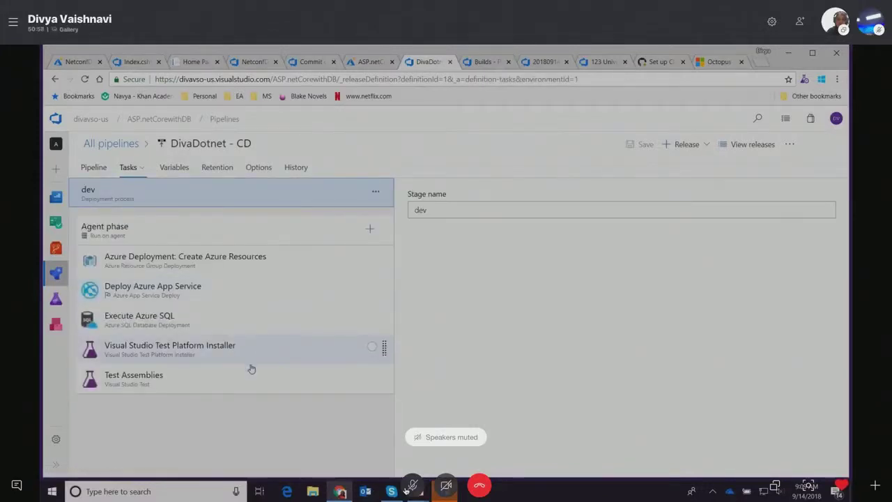
click(360, 231)
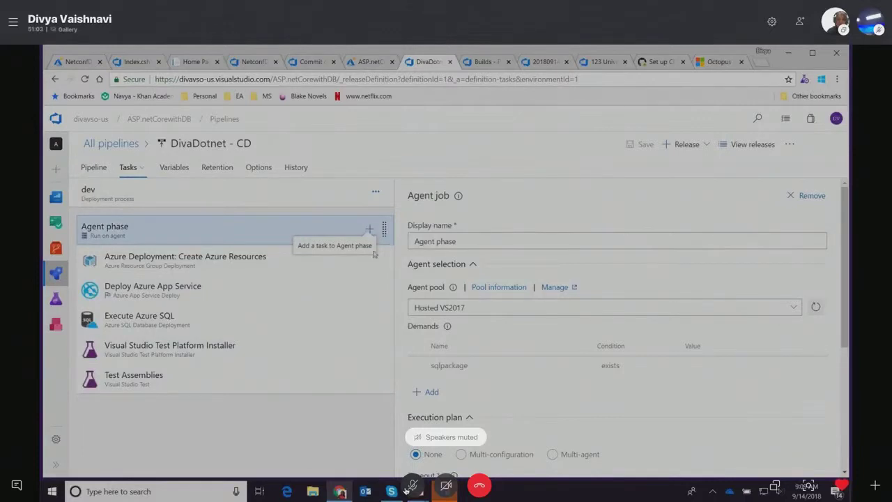
Step: Search the Add tasks list for 'oct' and scroll through the Octopus task results
click(371, 228)
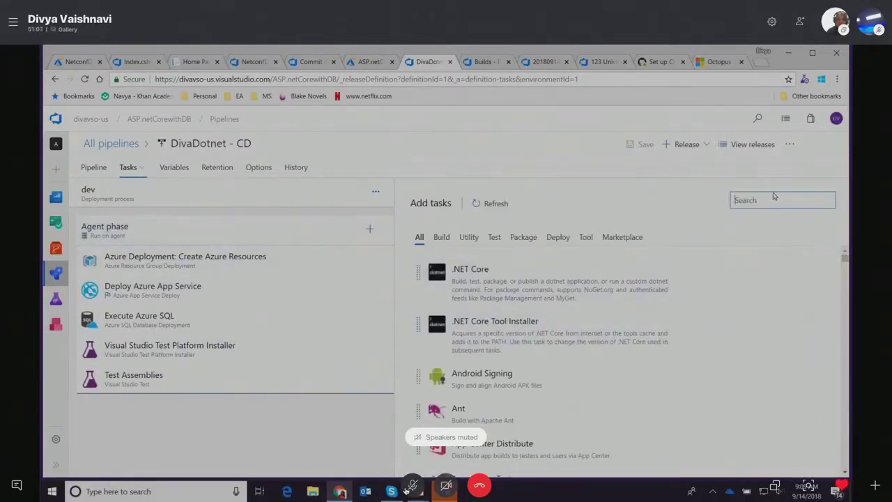
text(octu)
key(BackSpace)
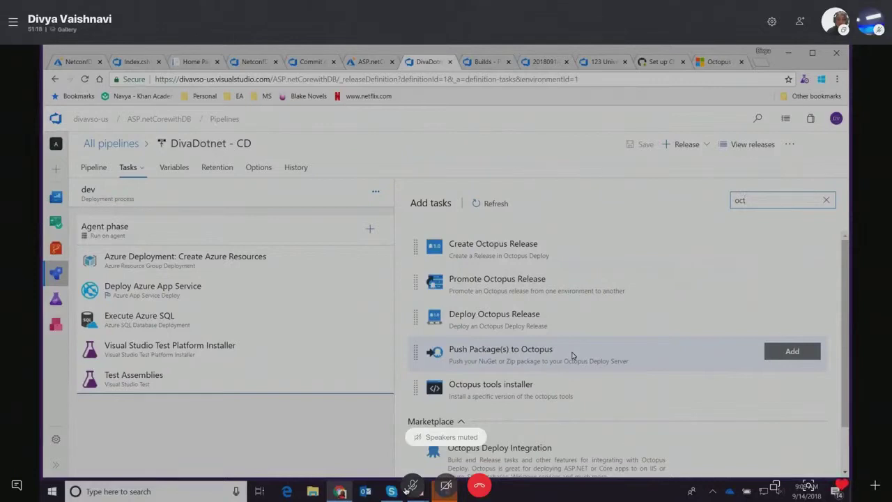
scroll(542, 369, down, 1)
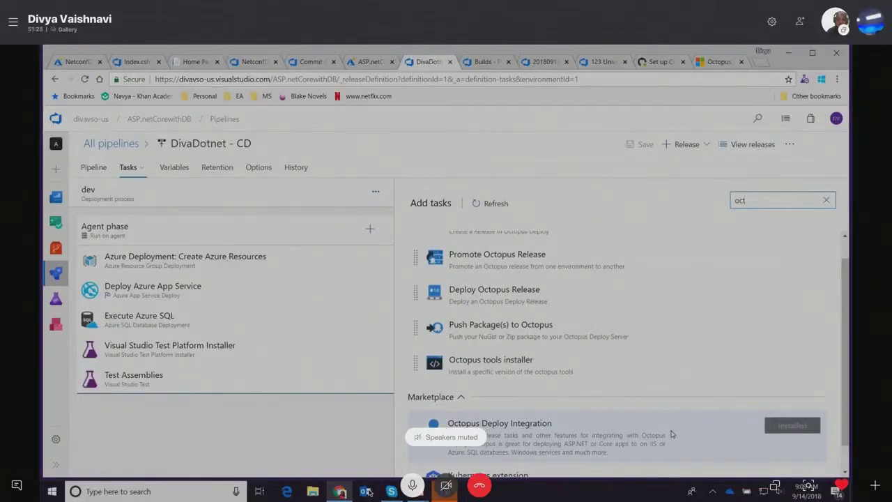
scroll(671, 434, down, 1)
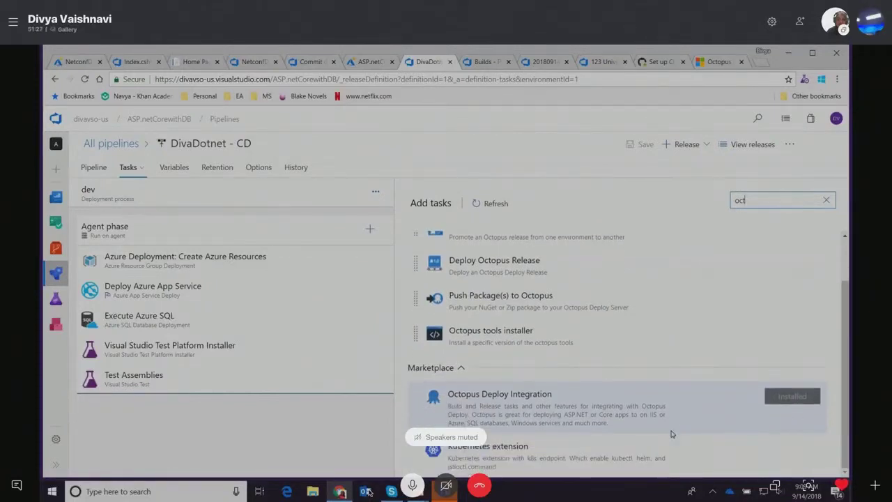
scroll(671, 434, up, 2)
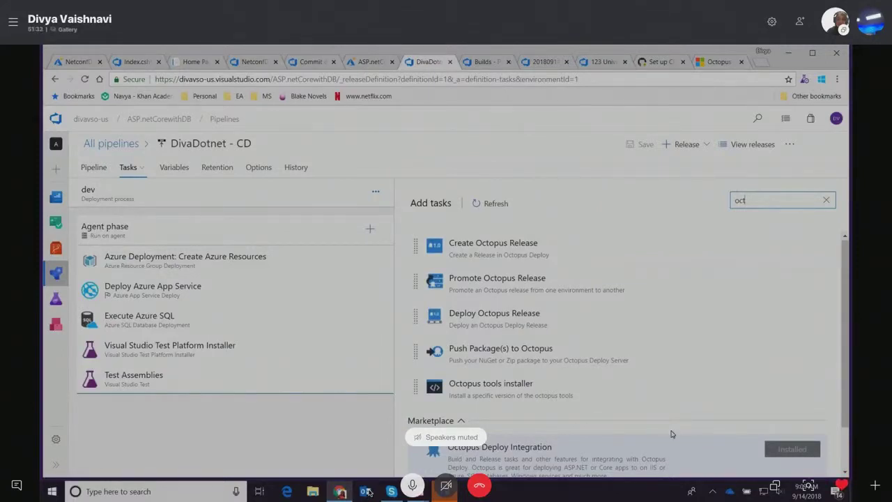
text(t)
Step: Mute and unmute call audio, then bring up the dev stage's settings
click(412, 492)
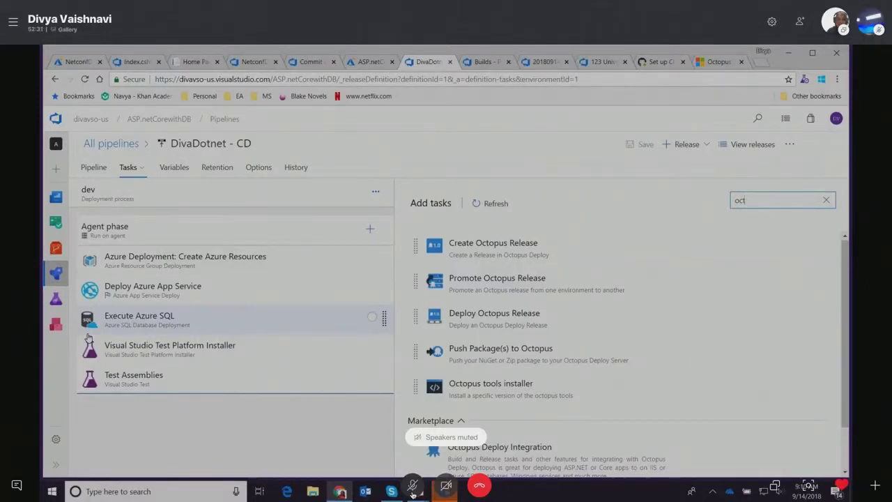
click(413, 491)
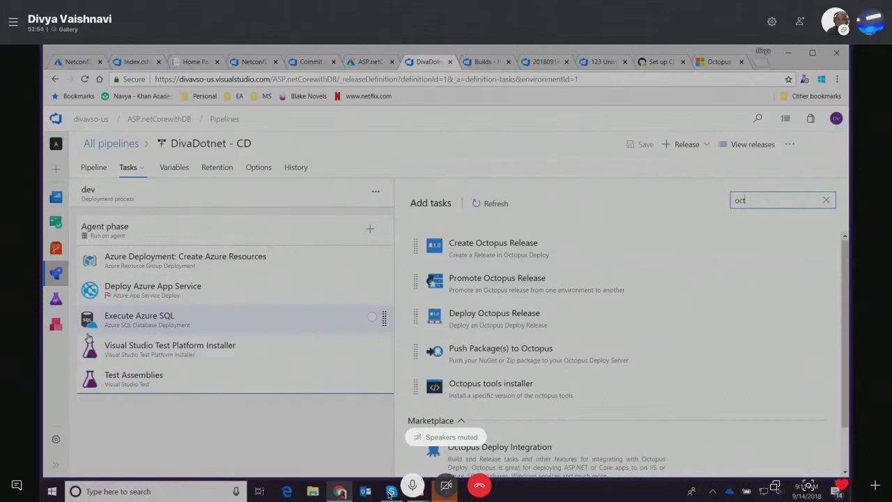
click(237, 204)
Step: Switch the dev stage's Agent phase agent pool to Hosted macOS
click(239, 228)
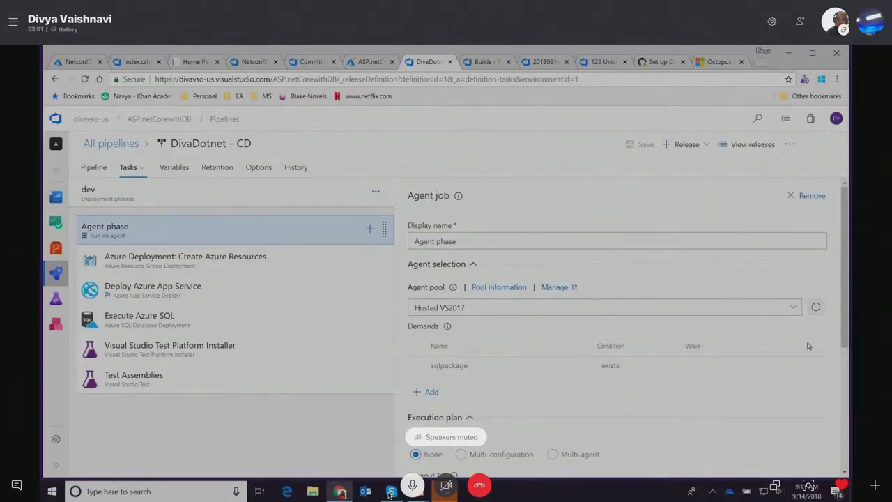
click(794, 308)
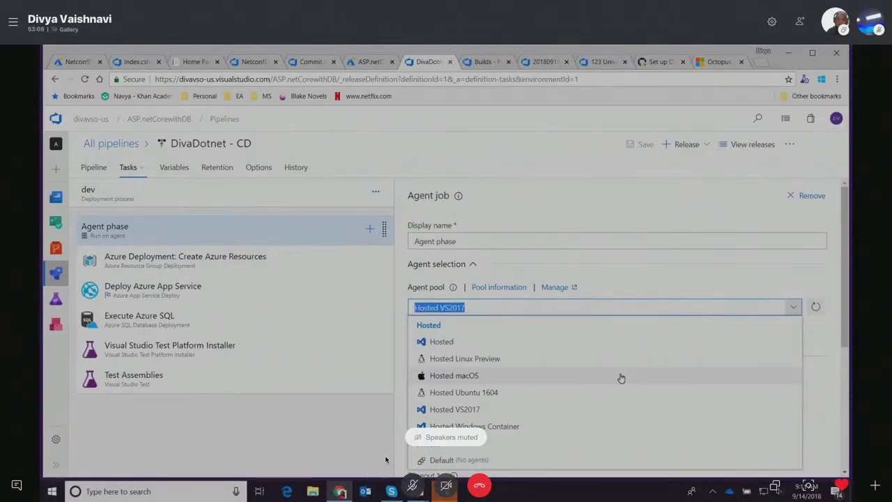
click(621, 378)
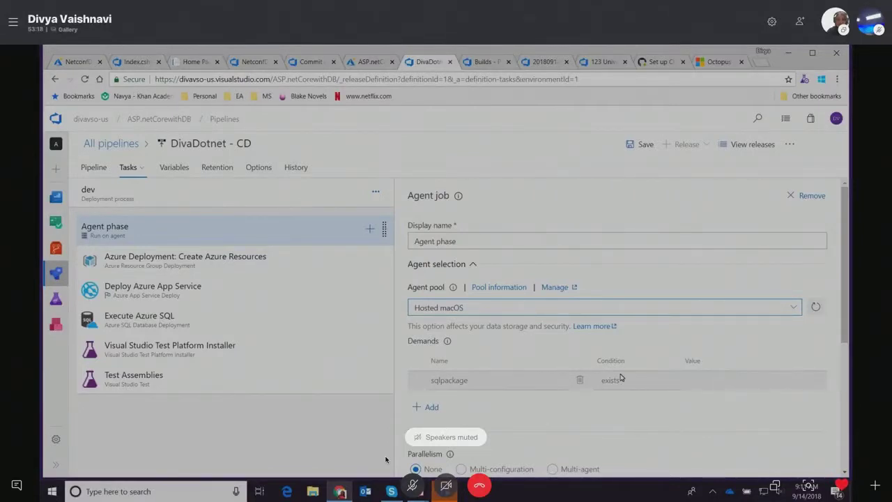
Step: Toggle call audio, list addable Agent phase tasks, then go to the Octopus Deploy Integration page
click(413, 488)
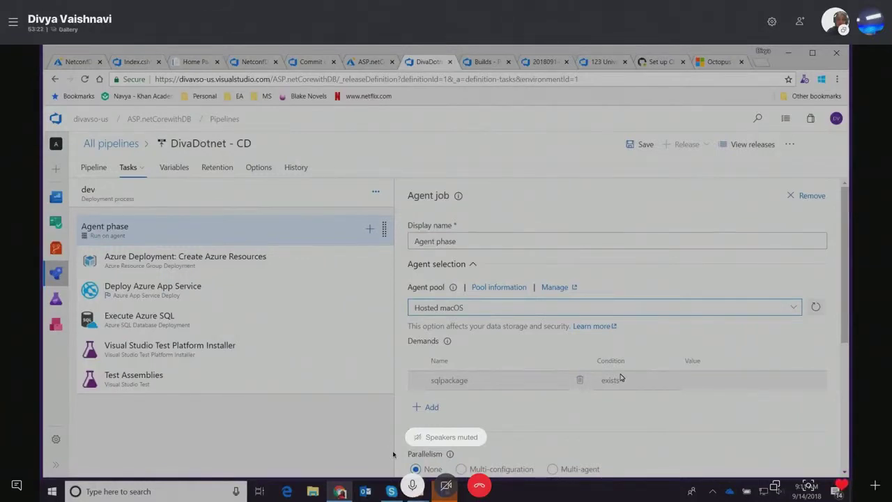
click(413, 486)
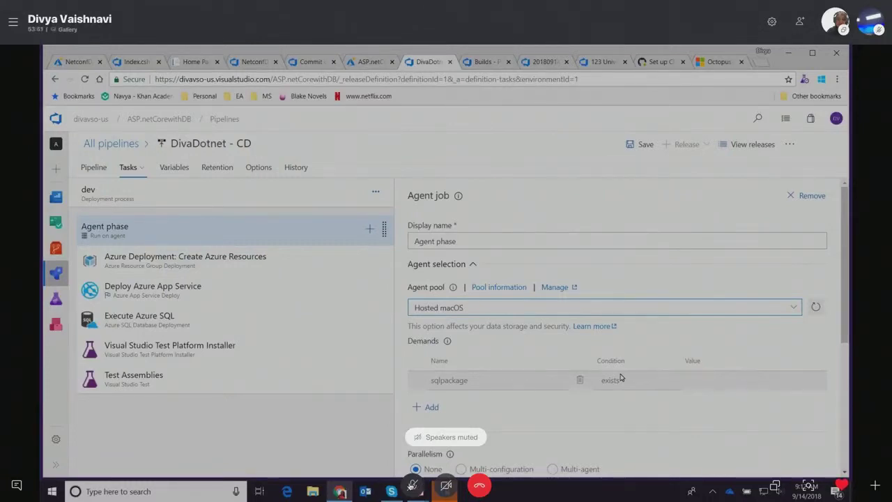
click(411, 485)
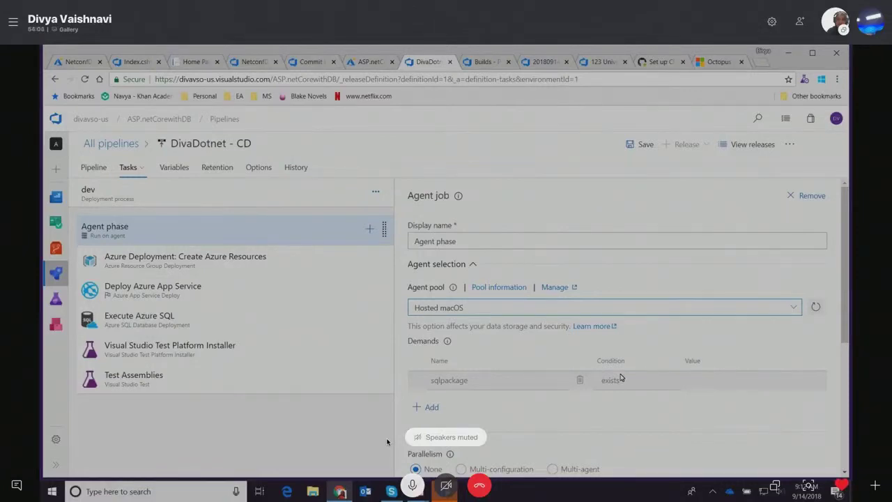
click(369, 233)
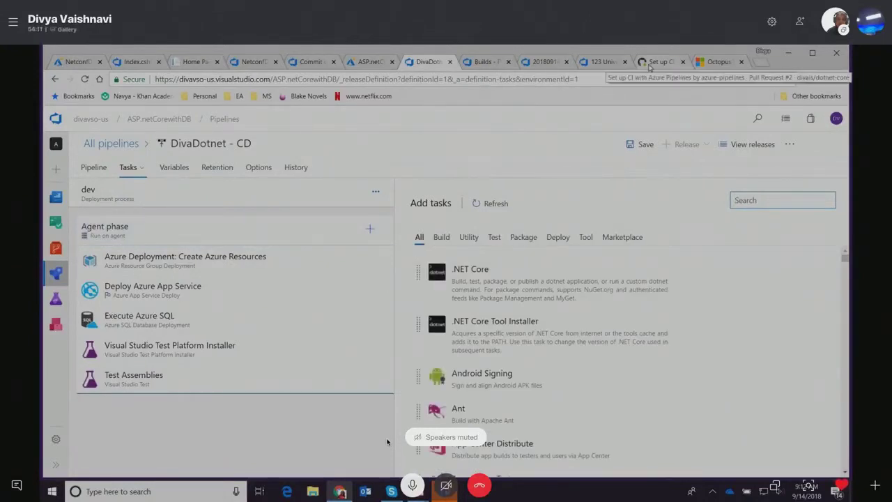
click(717, 63)
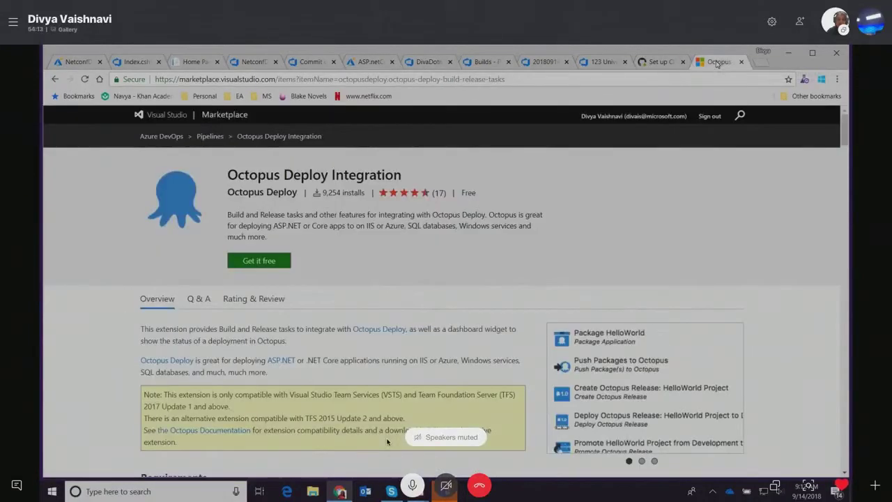
Step: Browse the marketplace's featured Extensions for Azure DevOps catalogue
click(162, 137)
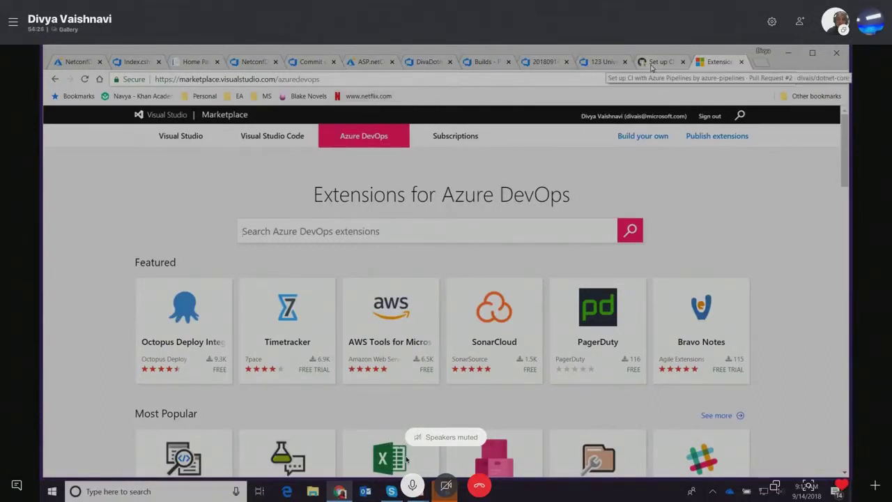
click(411, 488)
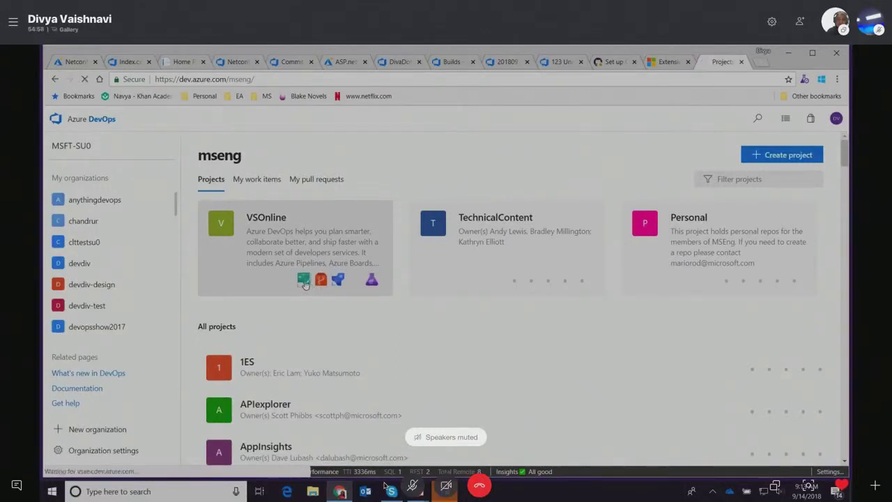
Step: Open VSOnline's Boards, then Overview > Dashboards to load the TCM Standup Dashboard
click(305, 281)
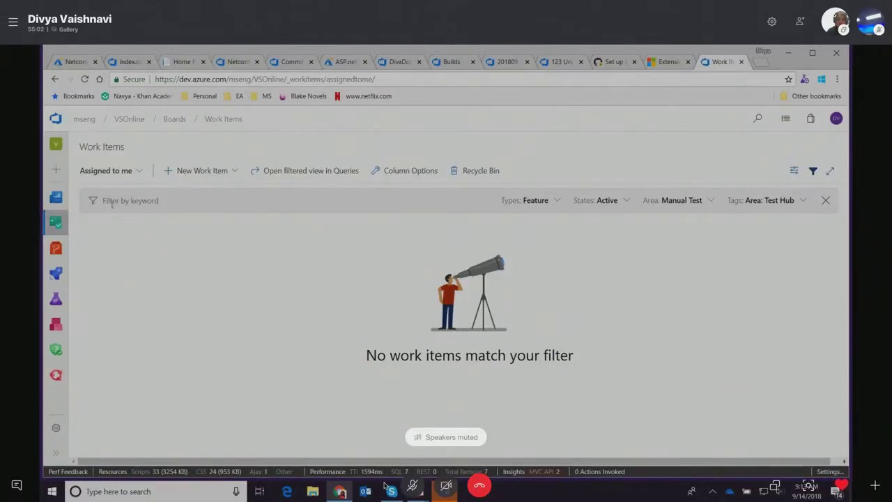
mouse_move(57, 198)
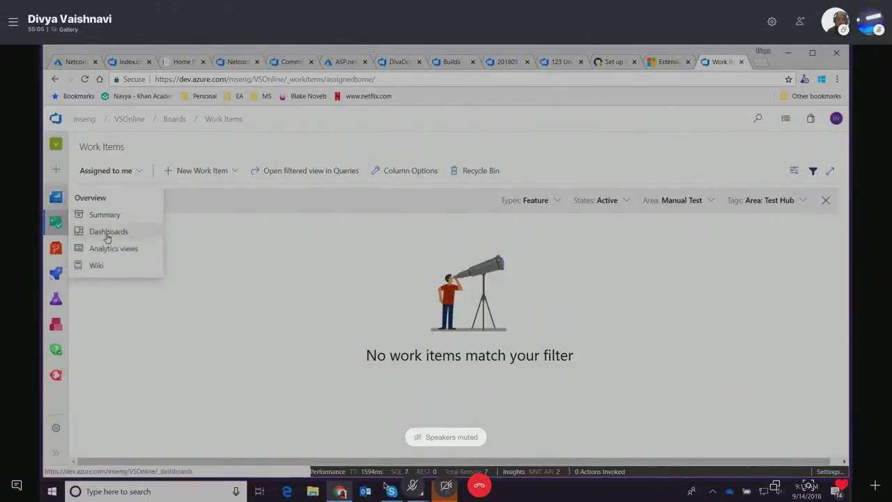
click(105, 235)
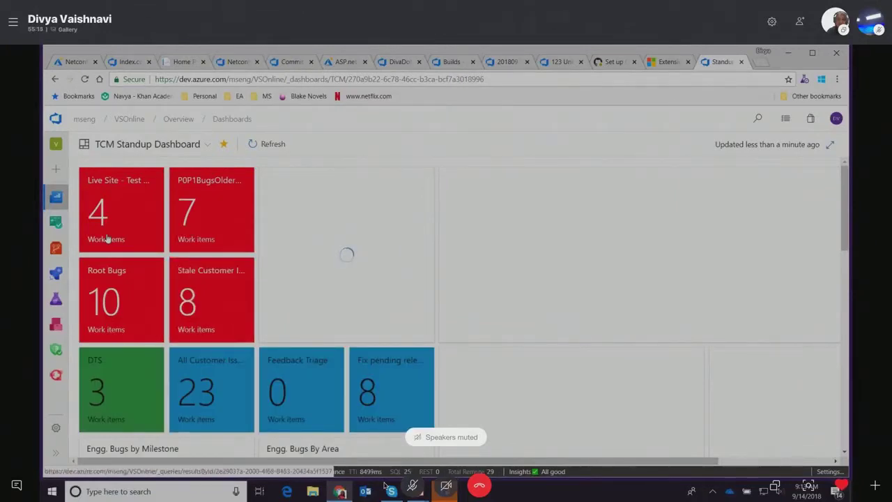
mouse_move(58, 236)
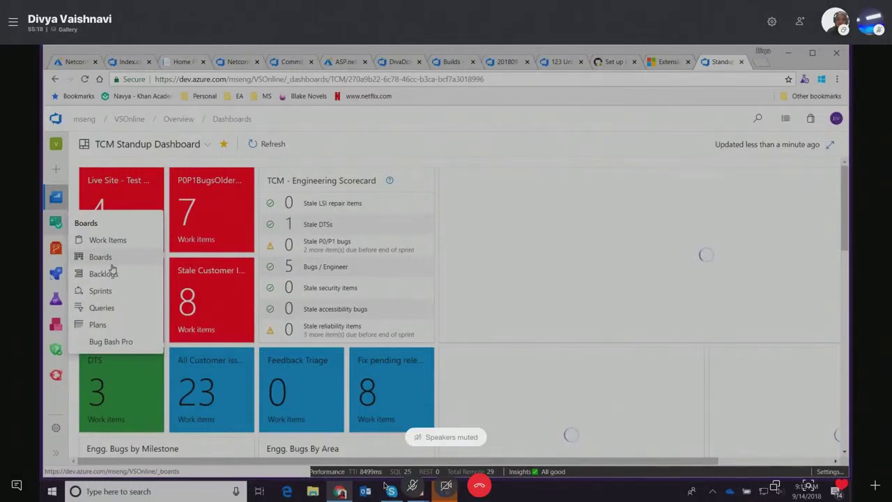
Step: Open the TCM Stories board, start a new branch from the Automated Analytics card, then cancel
click(111, 269)
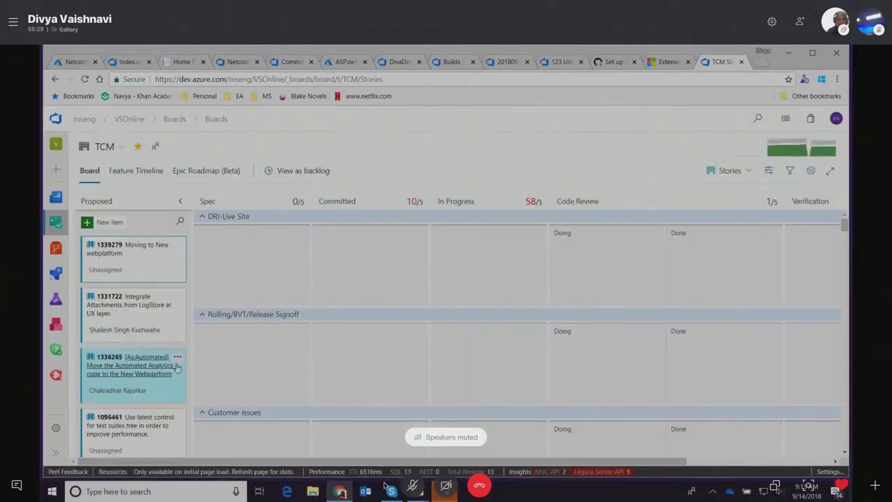
click(178, 357)
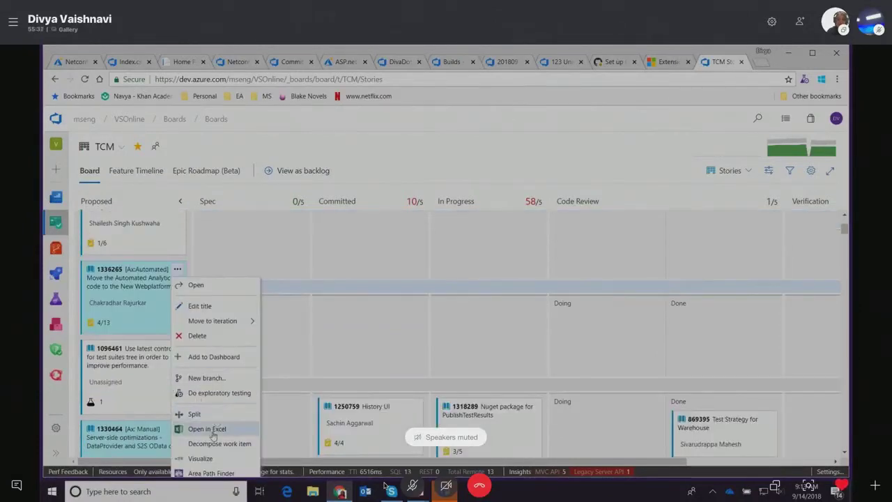
click(216, 383)
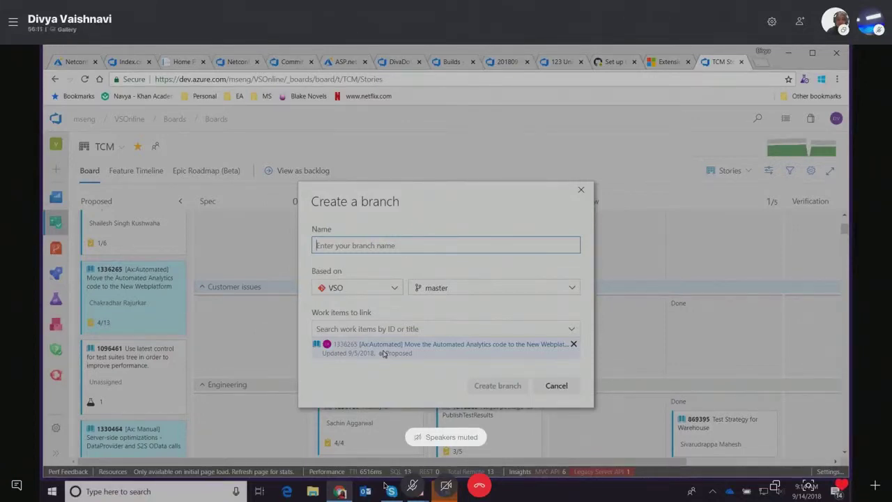
click(570, 392)
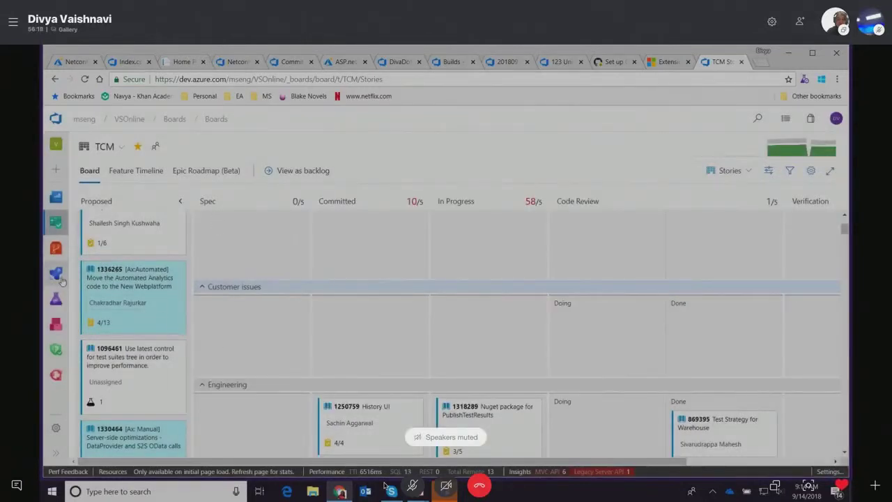
mouse_move(60, 279)
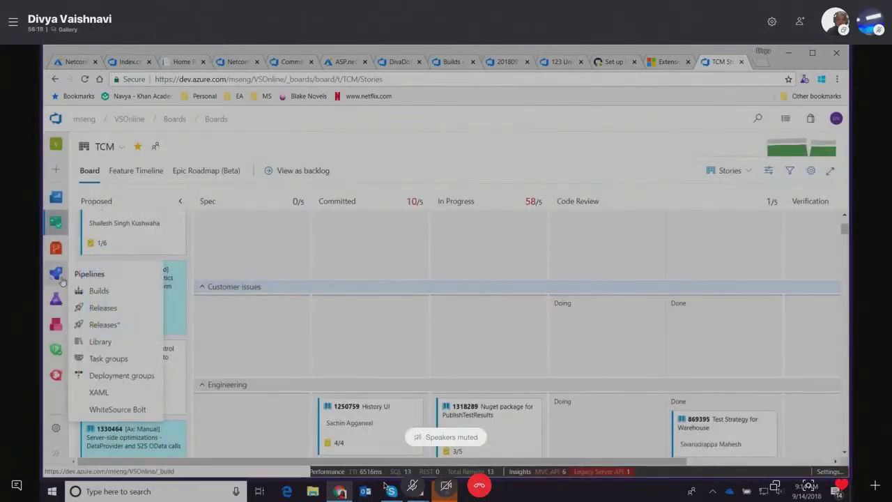
Step: Search the release pipelines for 'tfs' and show the TFS - Prod Update pipeline's releases
click(104, 325)
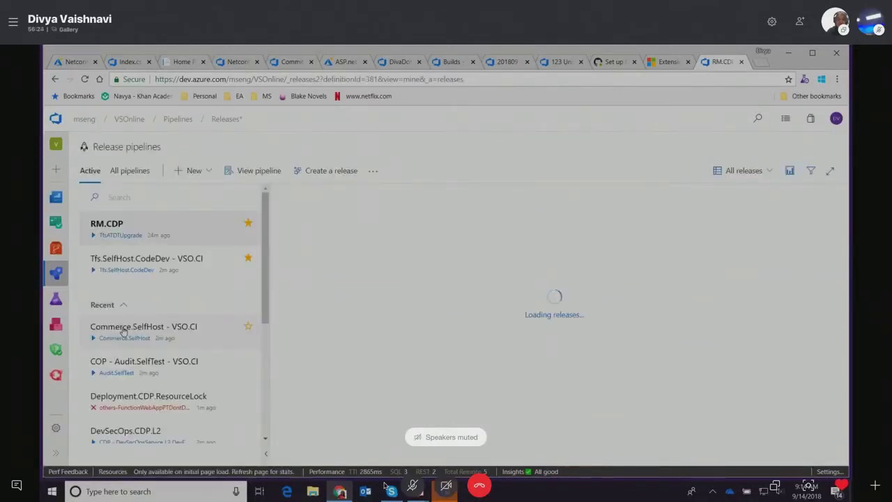
click(131, 199)
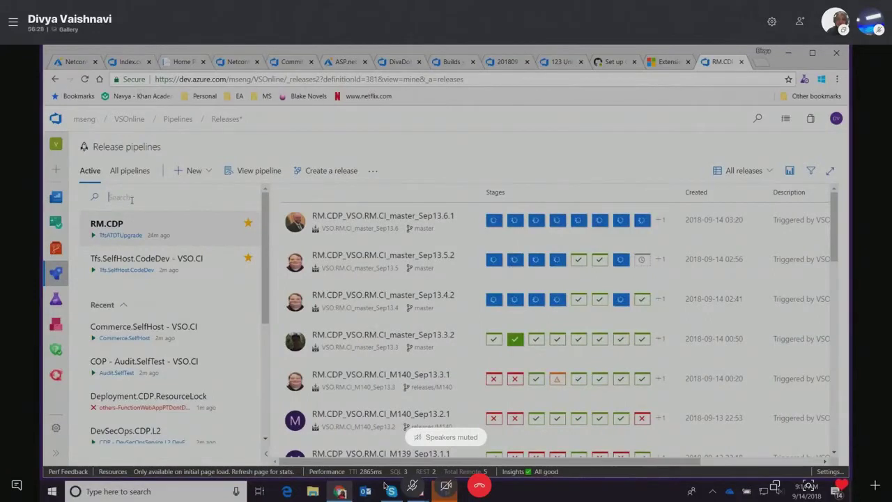
text(tfs)
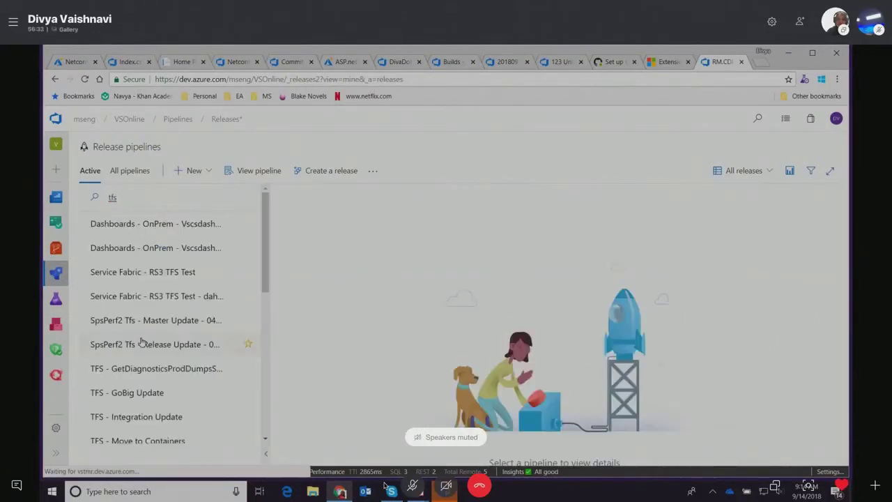
scroll(178, 423, down, 1)
scroll(177, 423, down, 2)
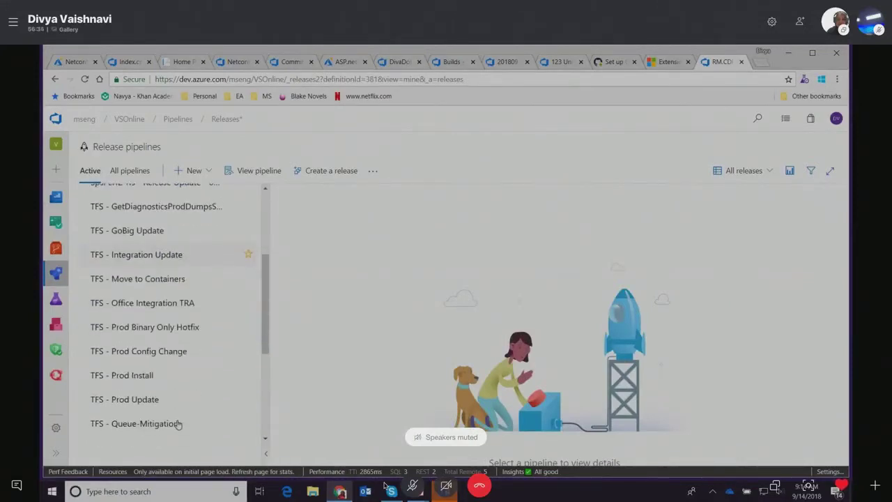
click(162, 399)
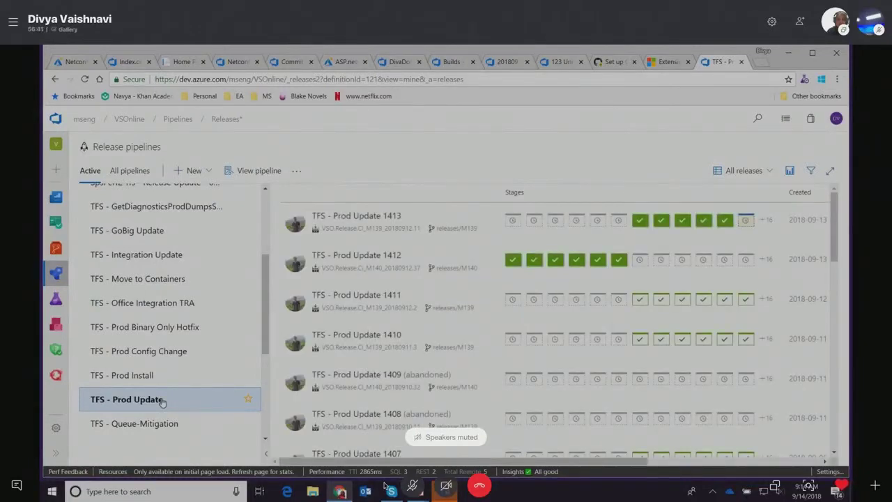
Step: Inspect release 1413's ring-by-ring stage progress, then move to the build pipelines
click(363, 218)
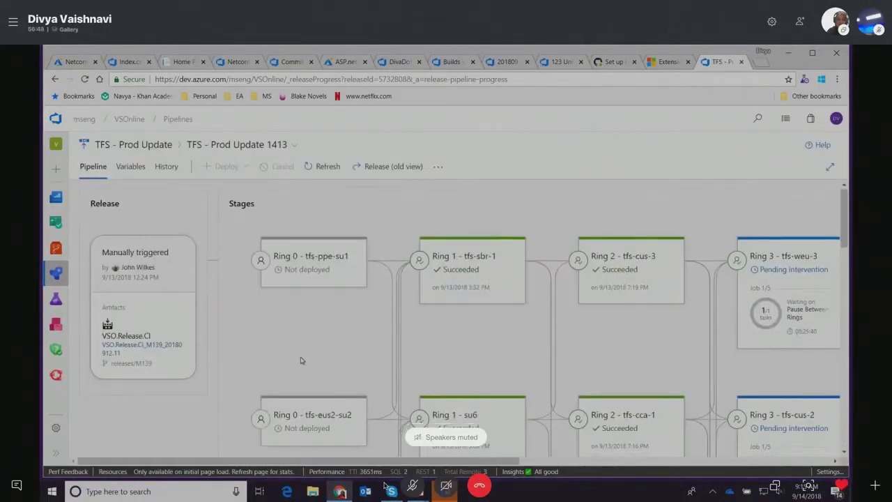
scroll(301, 360, down, 1)
scroll(301, 360, up, 1)
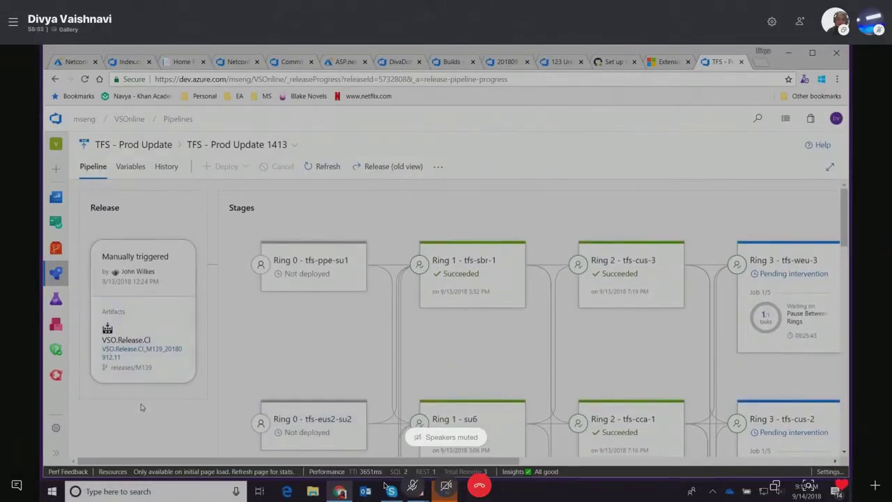
mouse_move(52, 270)
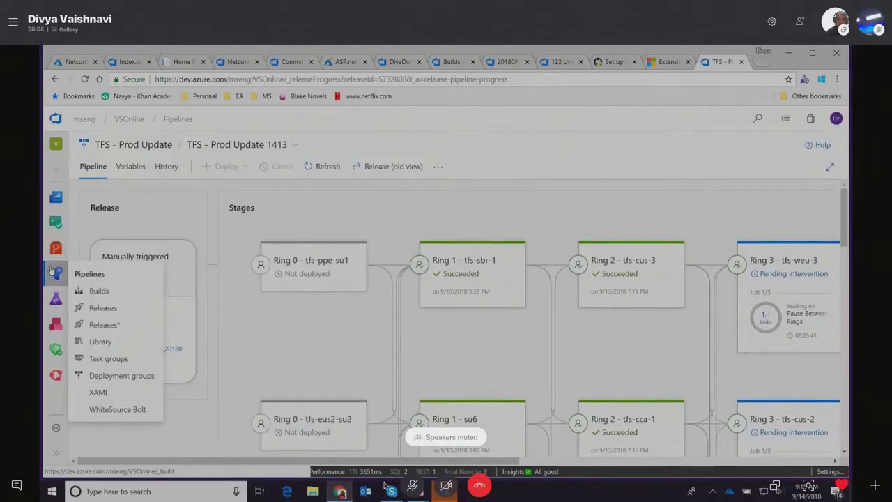
click(117, 293)
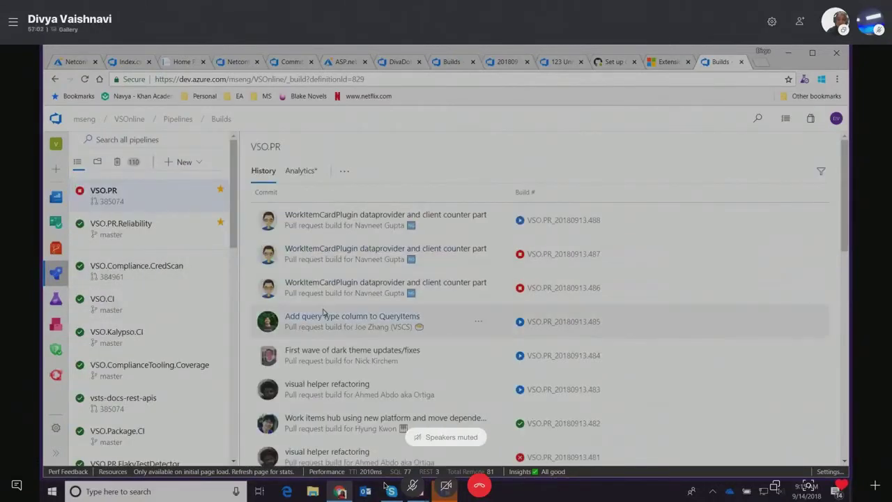
Step: Open VSO.PR build 20180913.482 and scroll its summary to the associated commits and deployments
click(347, 418)
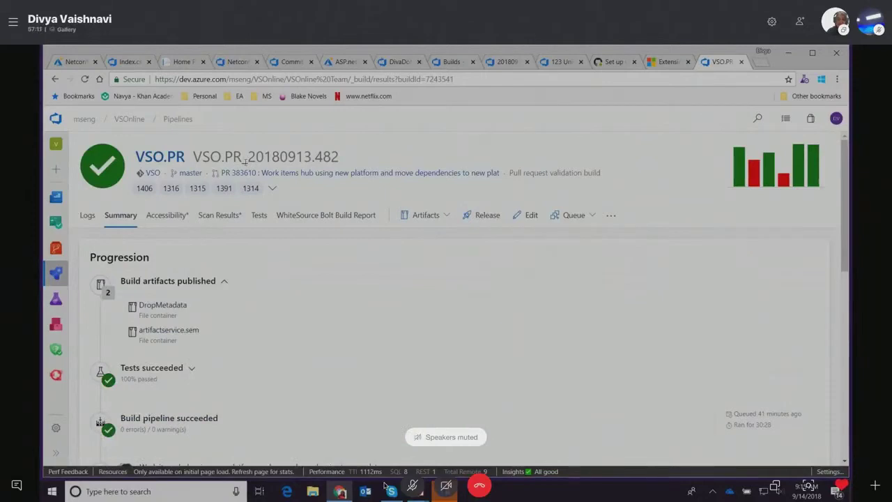
scroll(295, 373, down, 3)
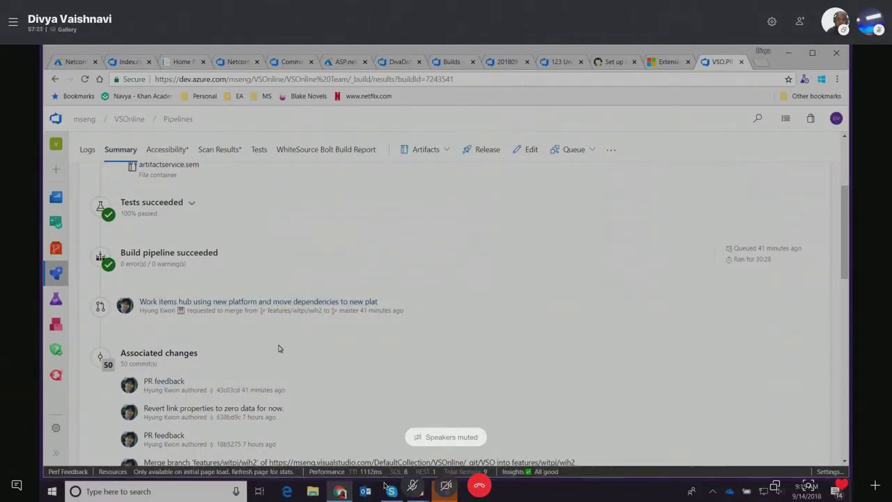
scroll(279, 347, down, 1)
scroll(279, 347, down, 2)
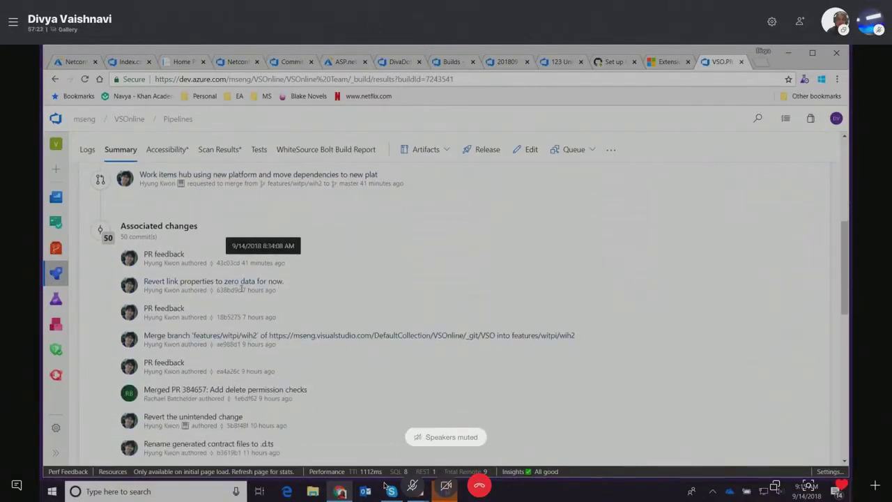
scroll(263, 380, down, 3)
scroll(263, 380, down, 1)
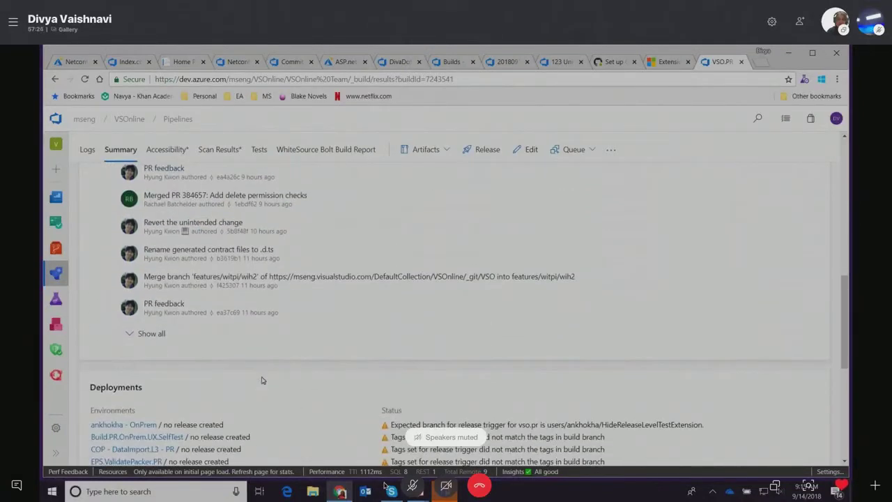
scroll(263, 380, down, 5)
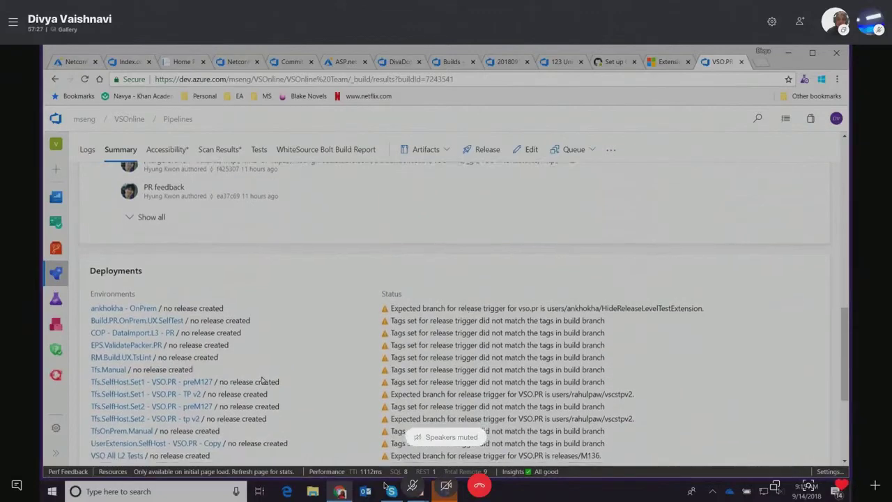
scroll(263, 380, down, 2)
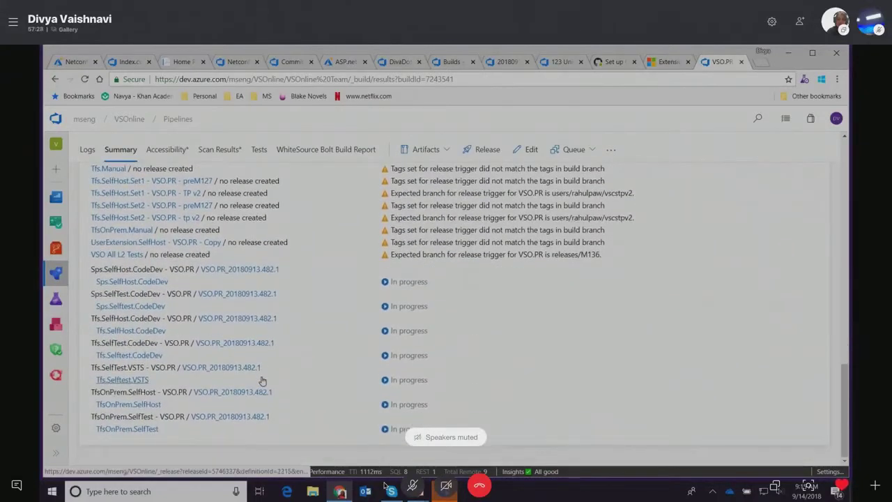
scroll(313, 333, up, 6)
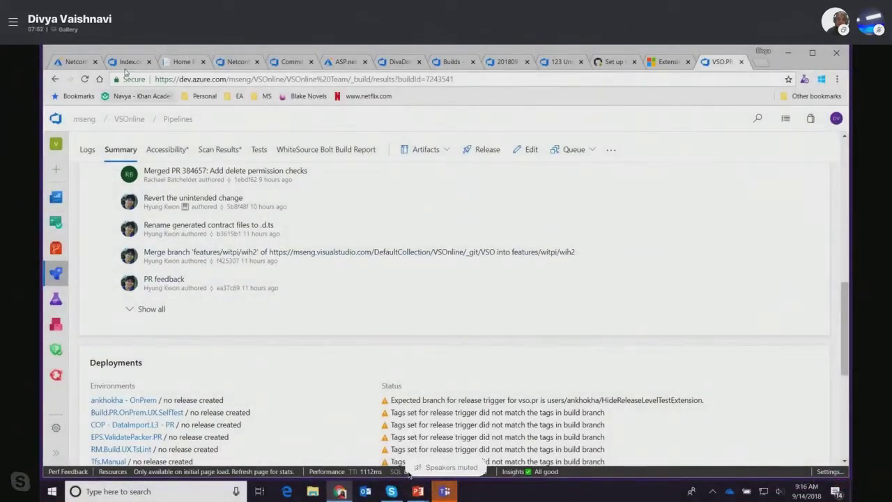
Step: Open DivaDotnet - CD Release-5 to see dev succeeded, QA failed and Prod not deployed
click(451, 63)
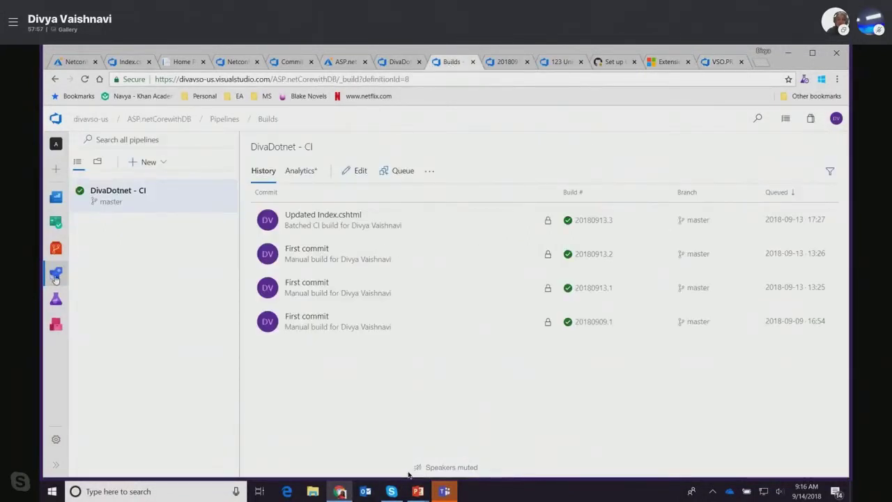
mouse_move(55, 273)
click(101, 325)
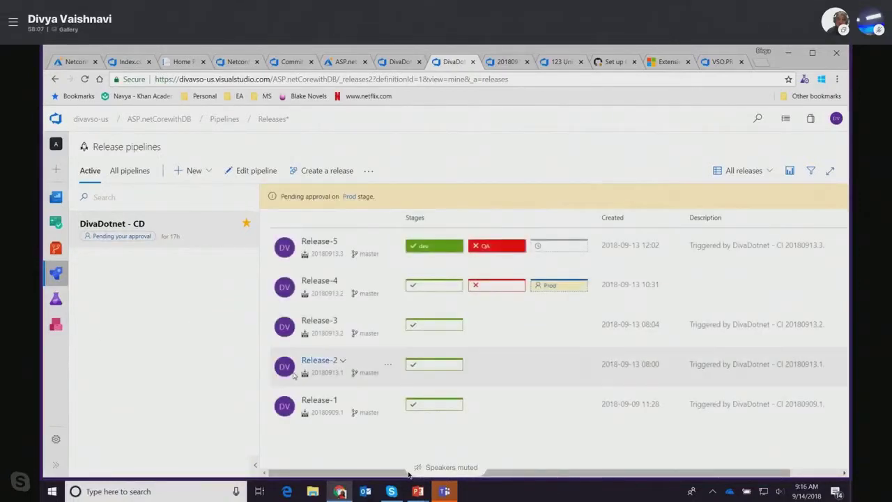
click(325, 243)
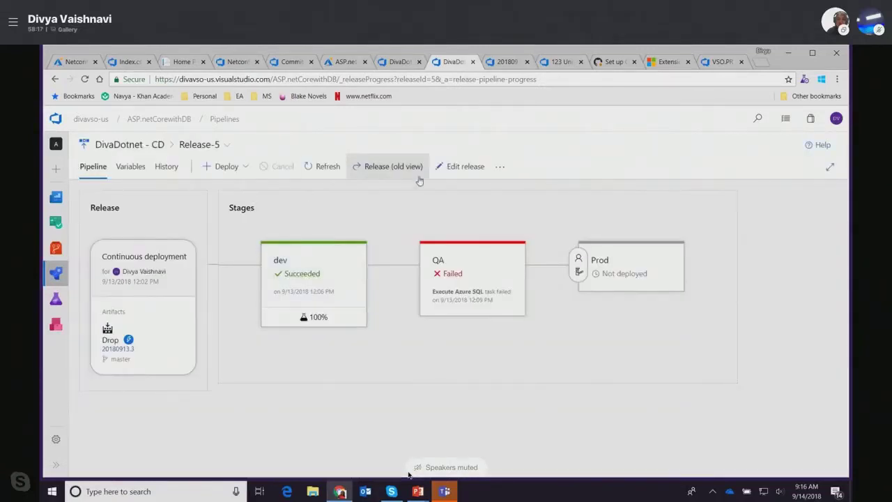
Step: Try enabling QA pre-deployment approvals on Release-5, then leave without saving the edits
click(466, 166)
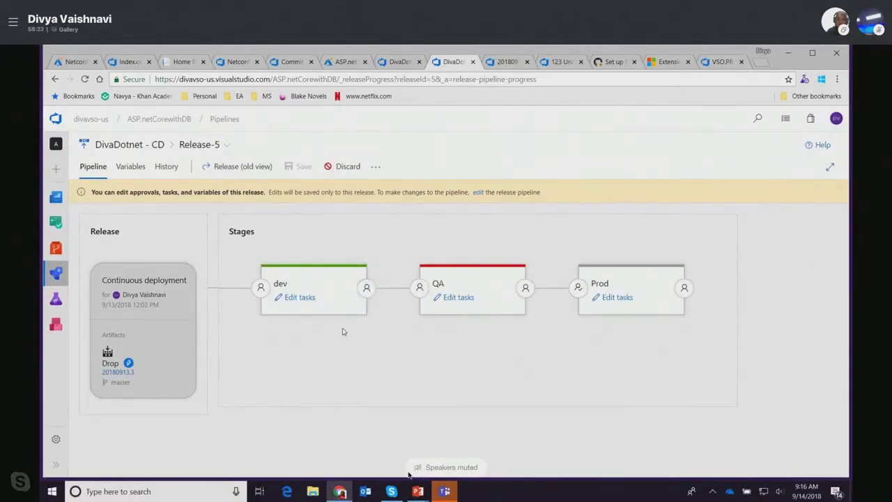
click(366, 289)
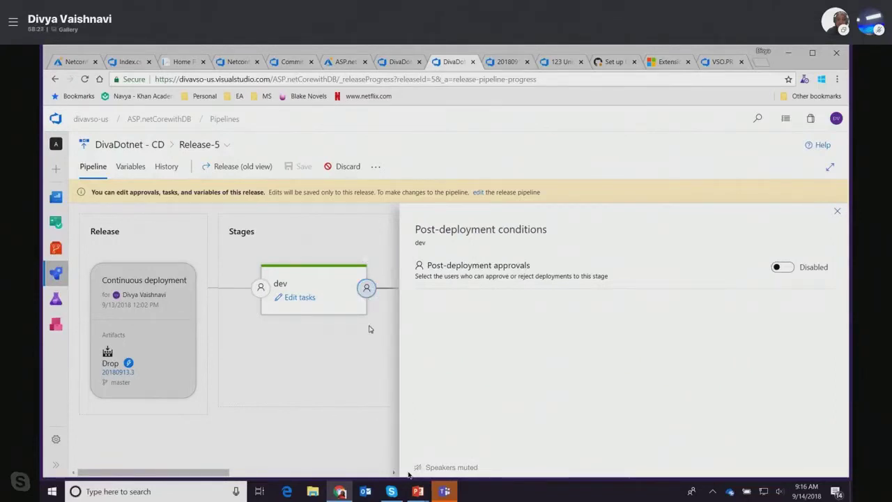
click(837, 211)
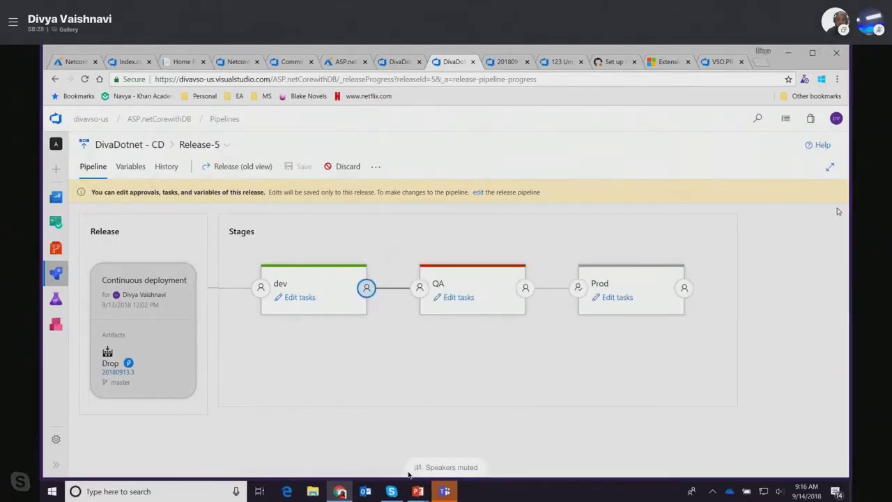
click(419, 287)
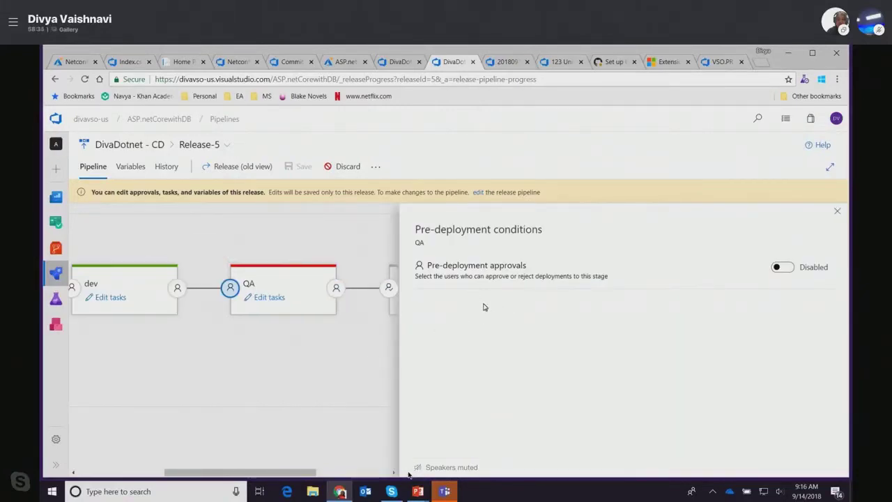
click(783, 268)
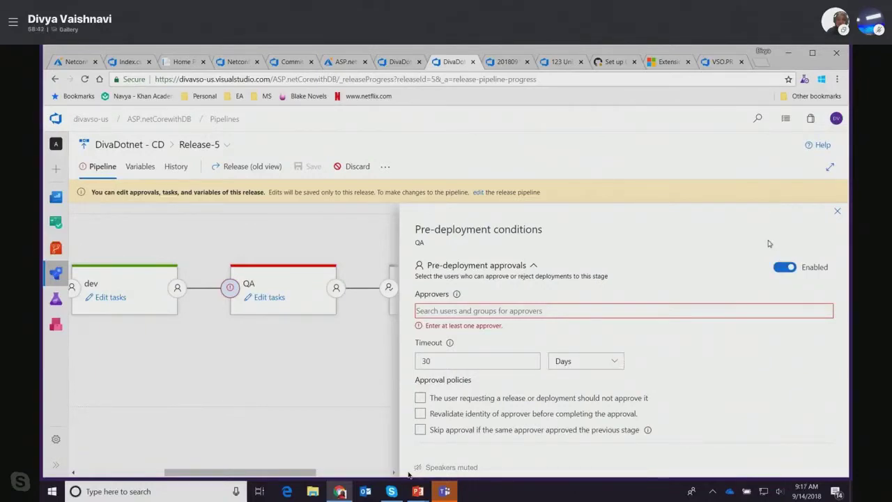
click(837, 212)
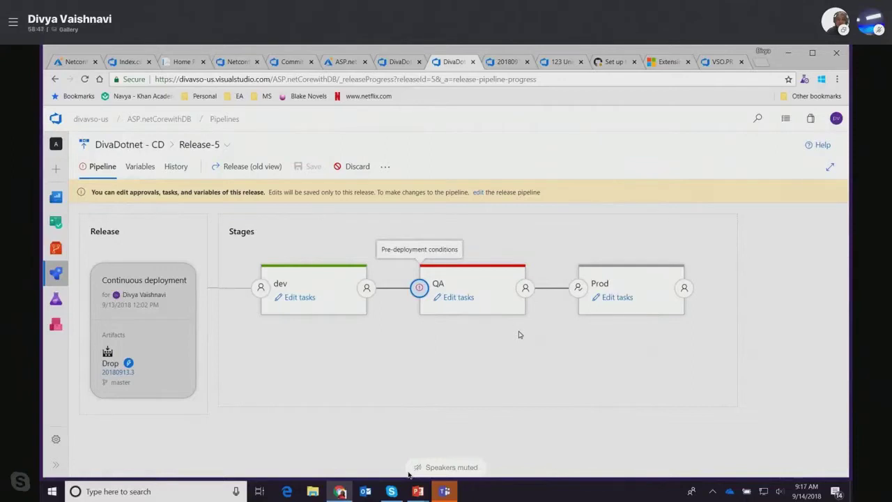
click(133, 147)
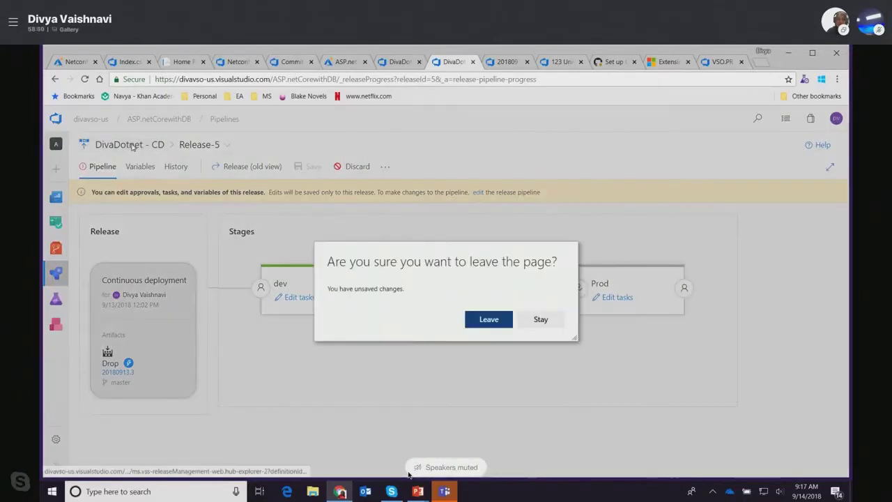
click(489, 320)
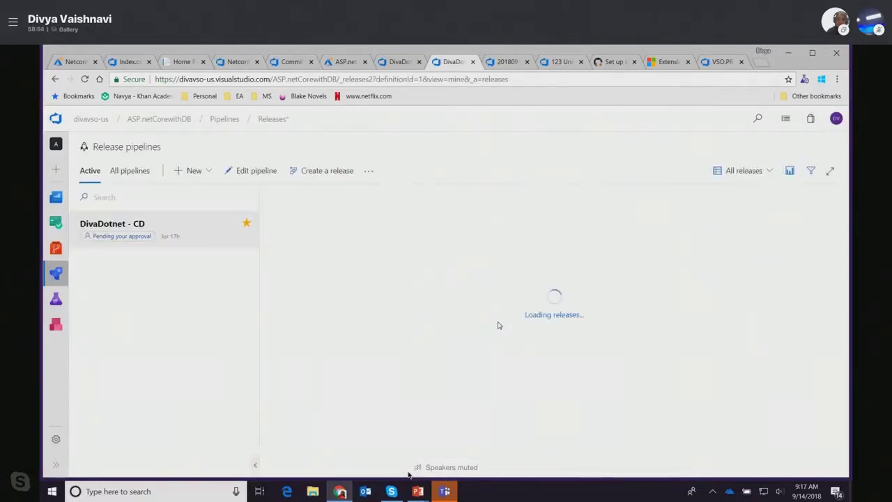
Step: Edit DivaDotnet - CD and expand the Prod pre-deployment gates showing Query Work Items after 5 minutes
click(253, 172)
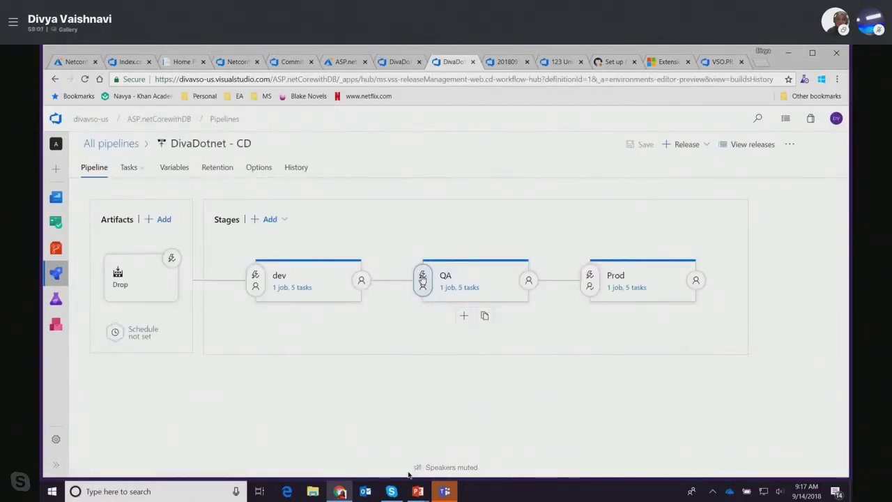
click(423, 279)
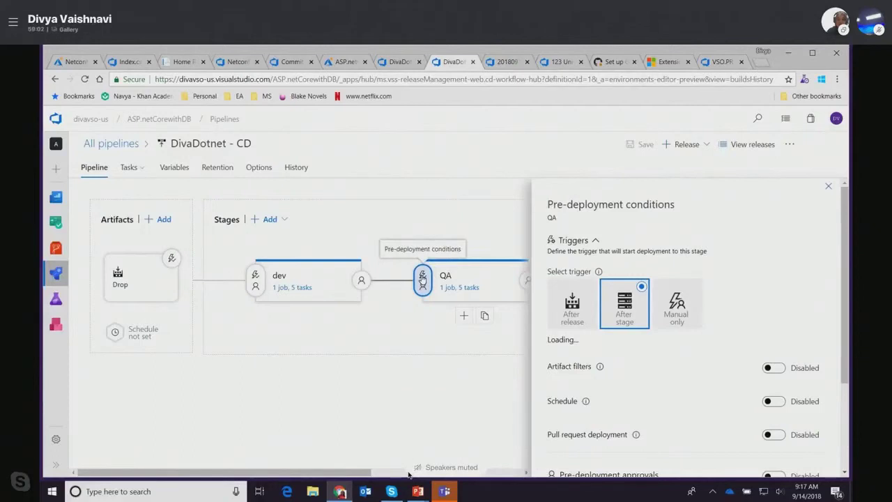
click(828, 186)
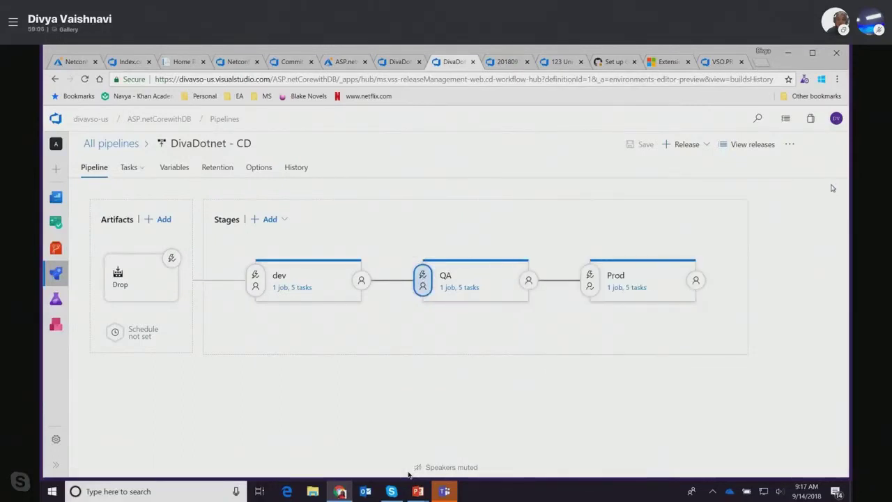
click(588, 279)
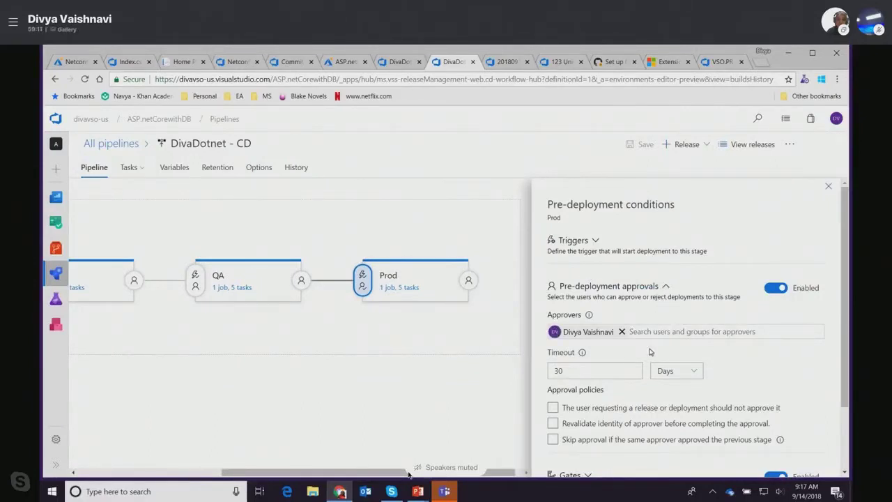
scroll(650, 352, down, 2)
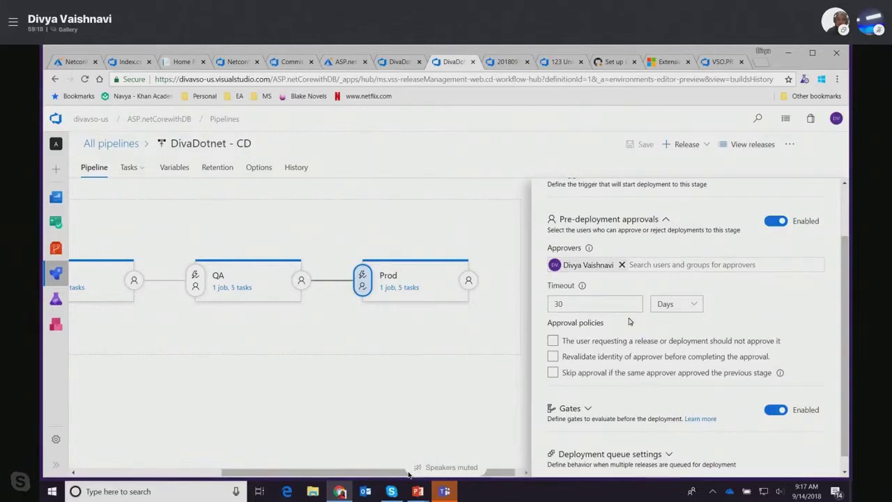
scroll(629, 320, down, 1)
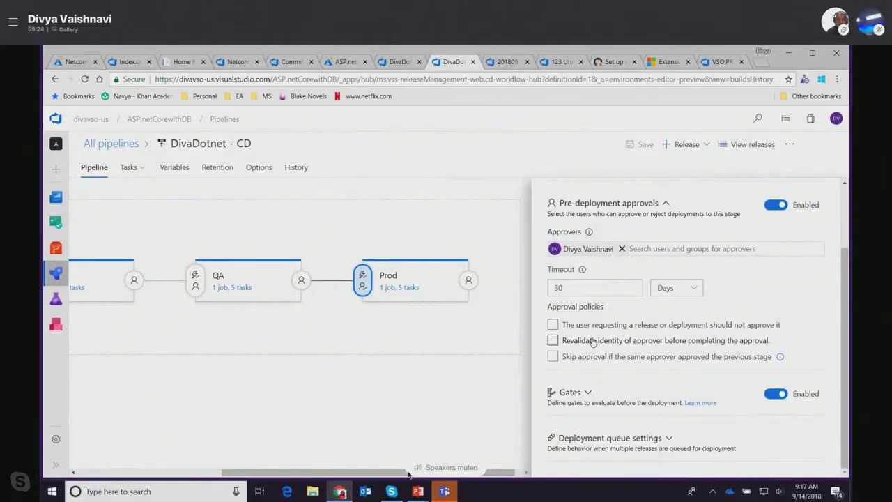
click(588, 394)
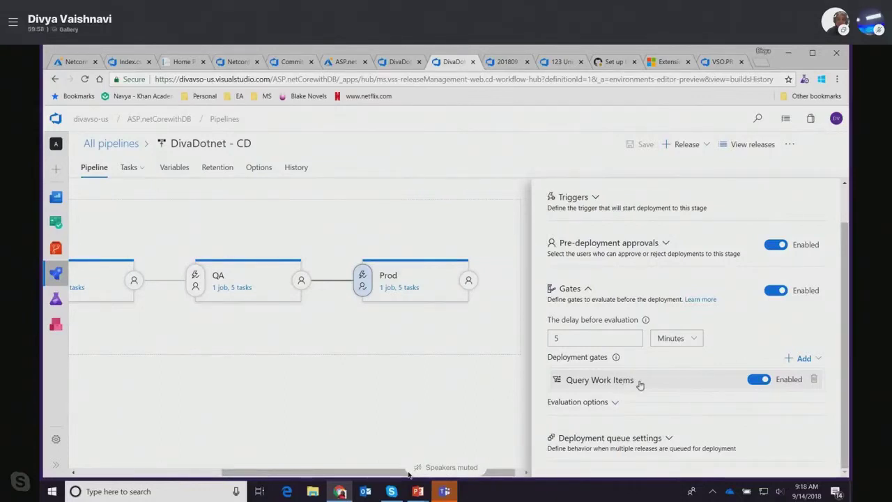
Step: Check the Query Work Items gate uses My Bugs with threshold 0, then list addable gate types
click(640, 385)
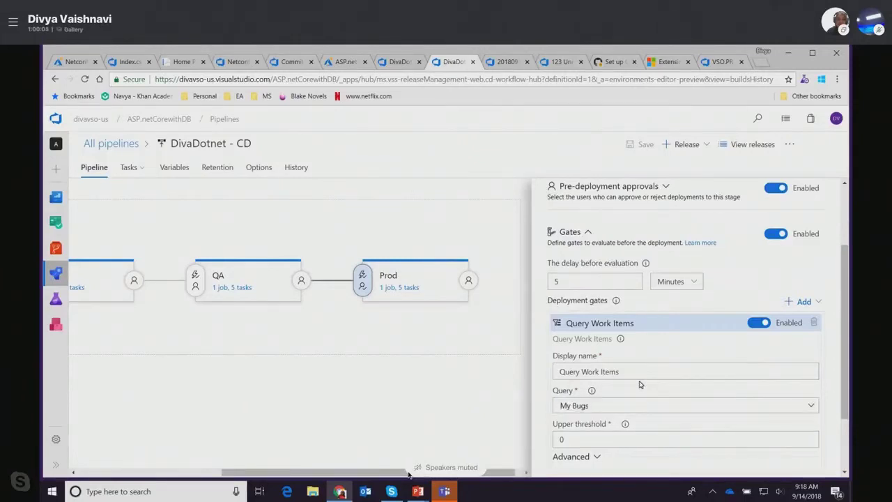
scroll(641, 384, down, 1)
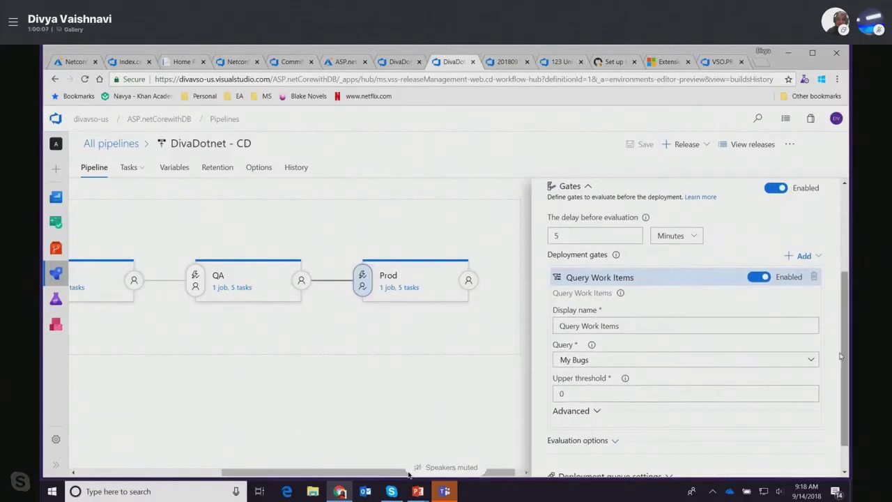
click(811, 361)
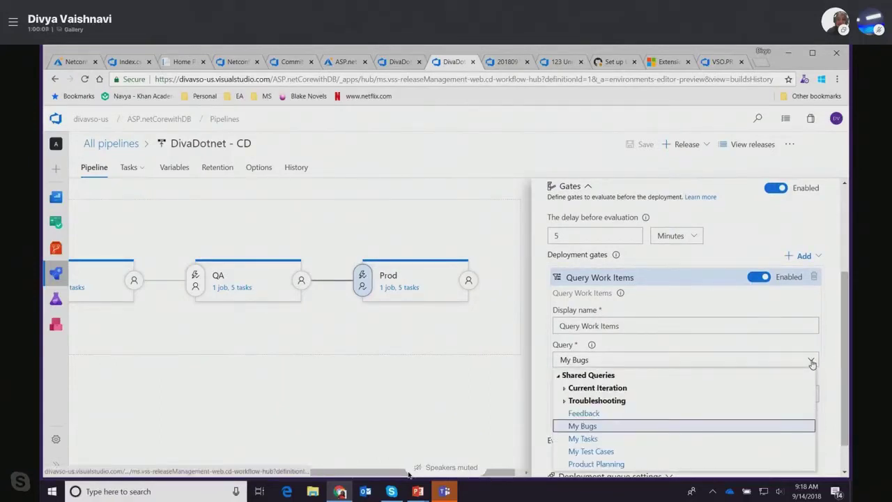
click(541, 382)
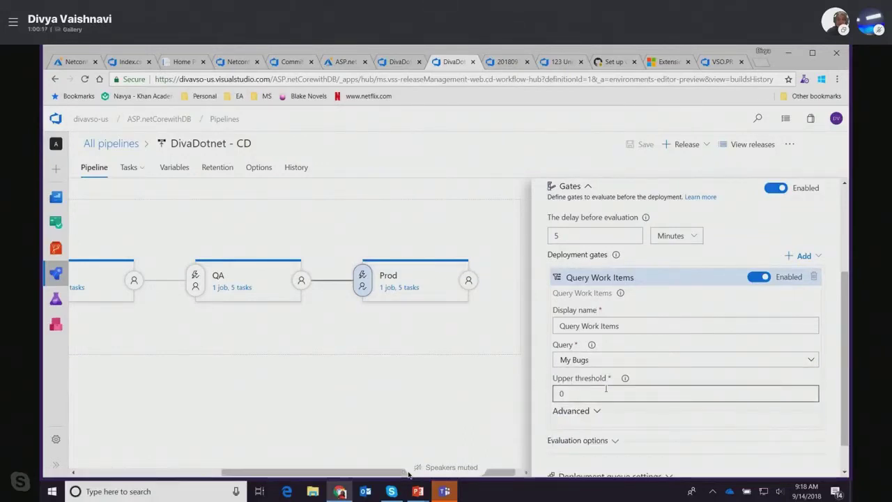
scroll(802, 302, up, 1)
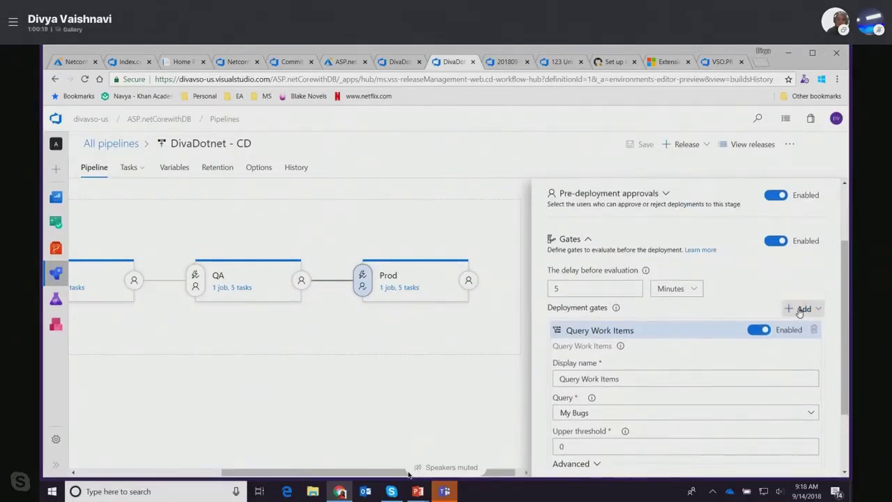
click(800, 310)
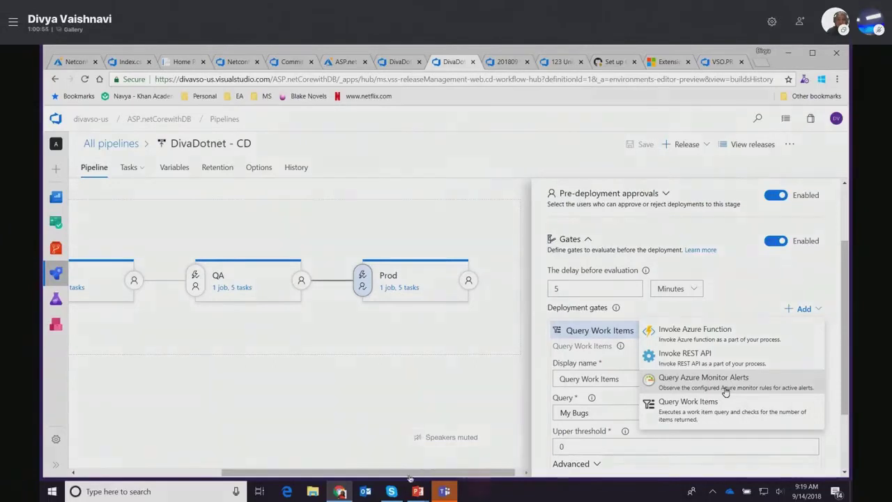
Step: Return to the PowerPoint slide show on the 'Thank you for your time!' slide
mouse_move(414, 485)
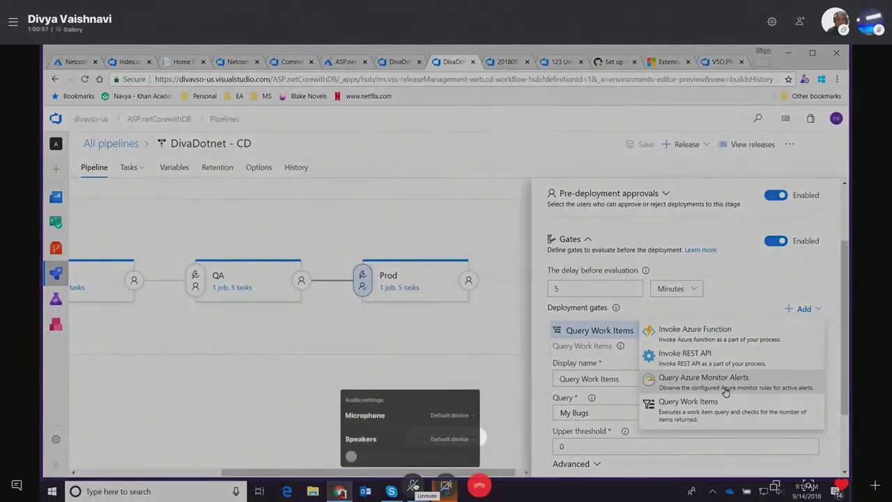
click(414, 484)
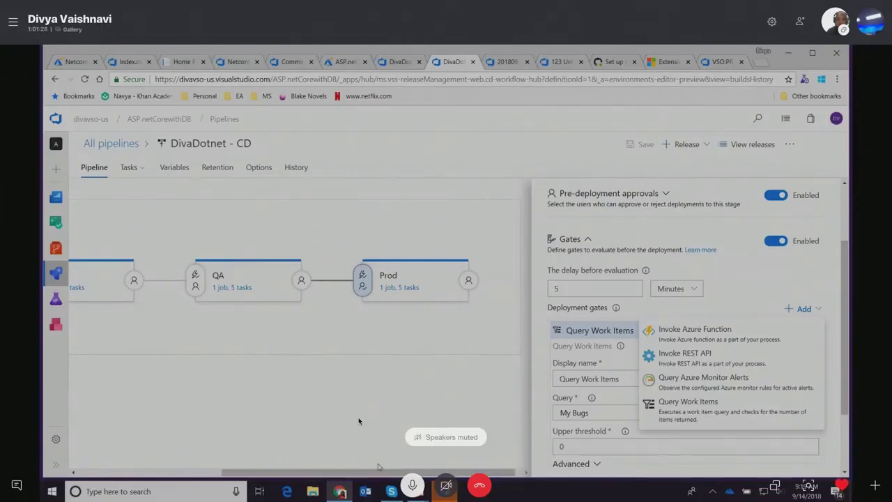
mouse_move(339, 491)
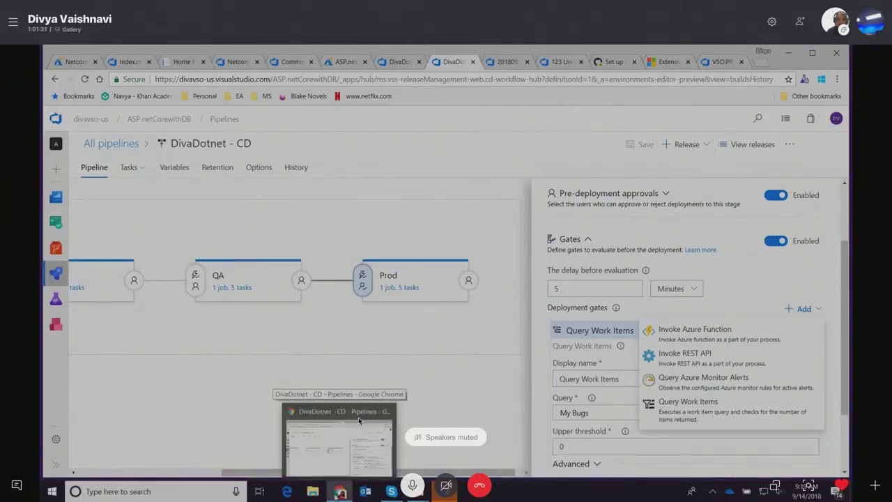
mouse_move(421, 496)
click(470, 439)
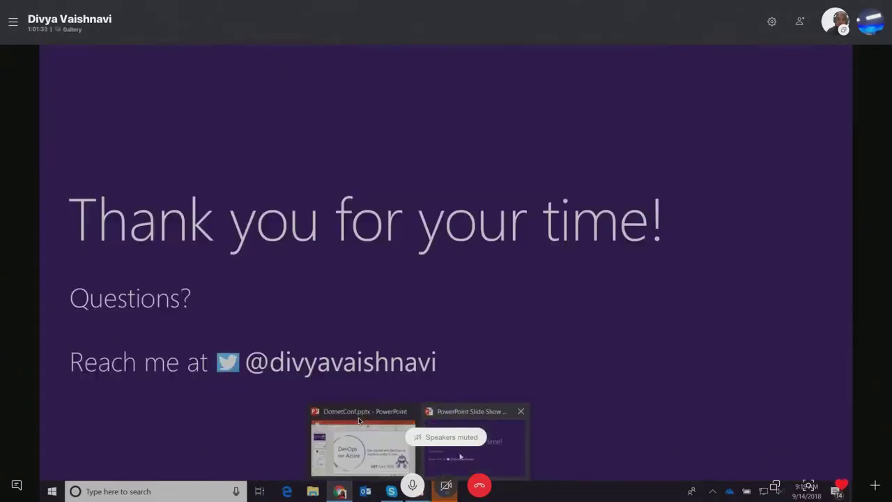